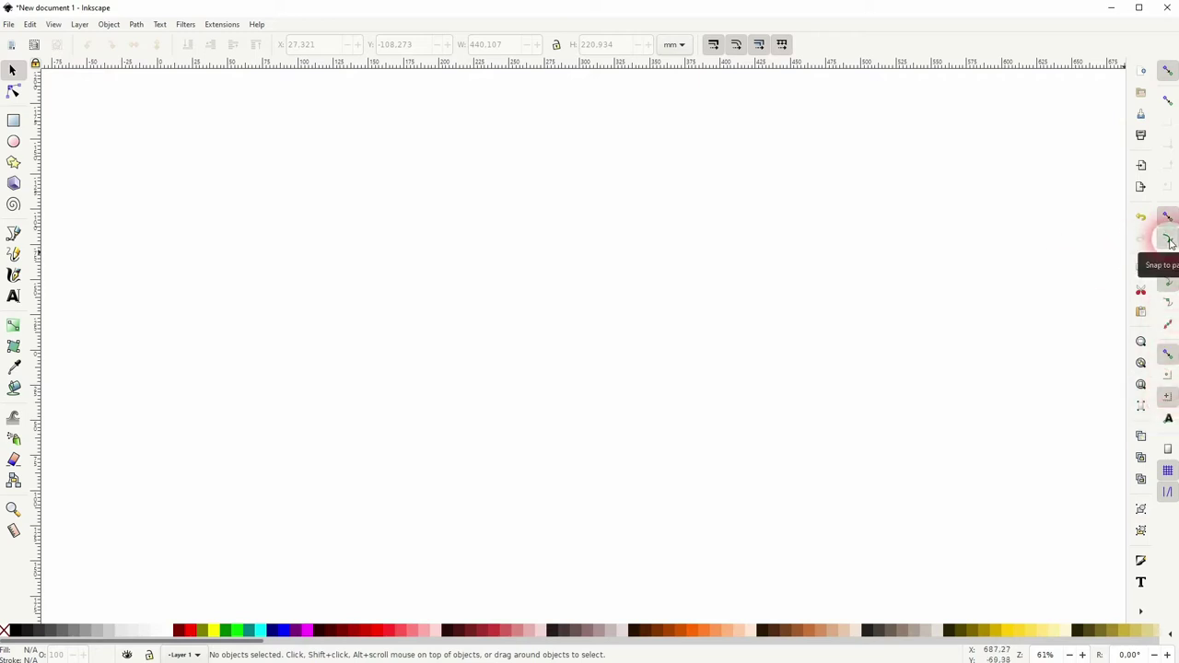
Draw a large black circle with the Ellipse tool and move it into place
click(12, 142)
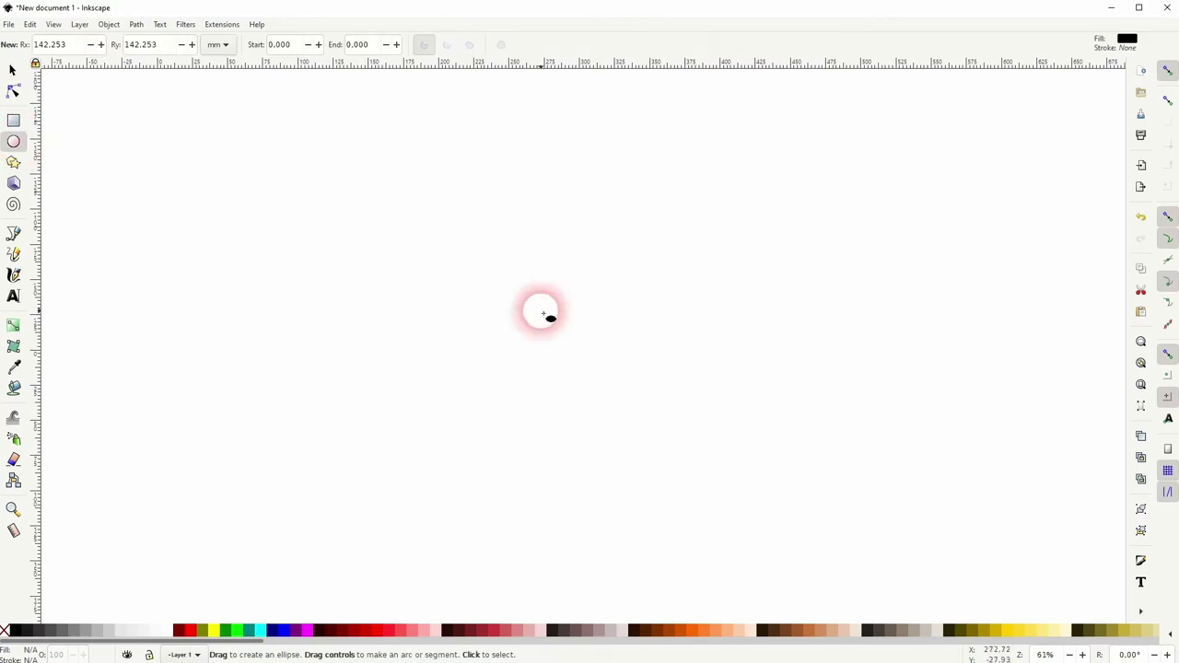
drag(494, 287, 730, 471)
click(13, 69)
drag(497, 271, 573, 335)
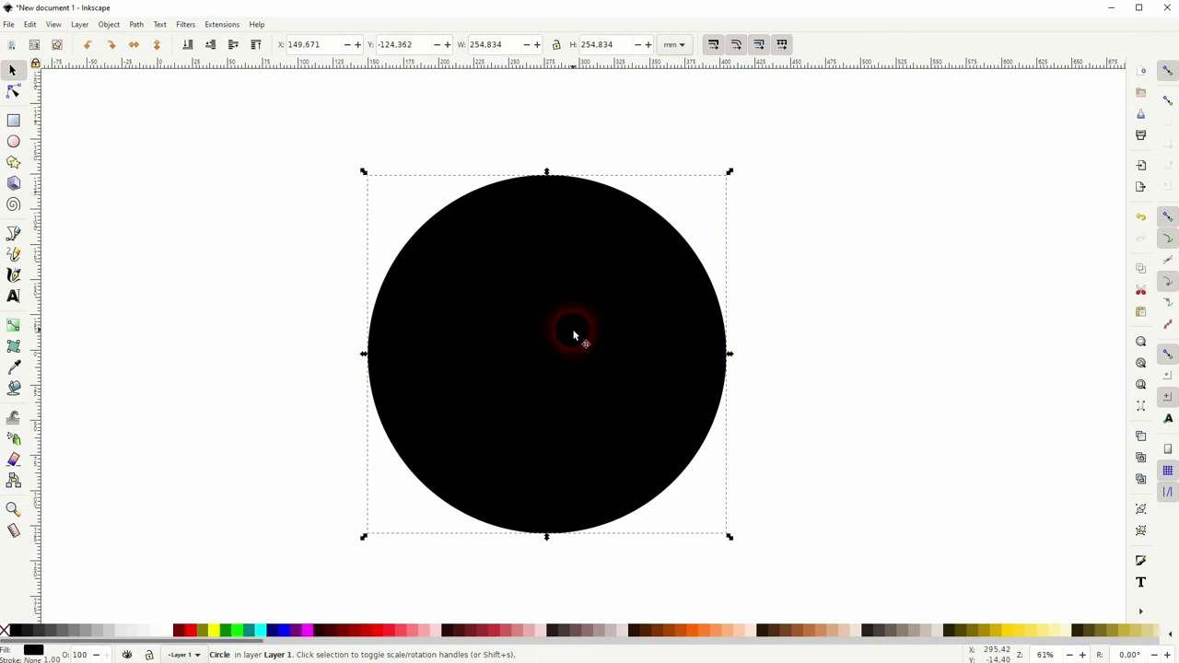
Make a smaller maroon circle on top and cut it out with Path > Difference
click(179, 631)
drag(731, 353, 676, 382)
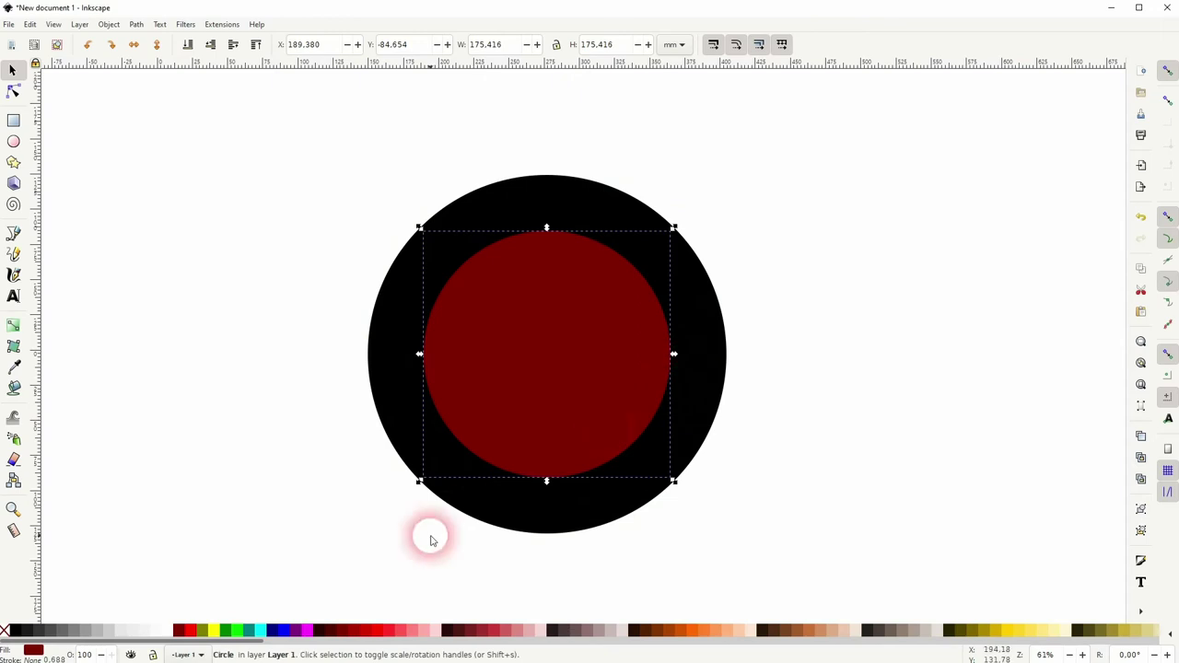
shift+click(455, 518)
click(136, 24)
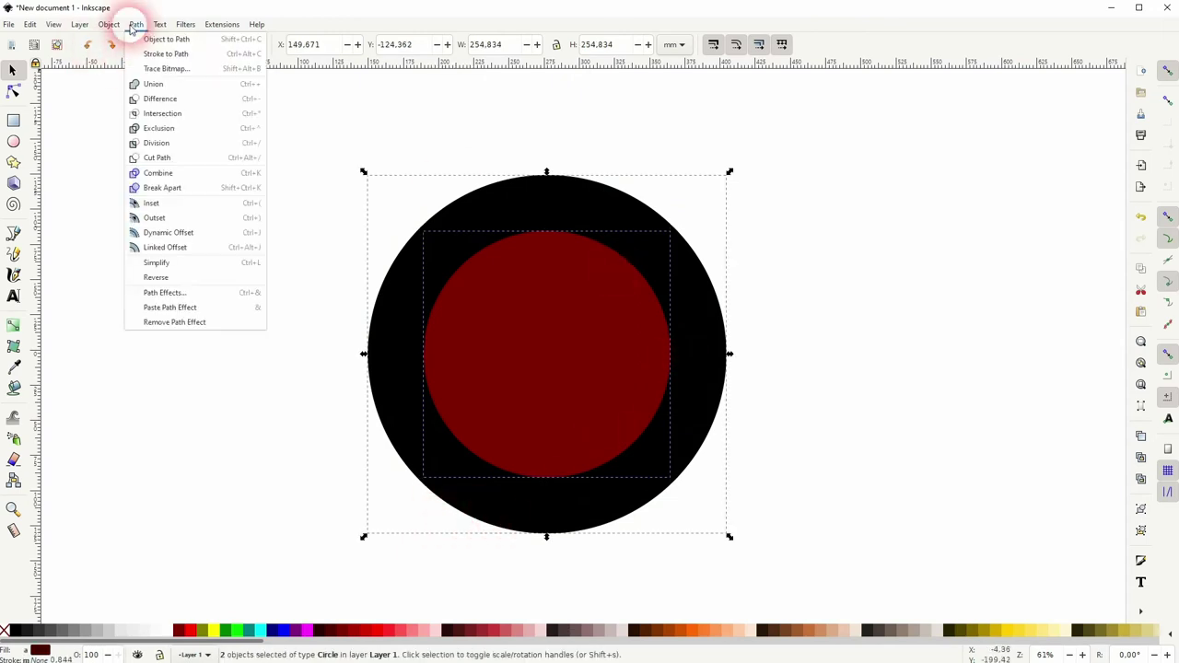
click(156, 108)
Nudge the resulting black ring slightly up and left
click(789, 329)
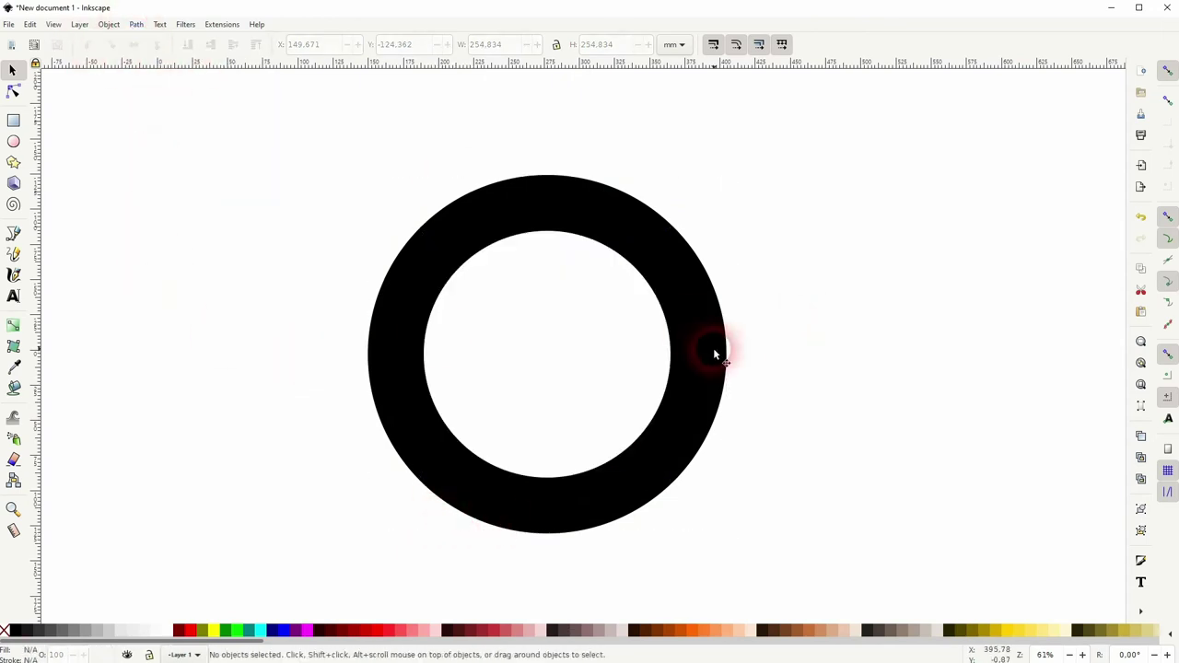
drag(706, 350, 660, 355)
click(823, 308)
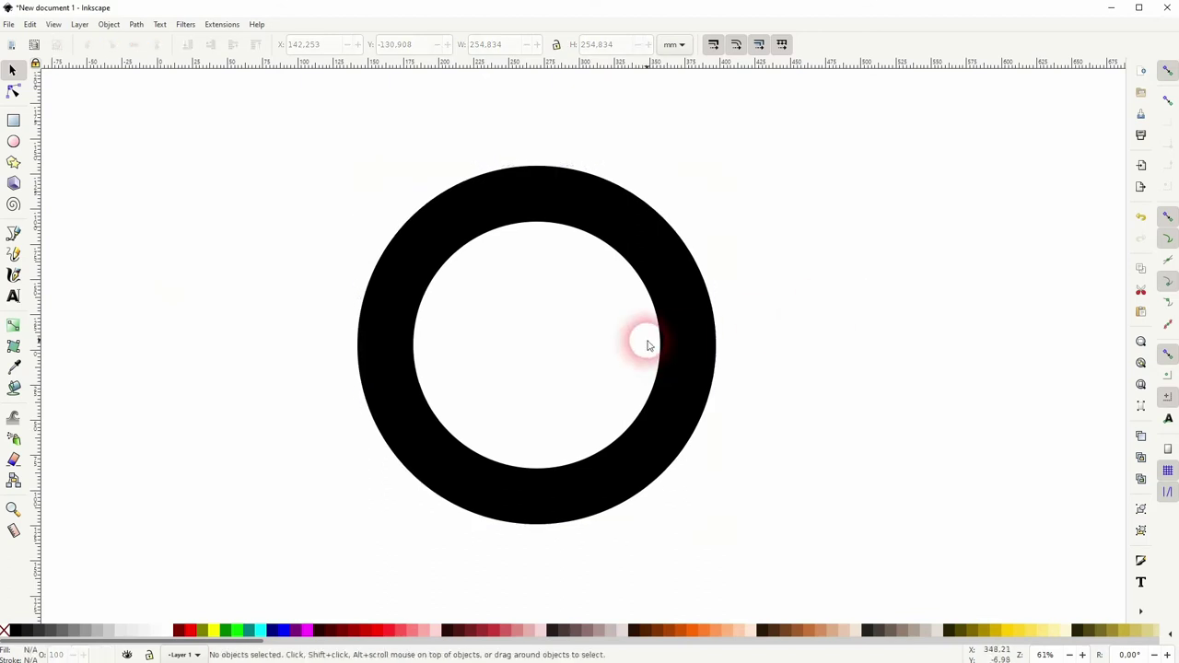
key(ctrl+r)
key(ctrl+r)
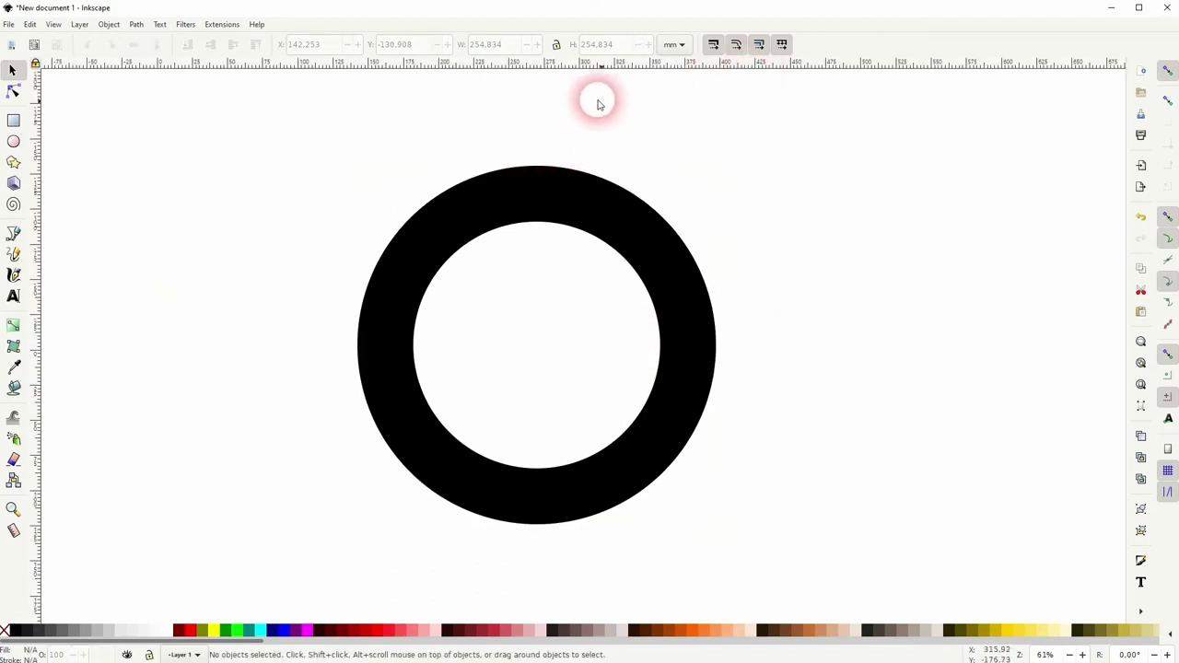
Place horizontal and vertical guides crossing at the ring's centre
drag(519, 65, 532, 345)
drag(39, 288, 540, 356)
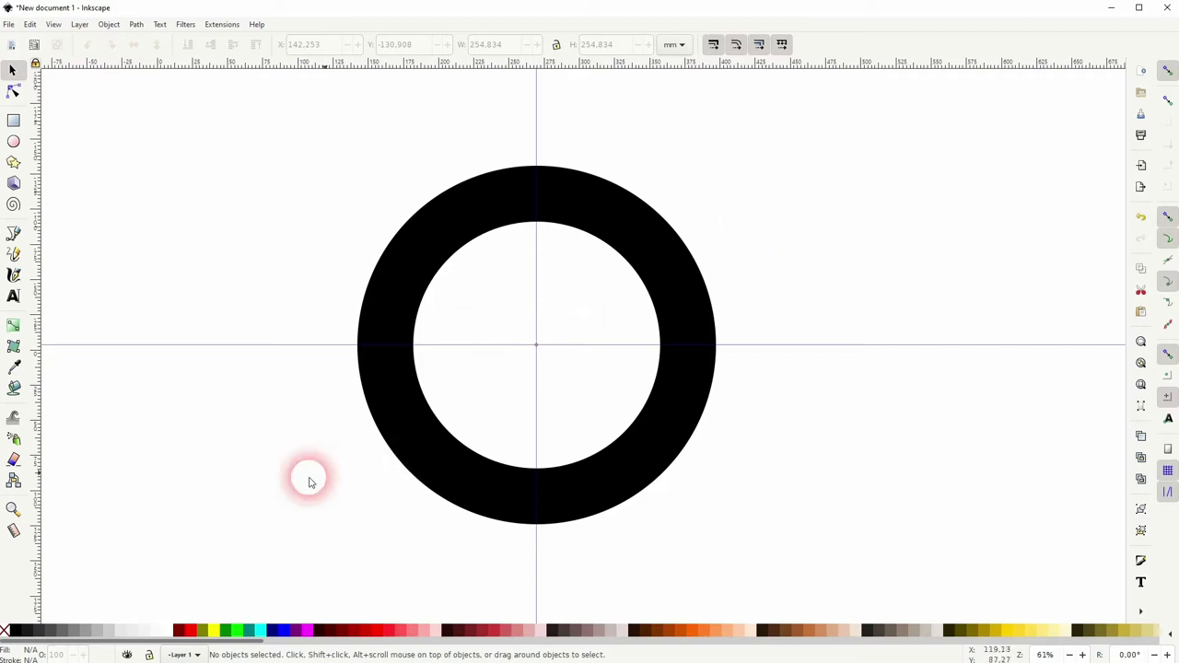
click(12, 233)
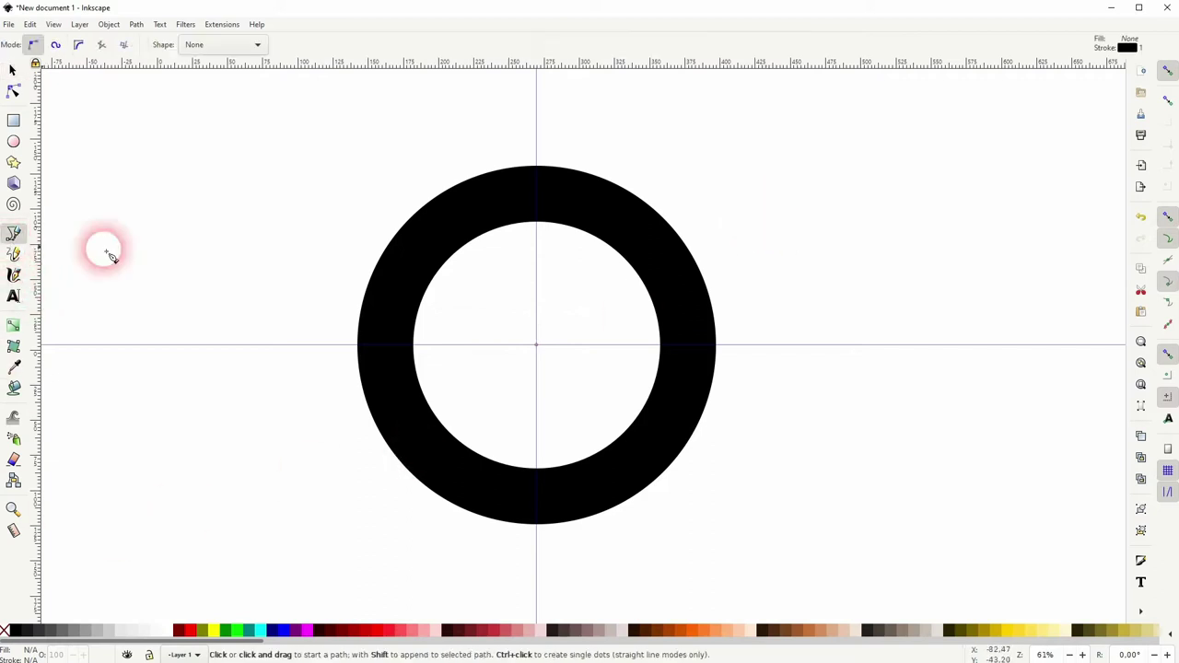
click(536, 345)
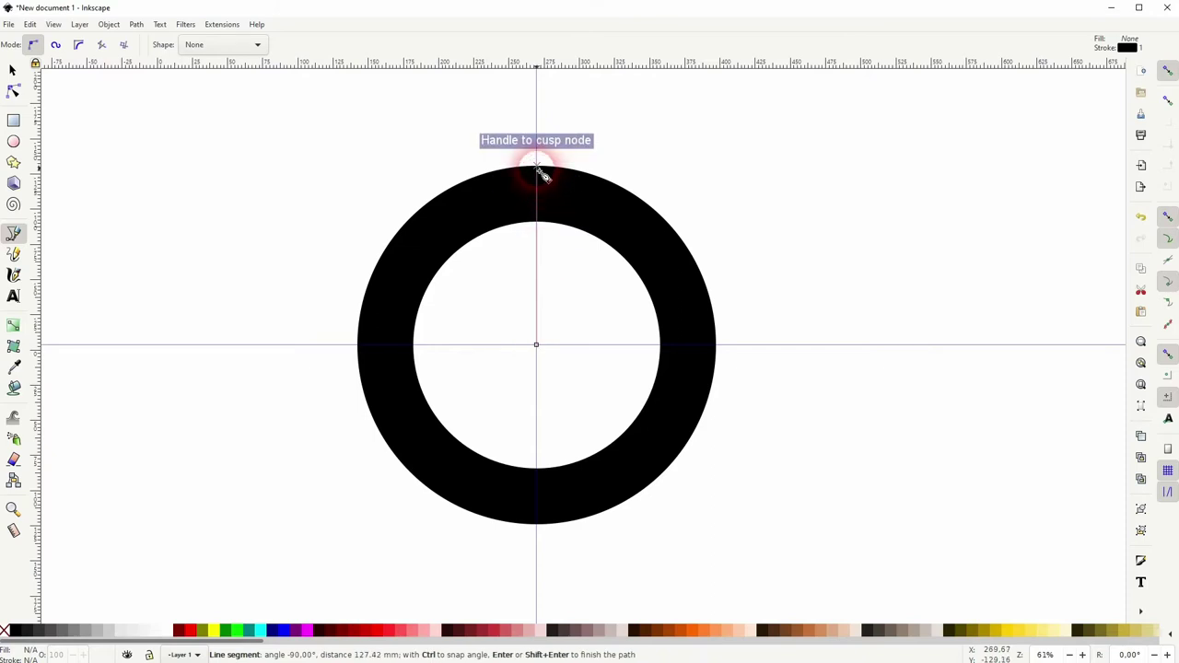
key(Escape)
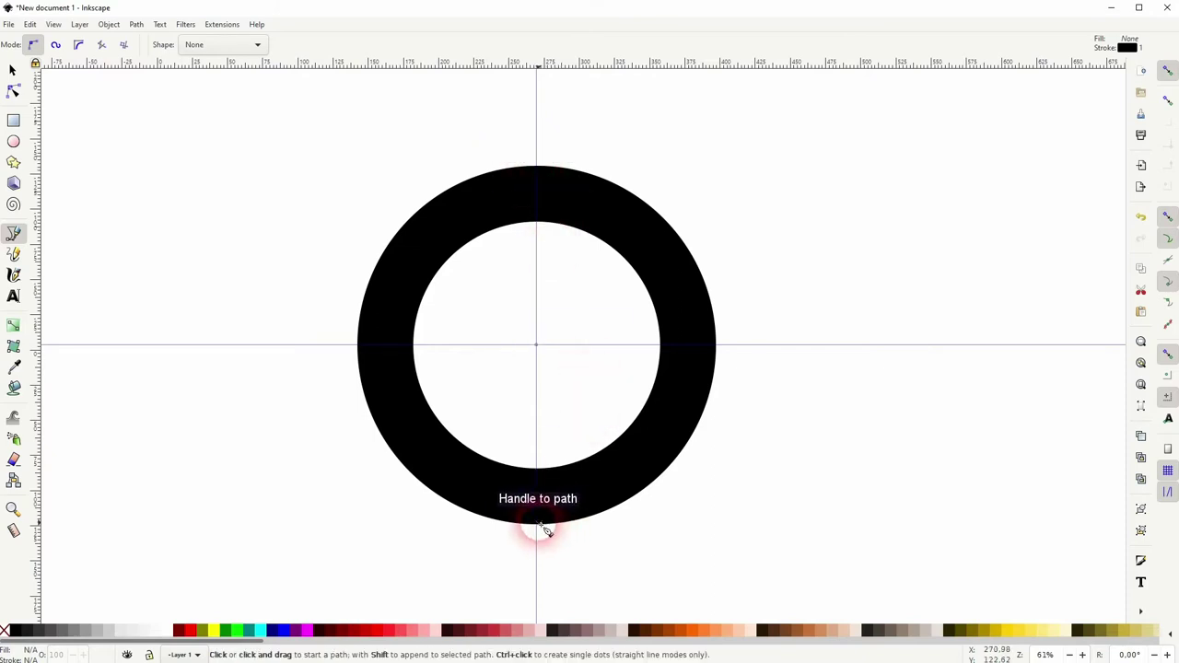
Draw a vertical line through the centre spanning the ring's top to bottom edge
click(536, 346)
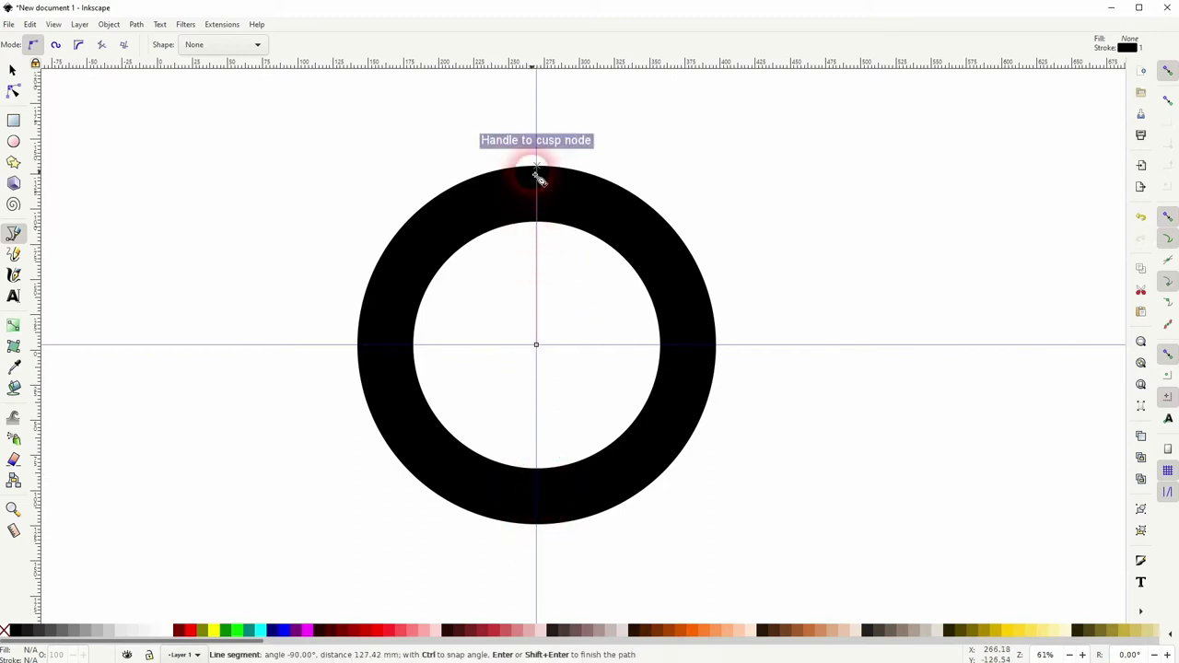
click(537, 172)
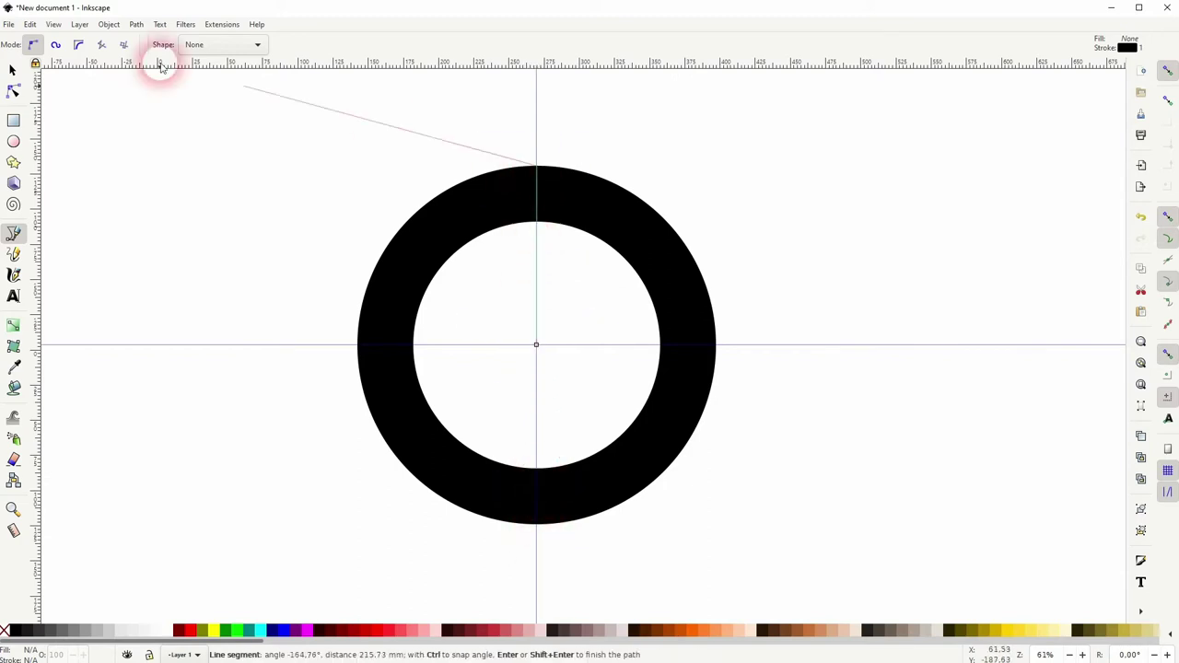
click(12, 70)
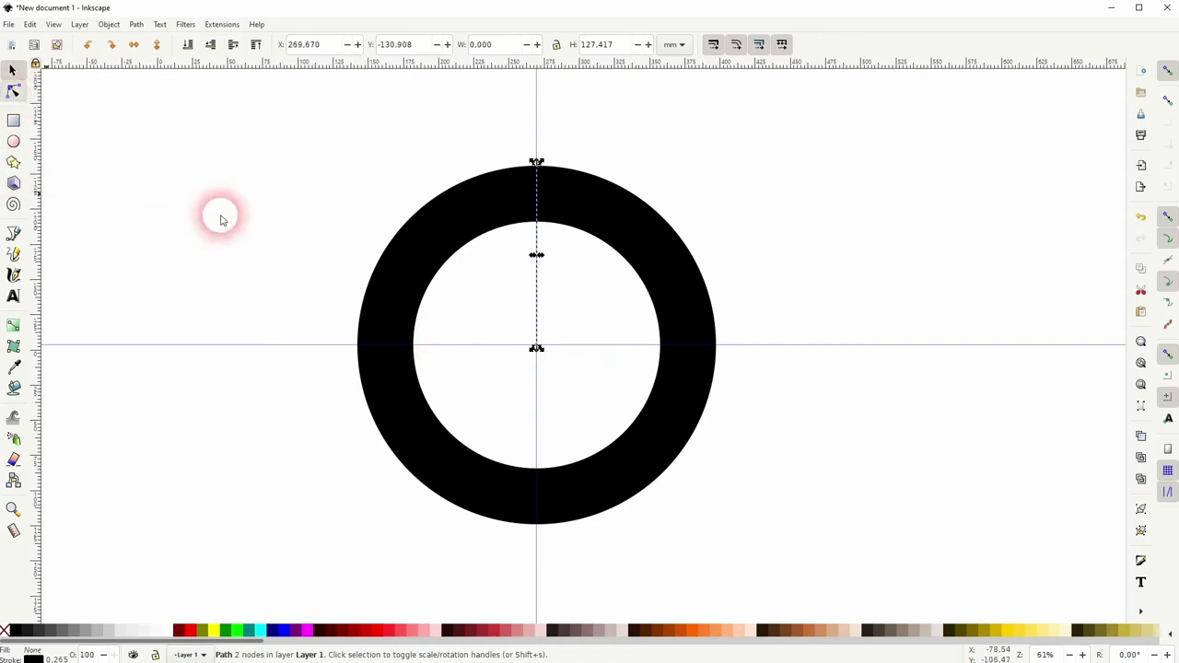
click(12, 92)
drag(537, 345, 539, 522)
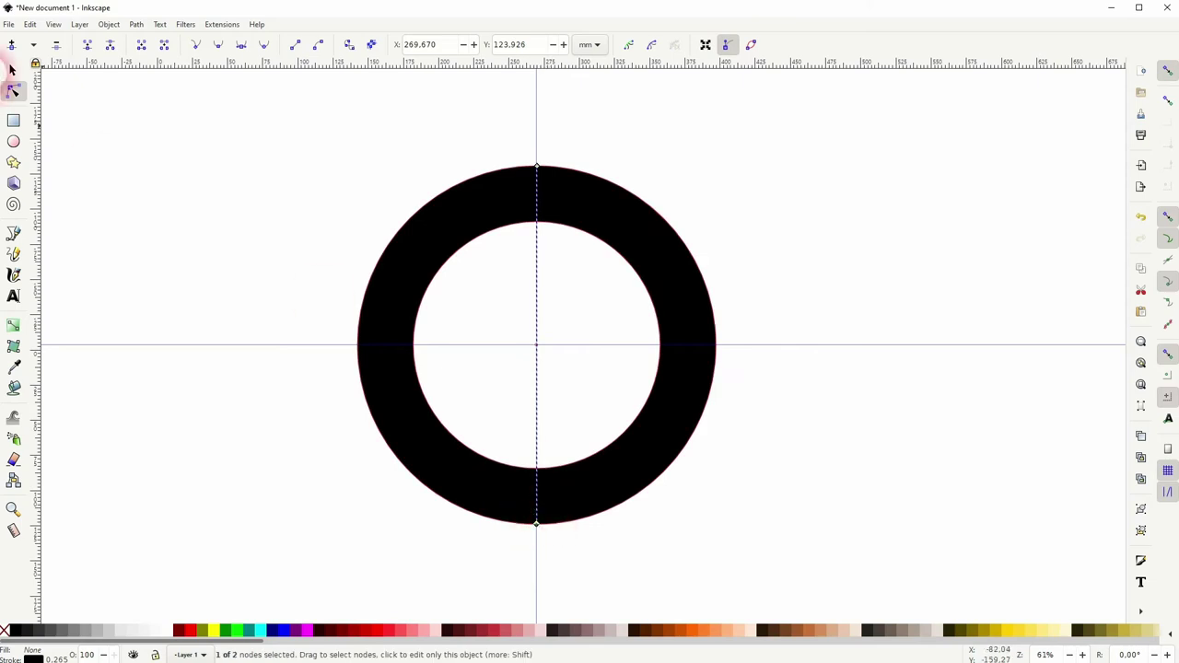
Give the vertical line a red stroke
click(13, 70)
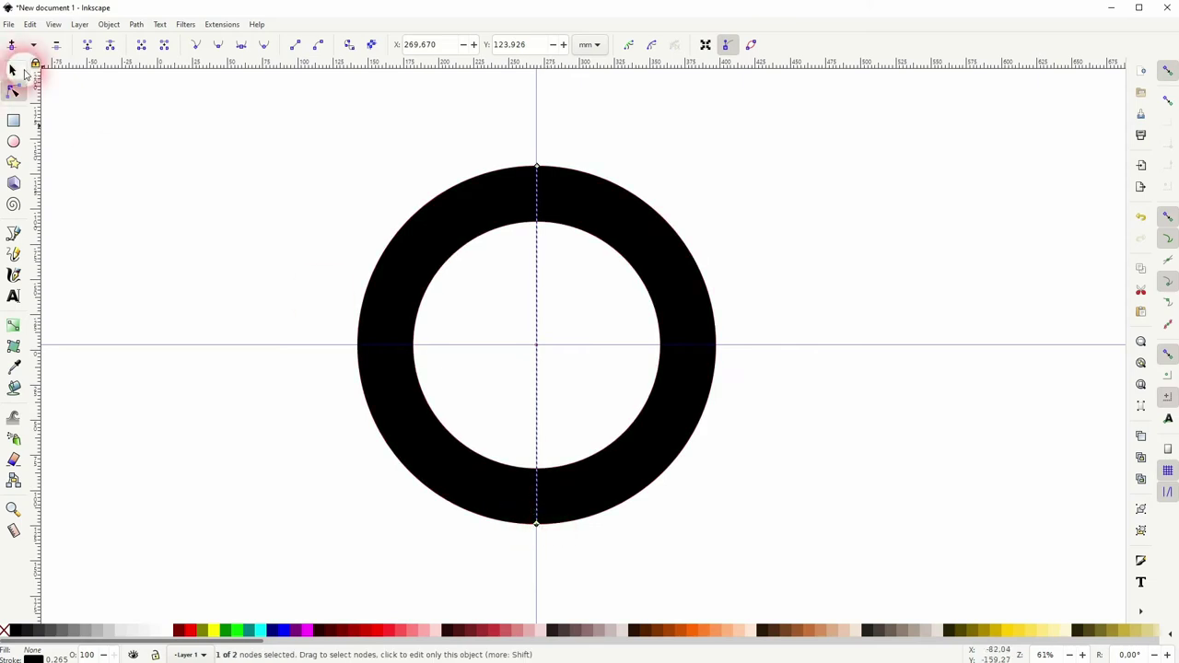
shift+click(184, 626)
click(774, 536)
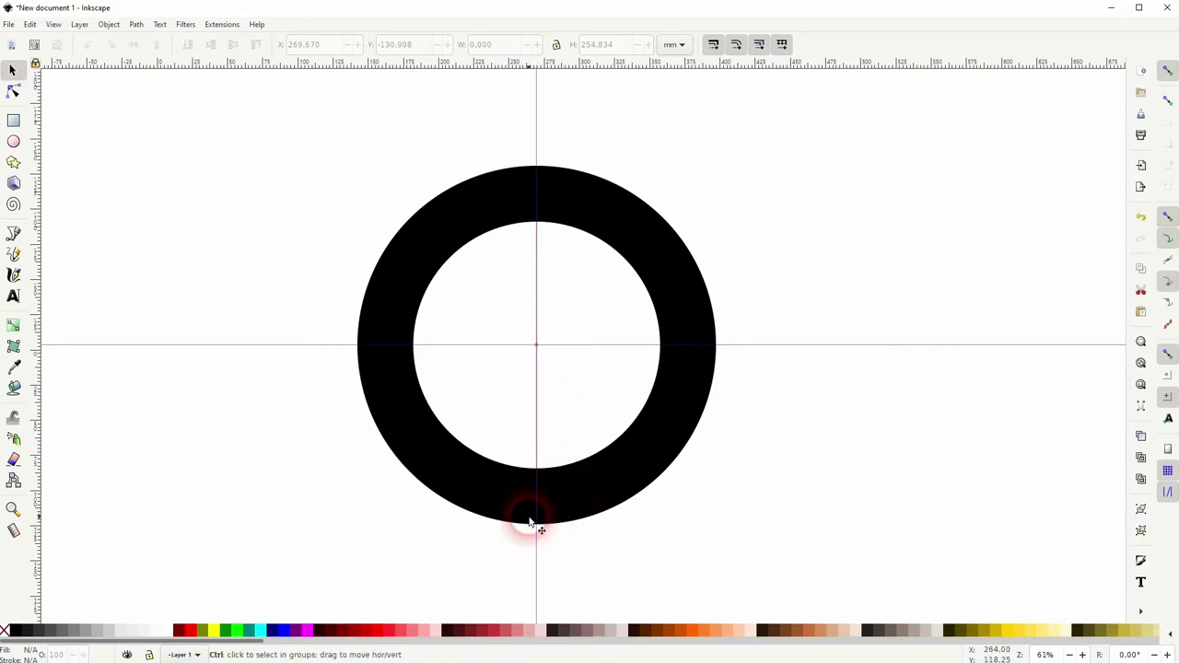
scroll(529, 523, up, 5)
scroll(592, 504, down, 4)
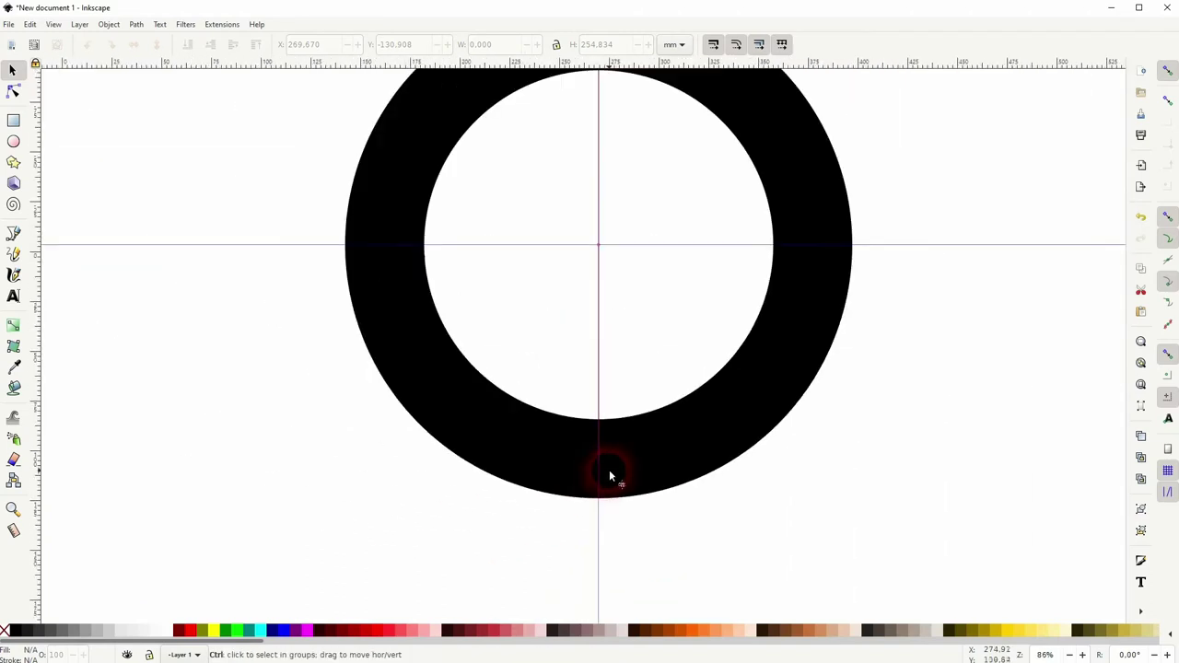
scroll(609, 470, right, 2)
scroll(556, 473, down, 1)
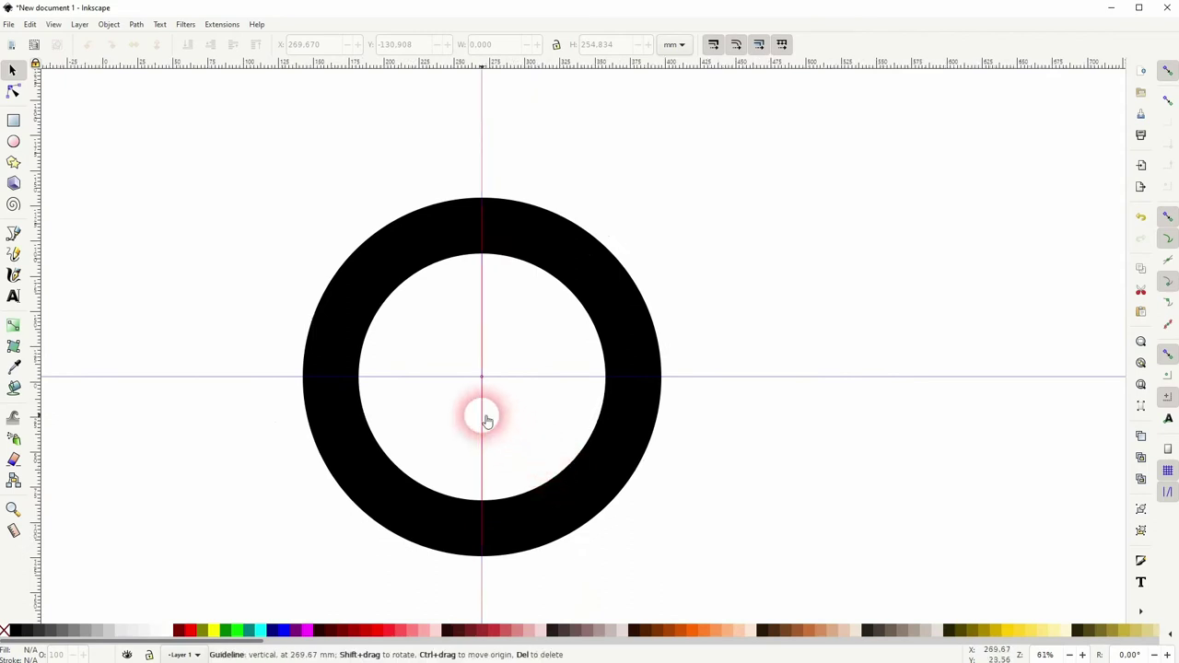
Set the Transform rotation for the red line to 16.364° clockwise
click(481, 339)
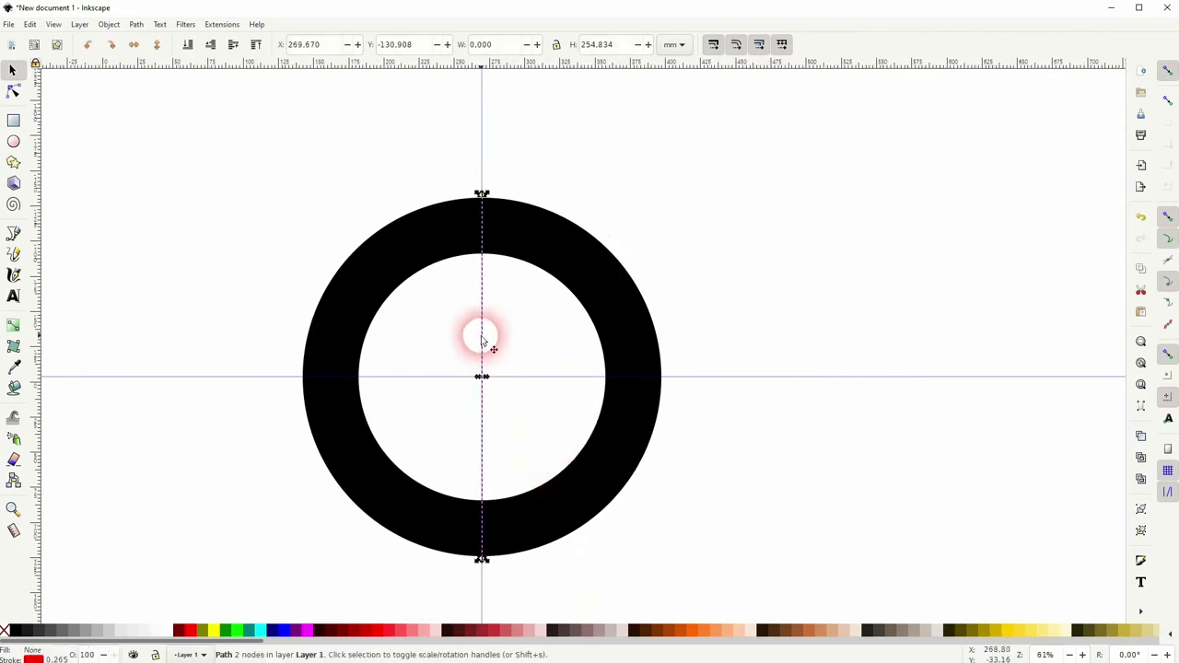
click(109, 25)
click(131, 385)
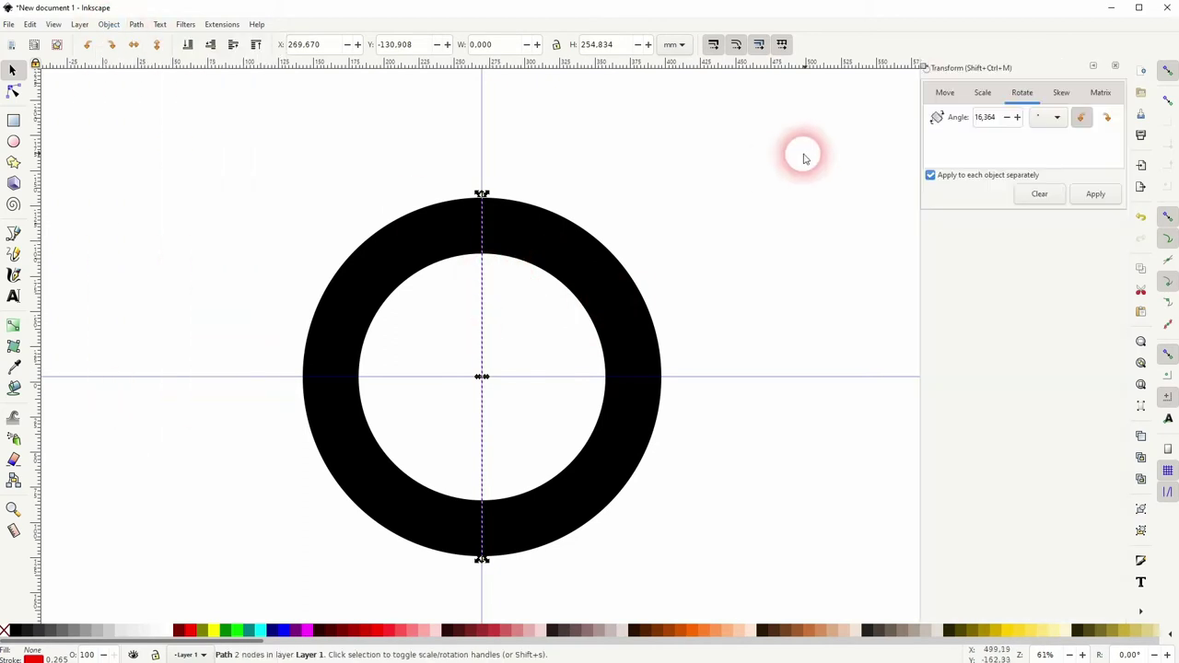
click(945, 93)
click(1023, 93)
drag(1004, 120, 951, 121)
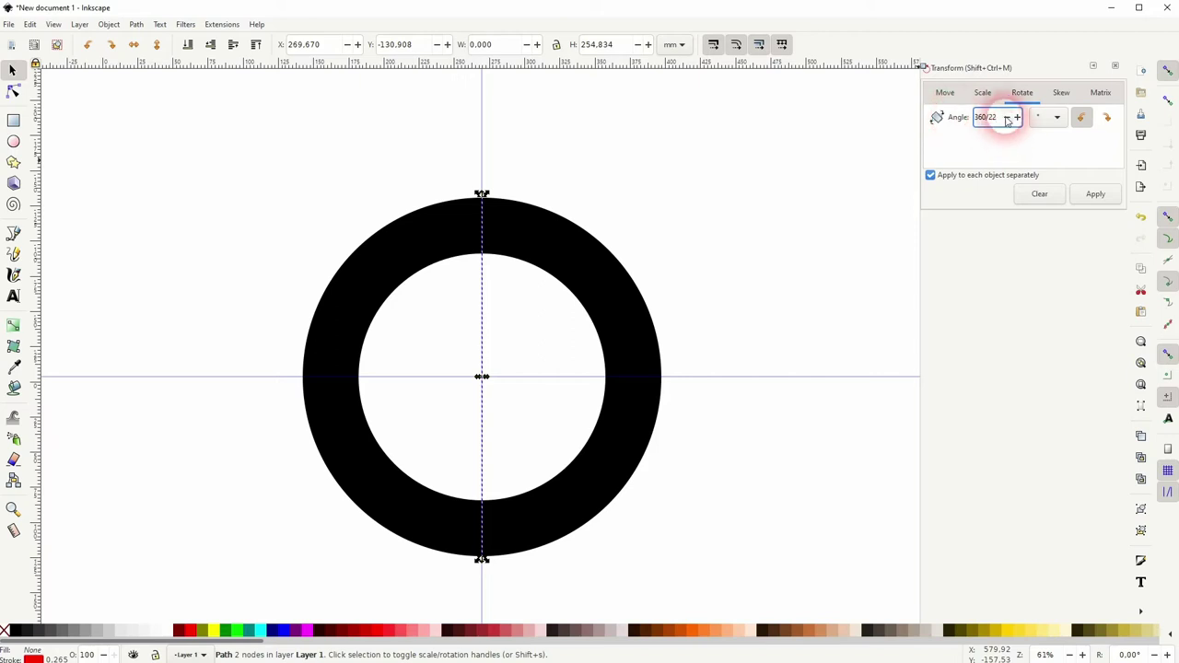
click(1108, 119)
click(1107, 118)
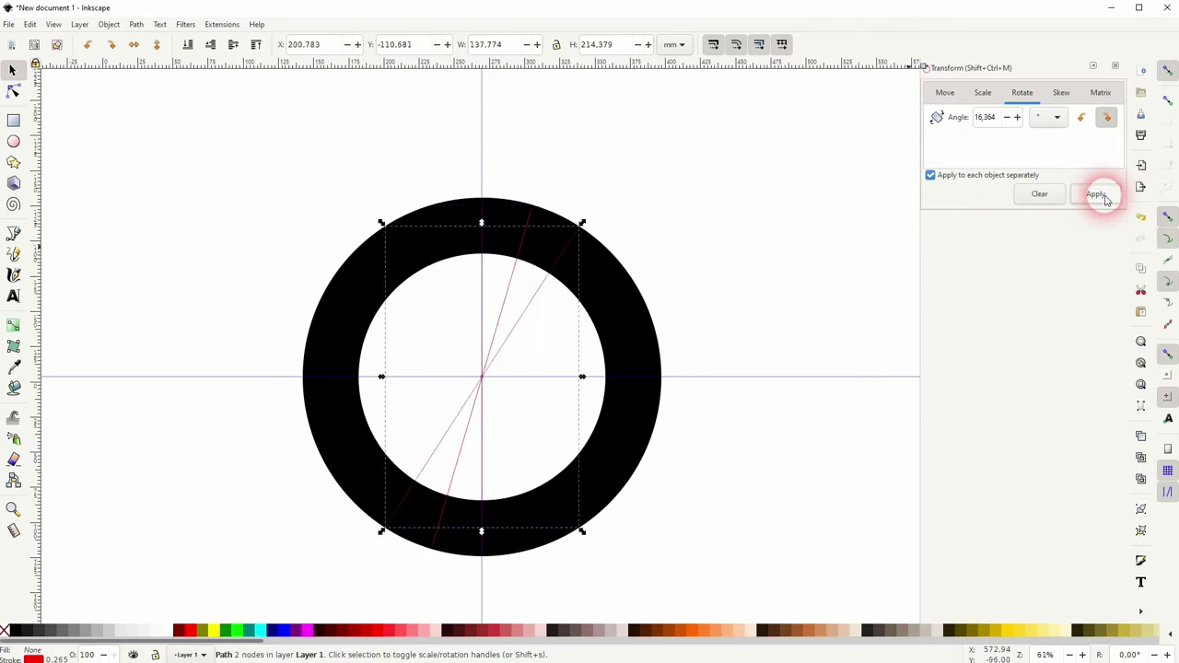
Apply the rotation five times to create evenly spaced spoke copies, then close Transform
click(1104, 198)
click(1105, 197)
click(1104, 197)
click(1104, 197)
click(1105, 197)
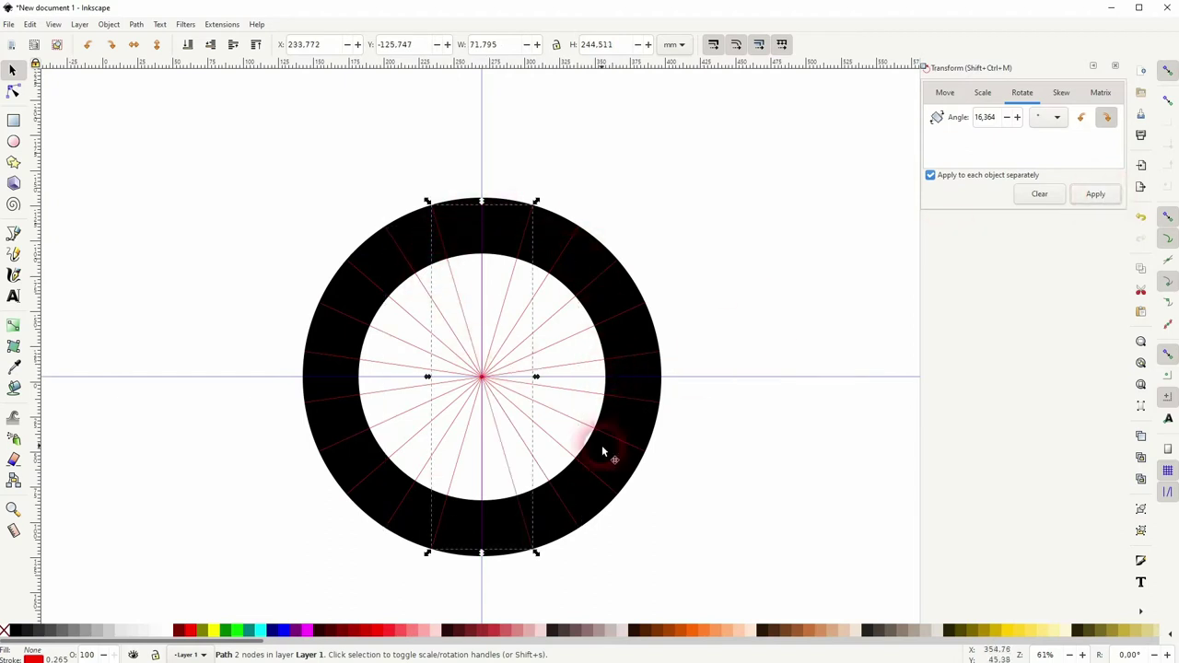
click(715, 491)
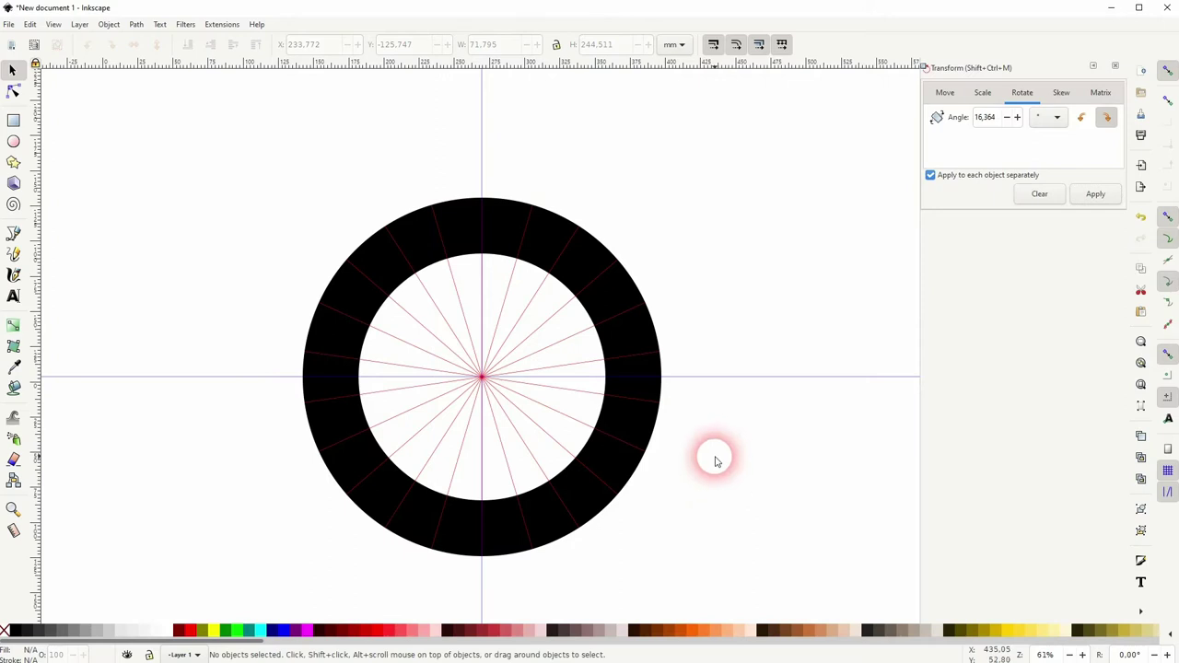
click(1115, 65)
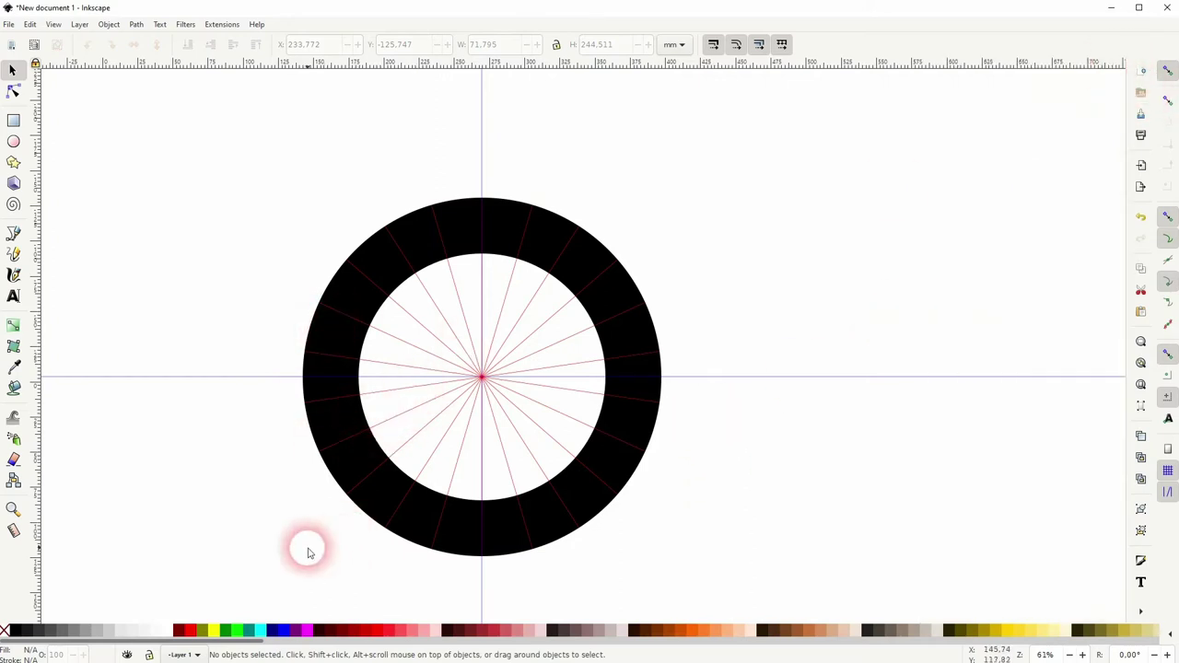
Combine all the ring and spoke pieces into a single path
drag(215, 582, 710, 144)
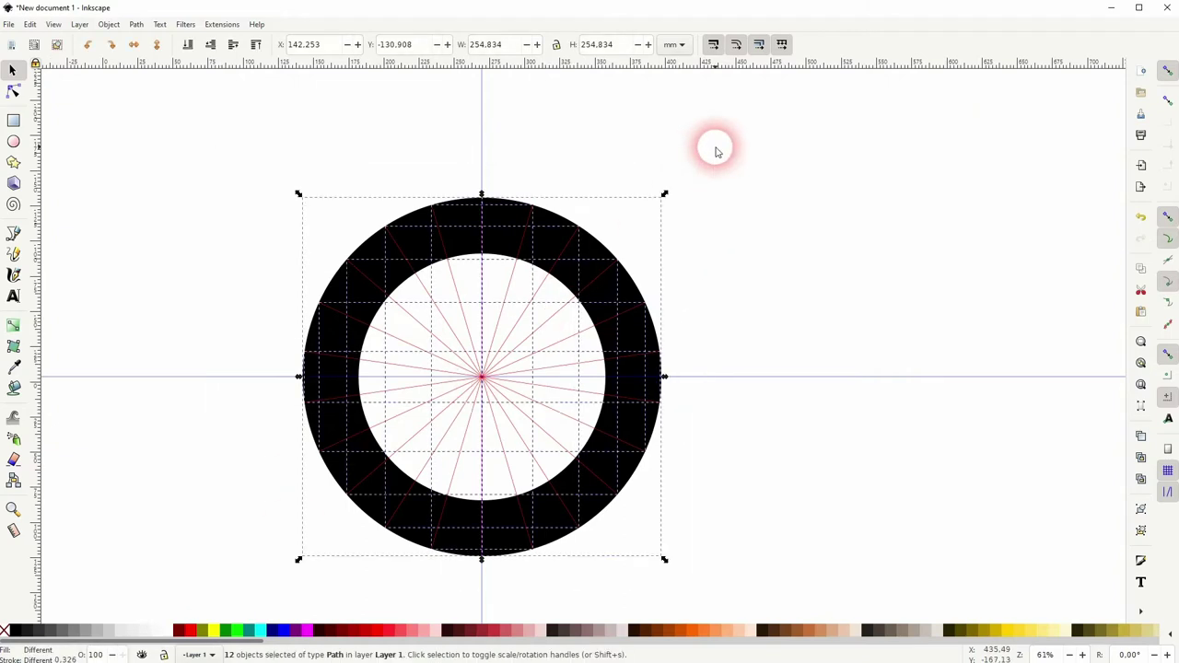
click(136, 24)
click(158, 173)
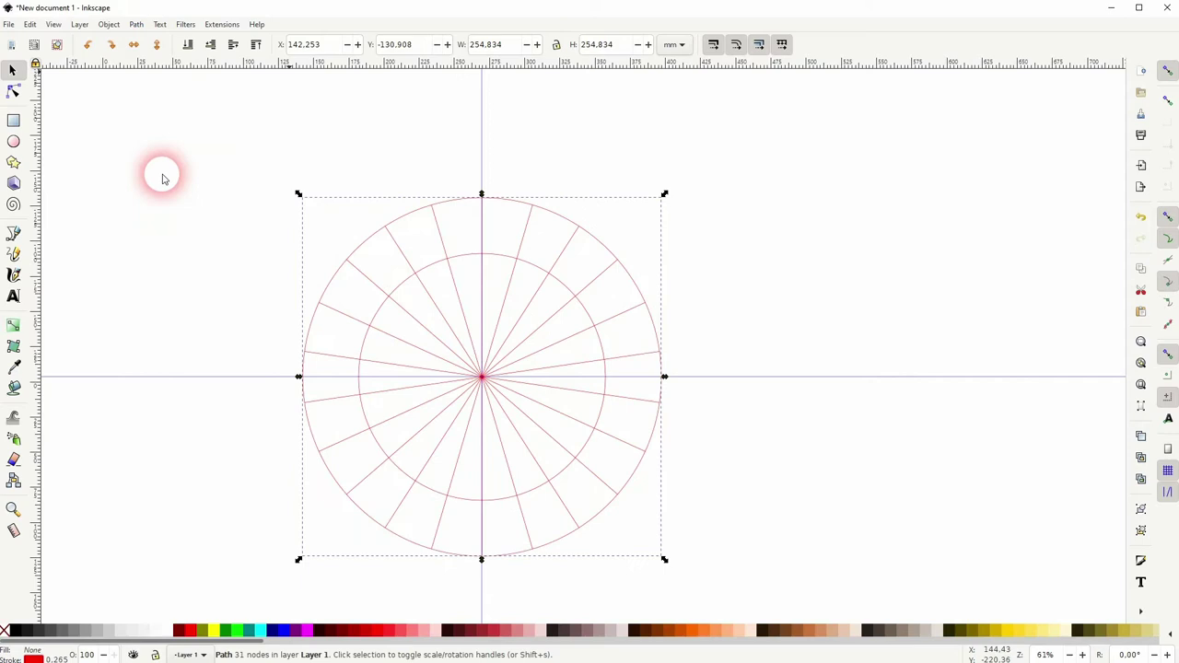
click(691, 215)
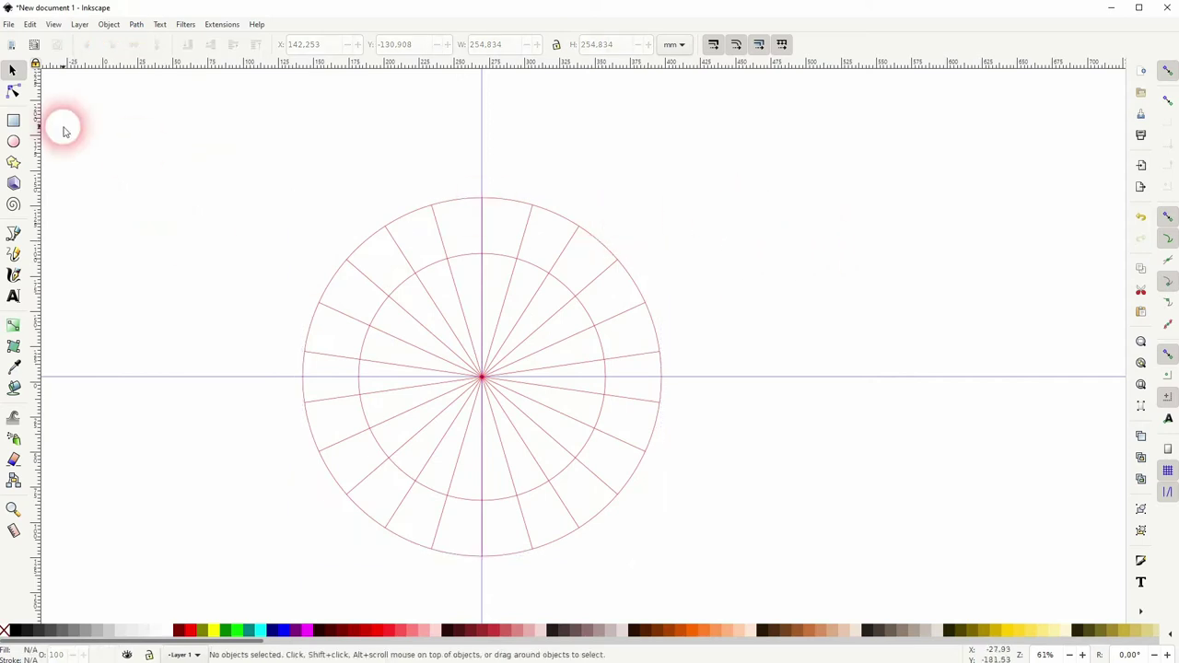
Draw a large rectangle over the ring and split it with Path > Division
click(13, 121)
drag(233, 155, 756, 587)
click(11, 69)
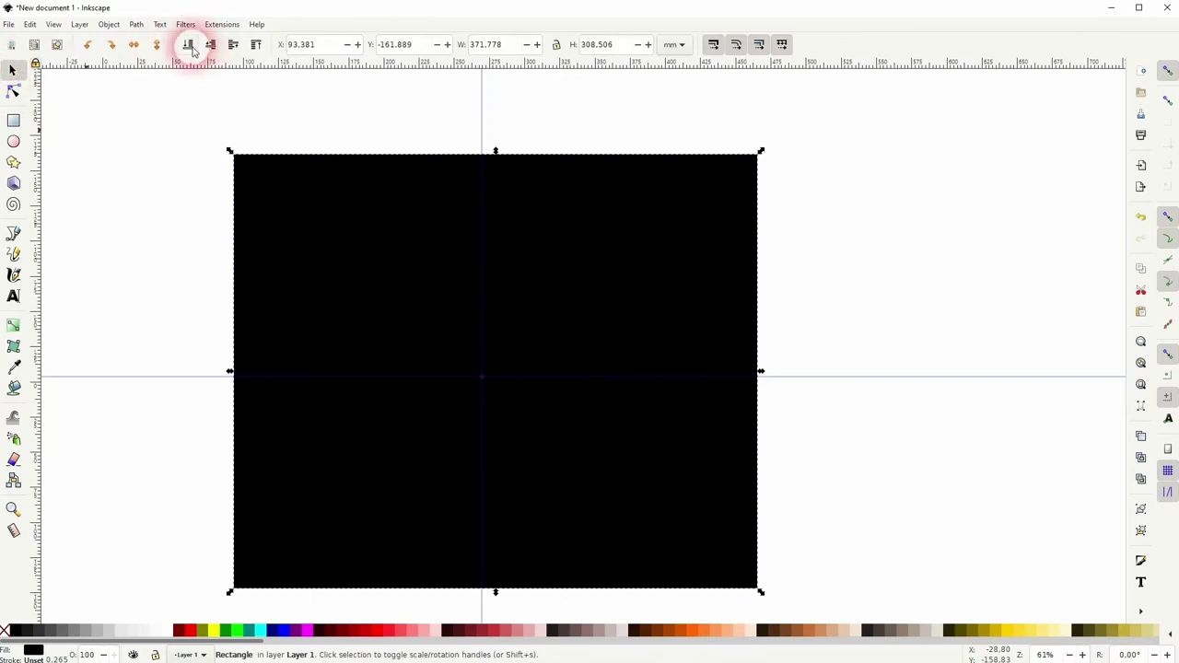
shift+click(600, 370)
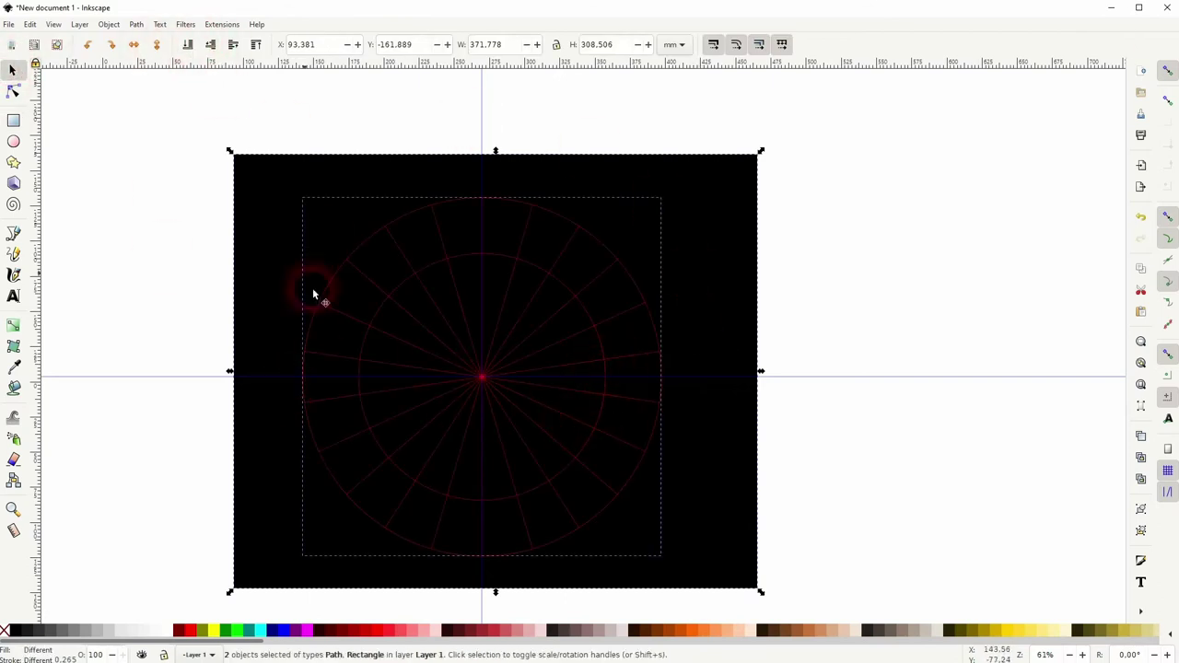
click(137, 24)
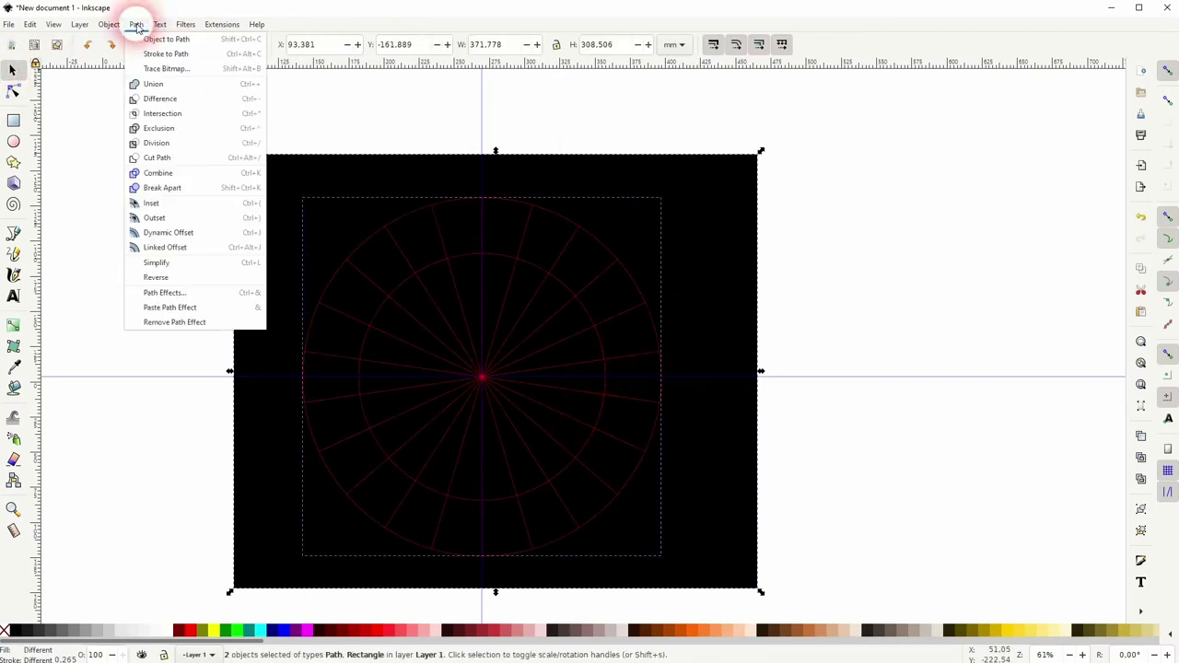
click(155, 143)
click(871, 277)
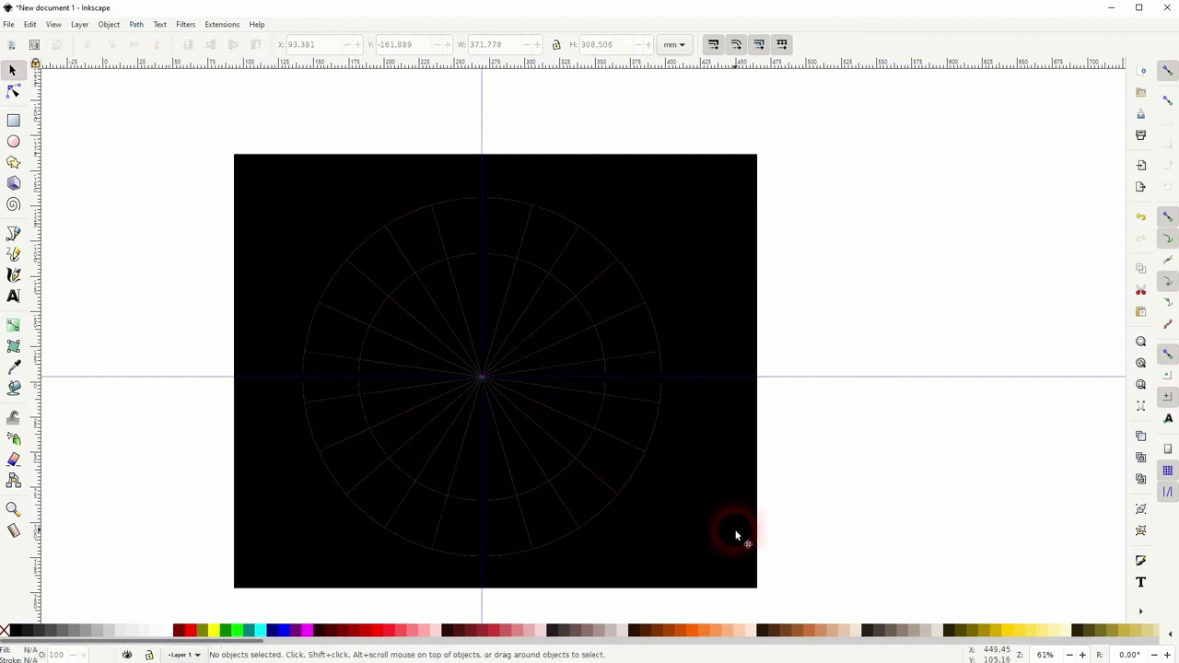
Delete the corner piece, the lower-half pieces and two outer wedges
click(739, 537)
key(Delete)
drag(239, 571, 719, 374)
key(Delete)
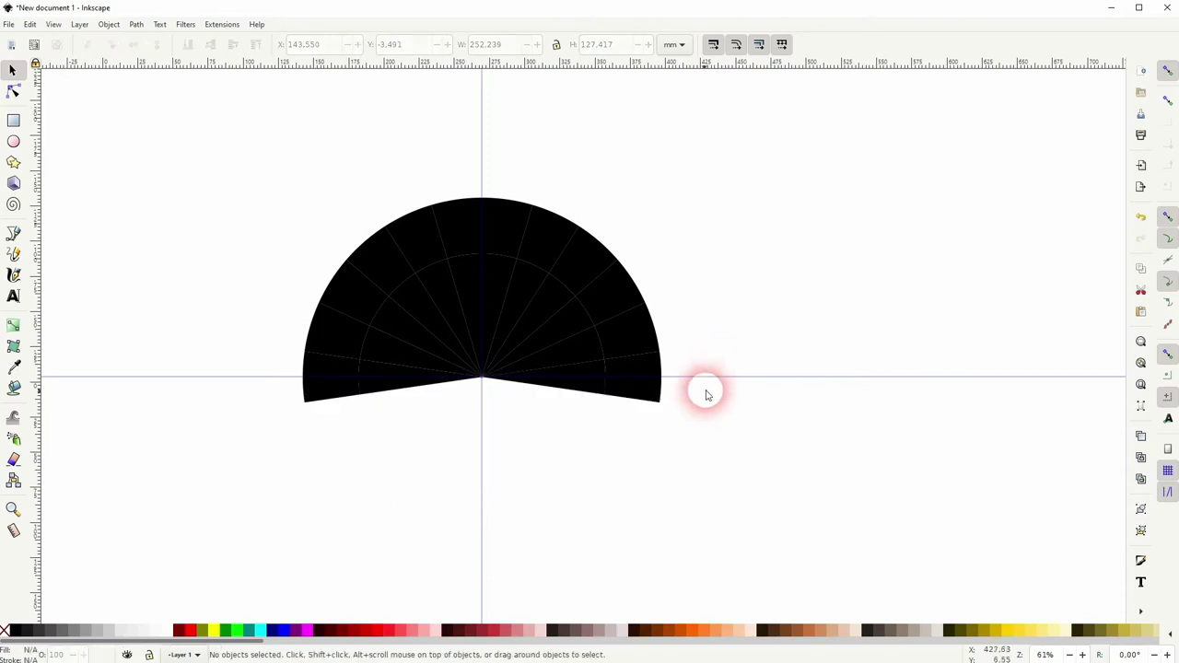
click(644, 396)
key(Delete)
click(322, 394)
key(Delete)
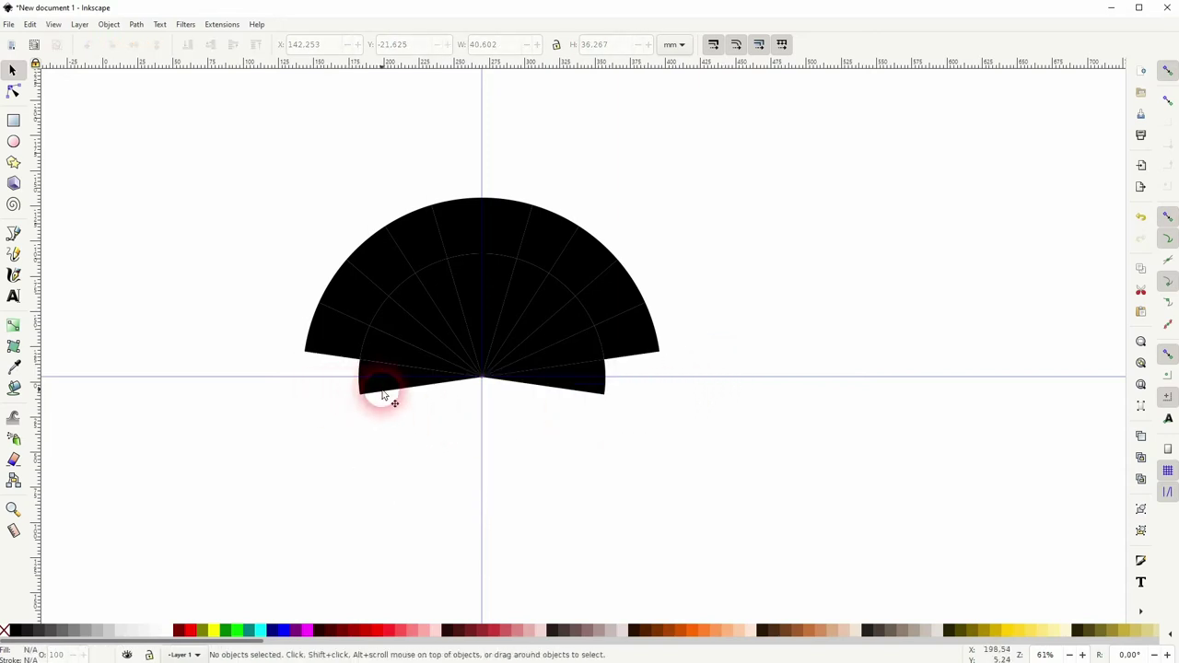
Delete five of the small inner wedges near the centre
click(381, 391)
key(Delete)
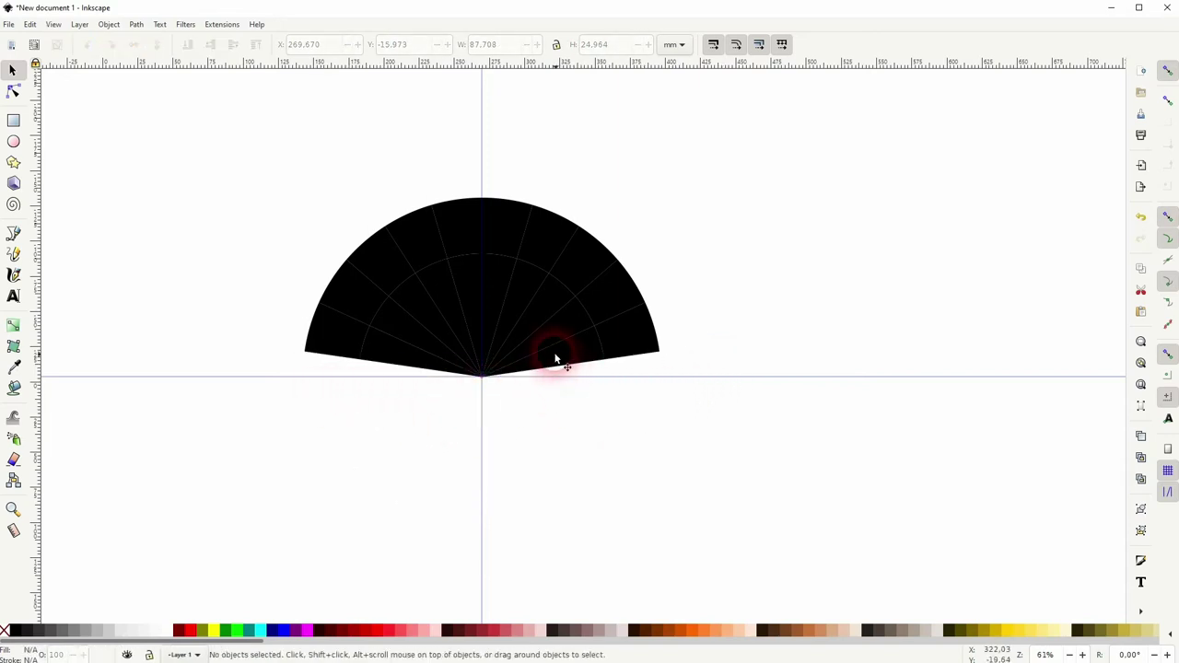
click(556, 358)
key(Delete)
click(540, 329)
key(Delete)
click(521, 322)
key(Delete)
click(495, 311)
key(Delete)
Delete the remaining inner wedges left of centre
click(468, 294)
key(Delete)
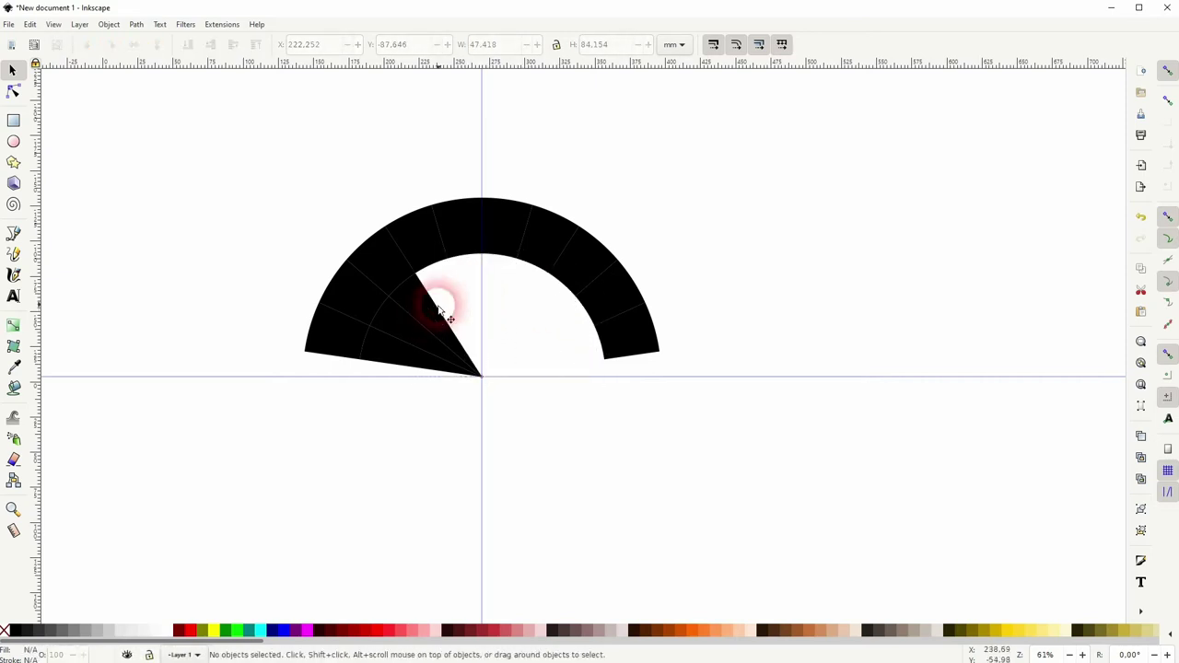
click(433, 307)
key(Delete)
click(416, 331)
key(Delete)
click(390, 352)
key(Delete)
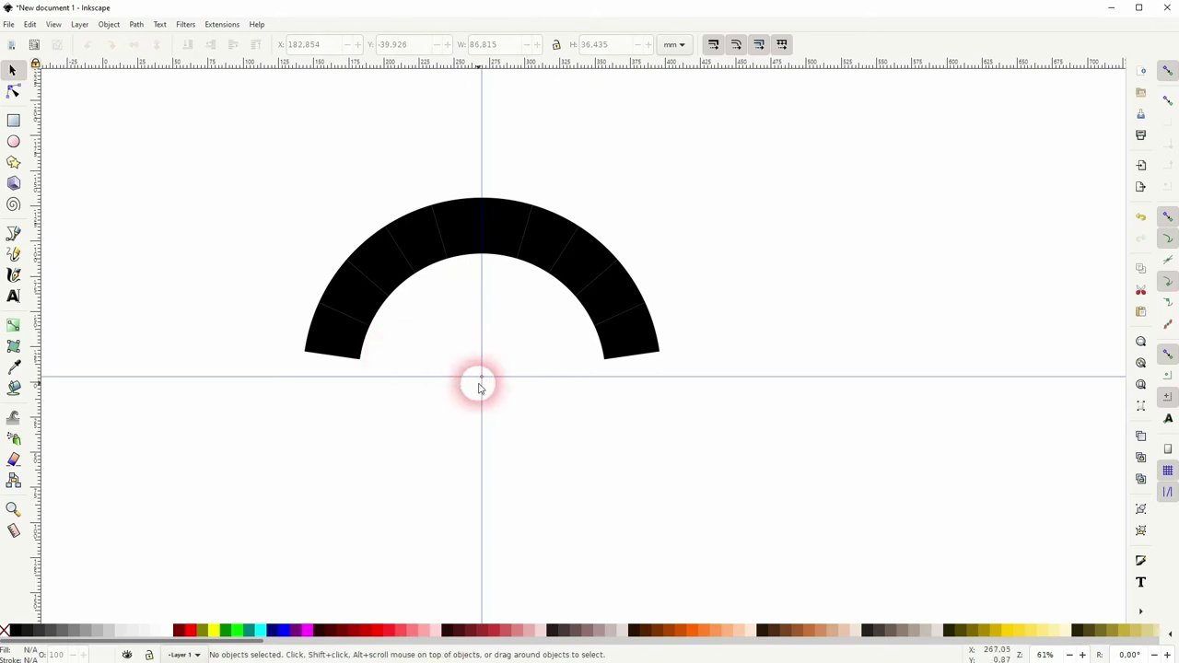
ctrl+scroll(447, 359, up, 2)
key(space)
Select all ten arc segments and try combining them, then undo
drag(523, 430, 524, 443)
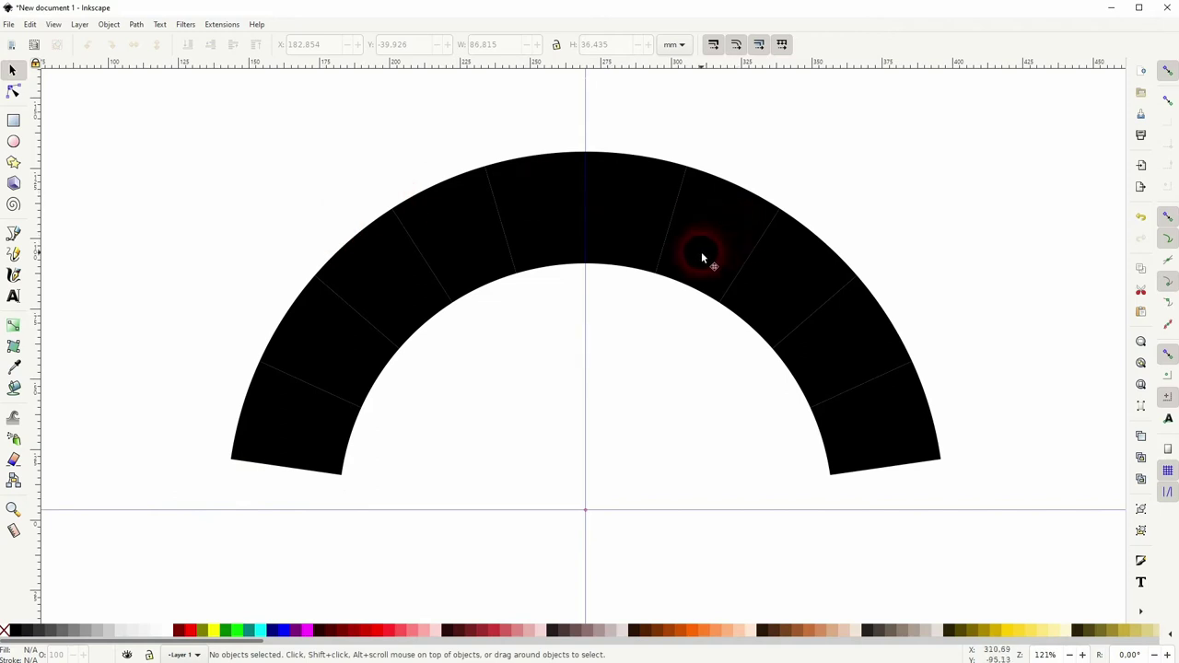
click(286, 454)
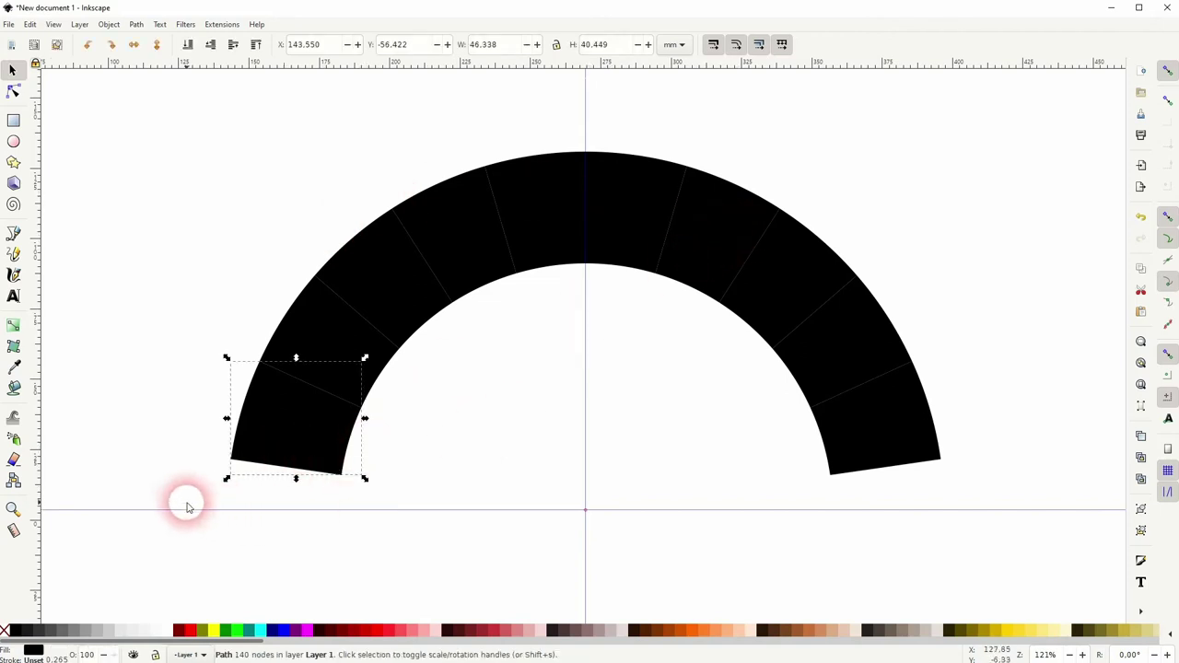
drag(182, 500, 1024, 129)
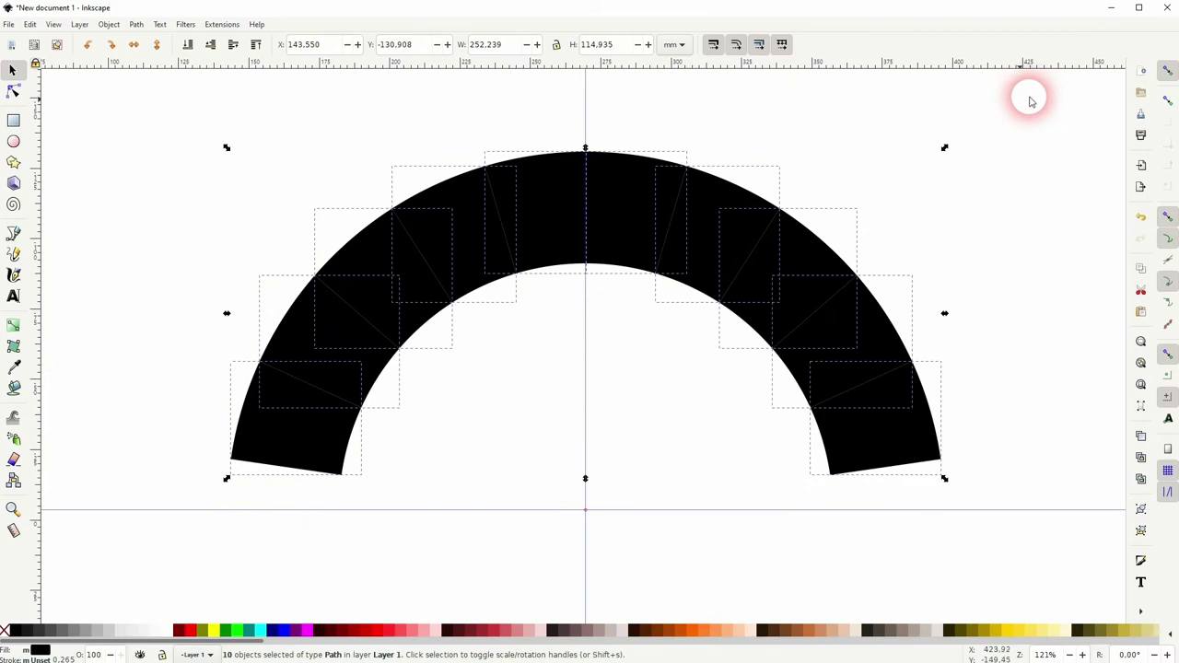
click(136, 25)
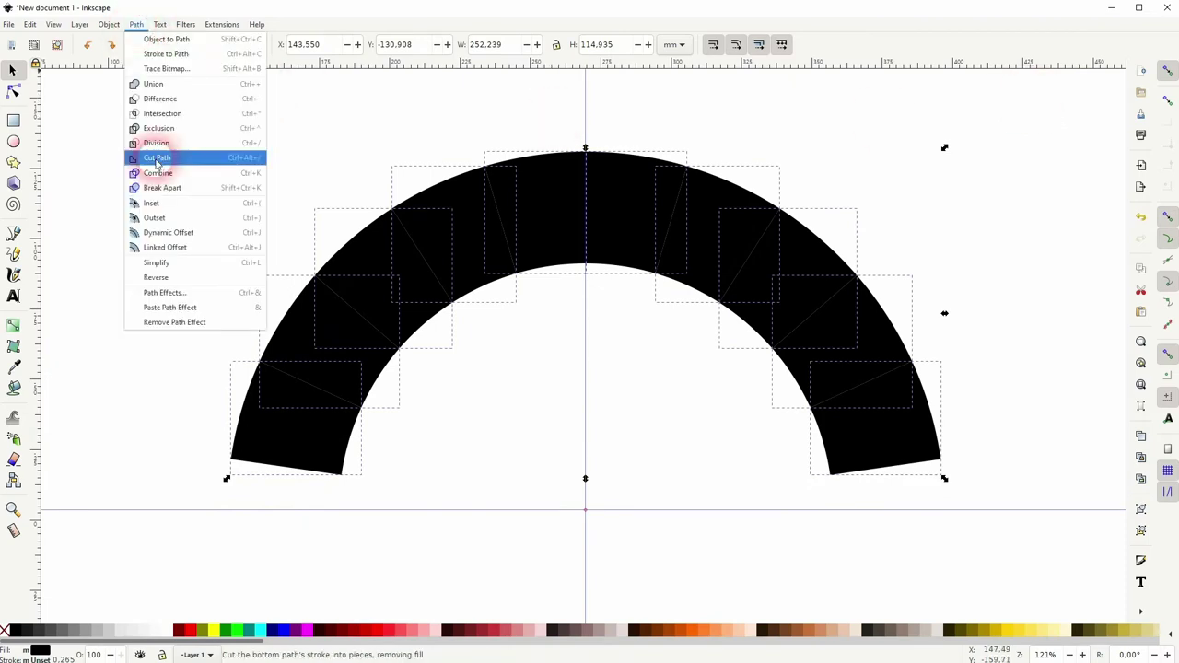
click(166, 174)
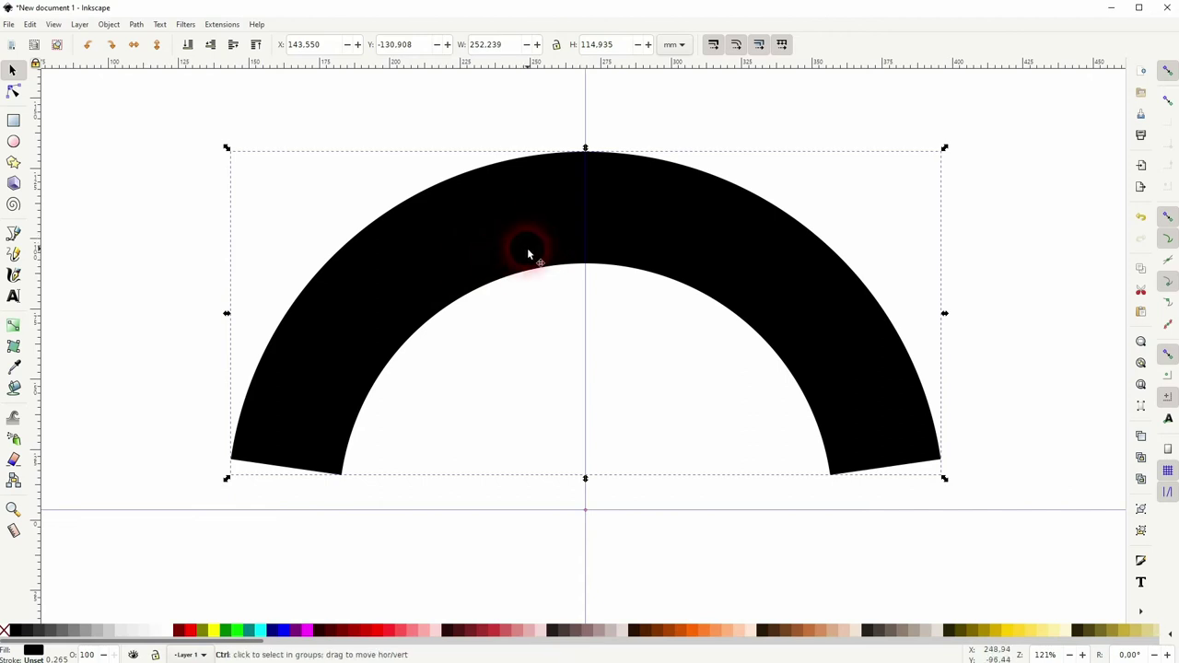
key(ctrl+z)
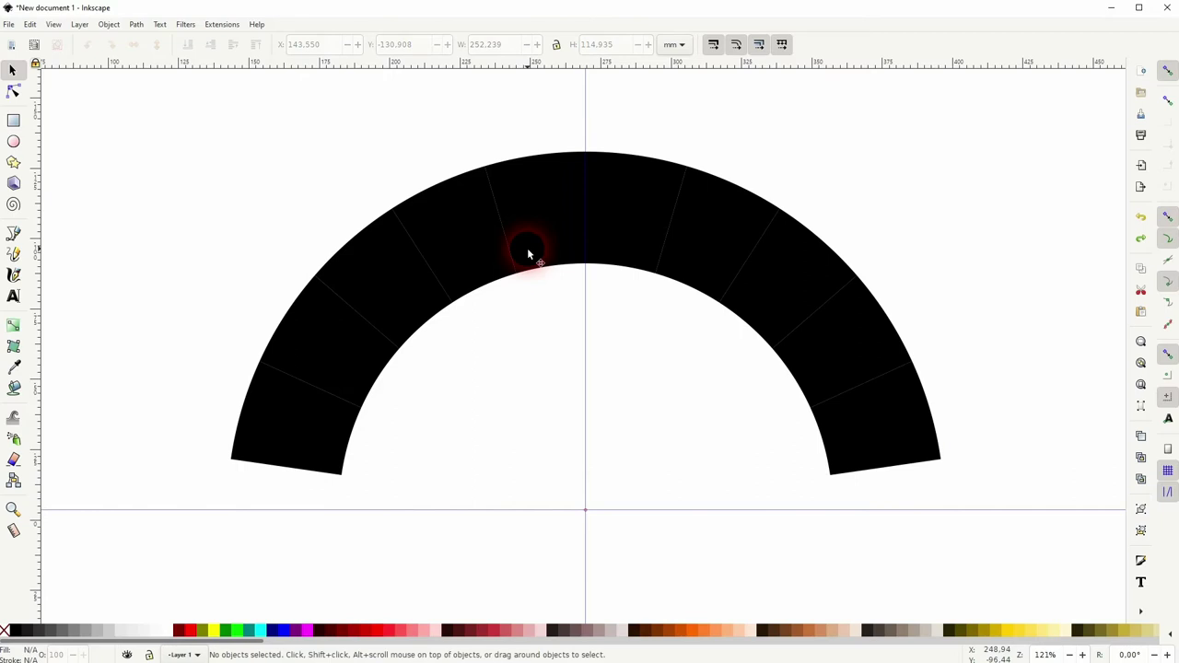
Combine the ten arc pieces into one path
drag(179, 495, 1034, 104)
click(435, 297)
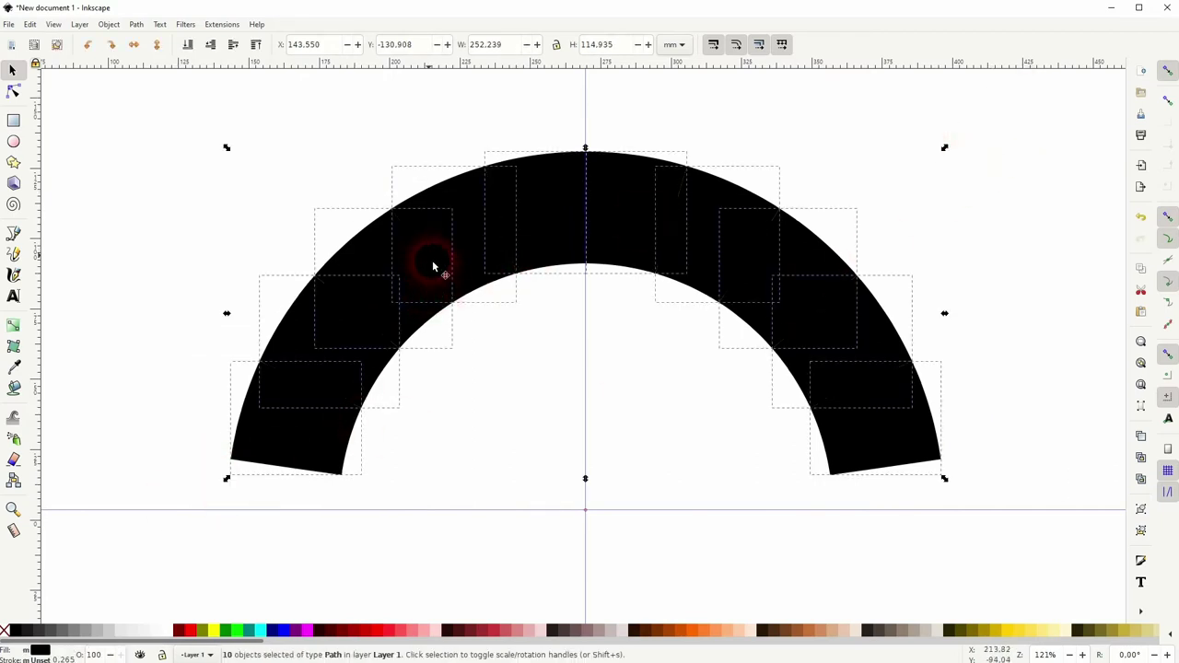
click(137, 24)
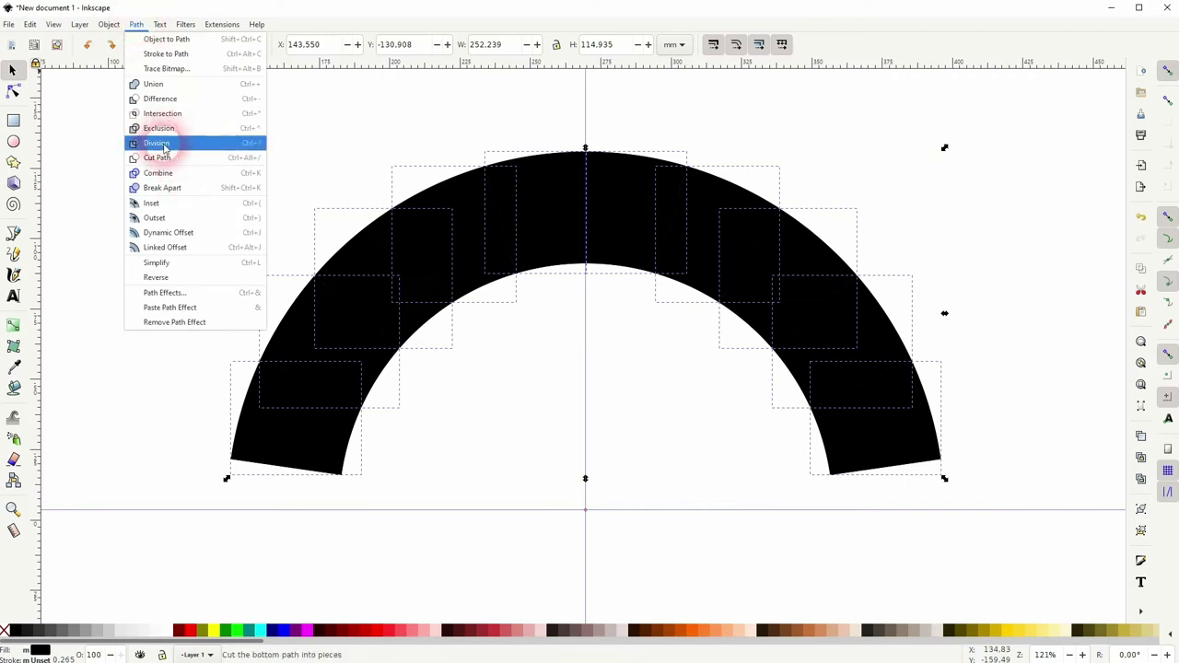
click(157, 172)
scroll(415, 298, down, 2)
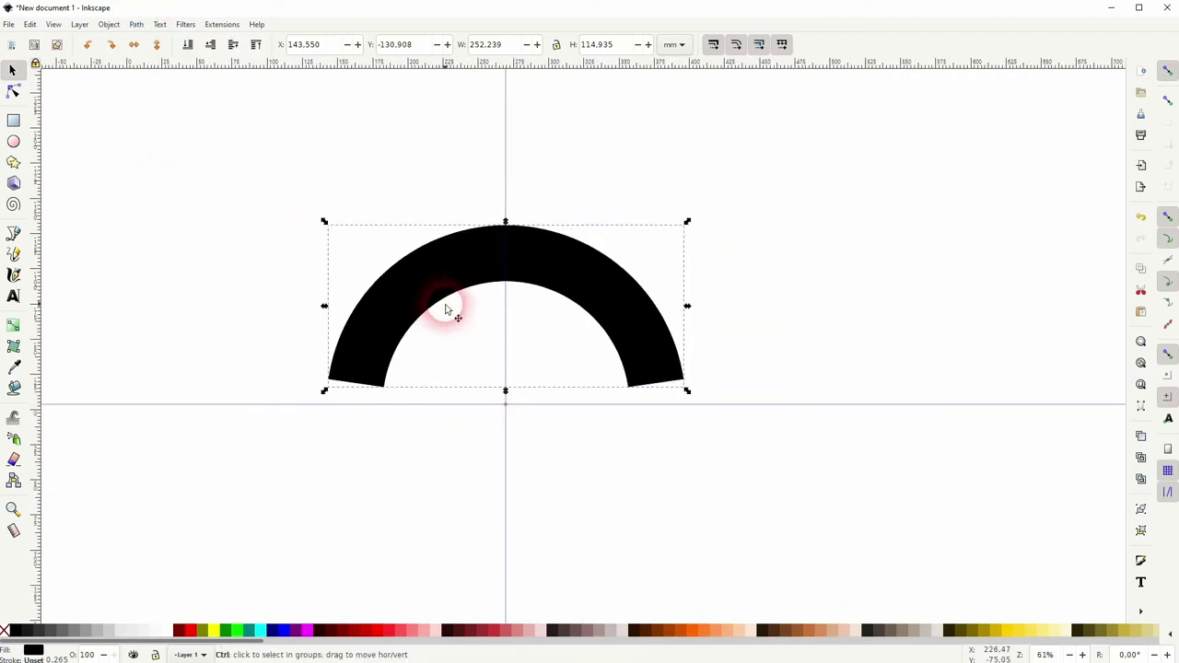
Duplicate the arc, move the copy right, and group the left arc's ten pieces
key(ctrl+d)
drag(437, 289, 892, 285)
drag(310, 399, 744, 176)
key(ctrl+g)
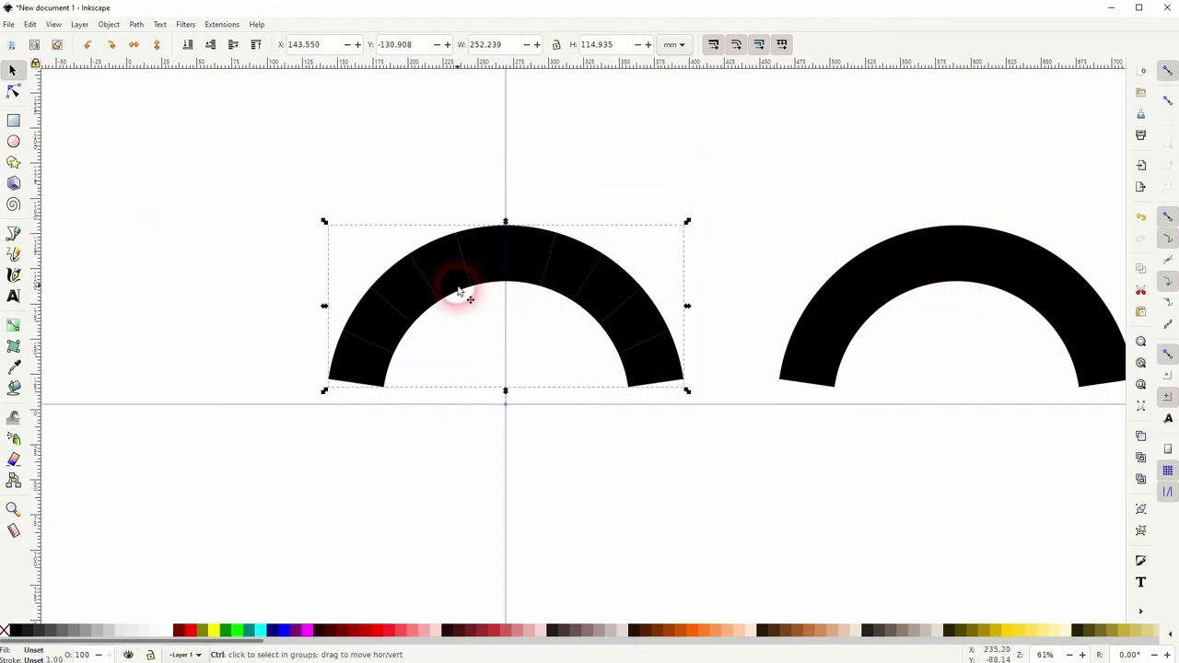
scroll(460, 289, up, 3)
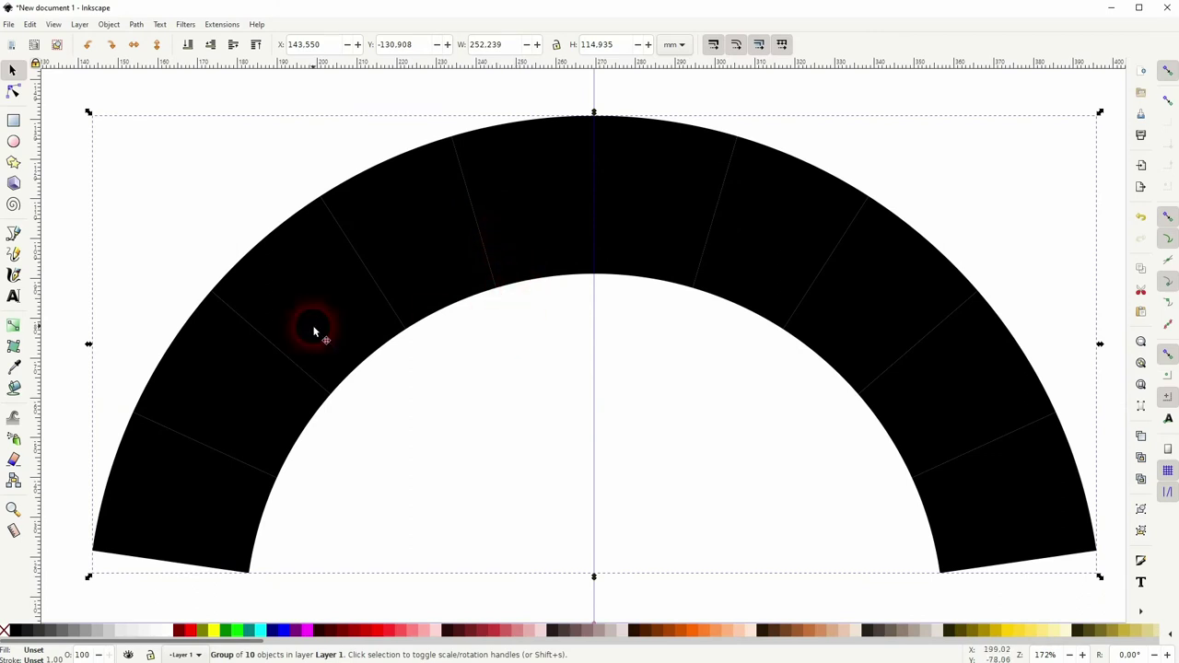
scroll(399, 381, down, 3)
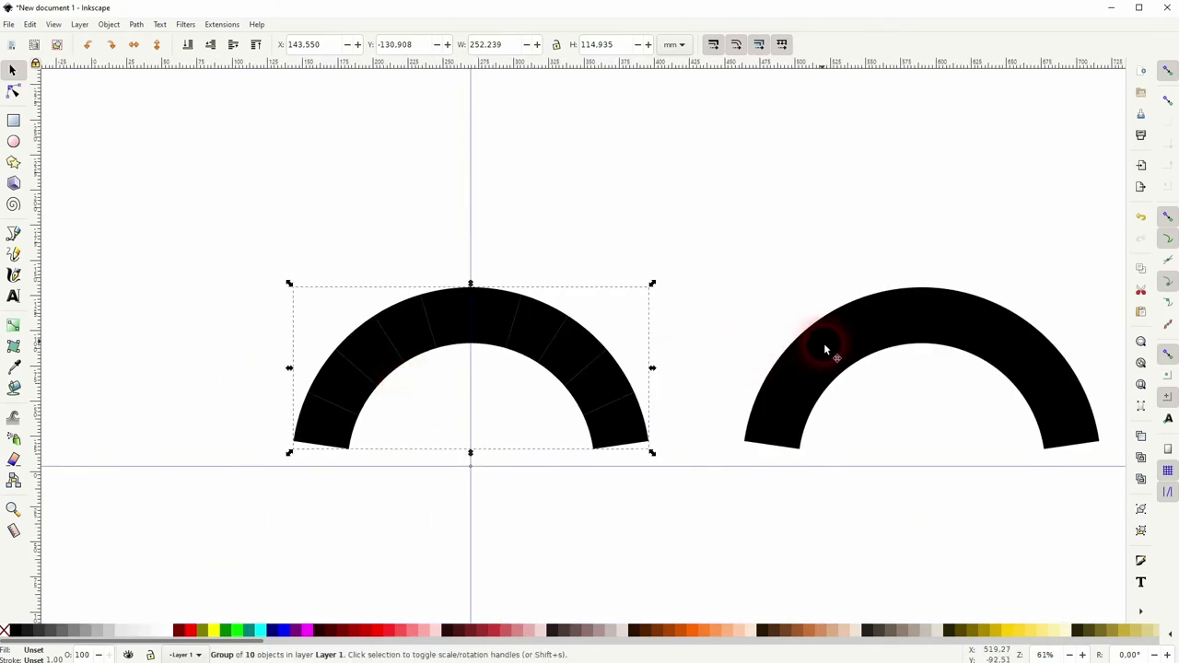
Rearrange the two arcs so the solid one sits in the centre of view
drag(826, 350, 270, 347)
scroll(269, 347, left, 10)
drag(731, 329, 457, 334)
drag(805, 324, 279, 337)
scroll(272, 330, down, 2)
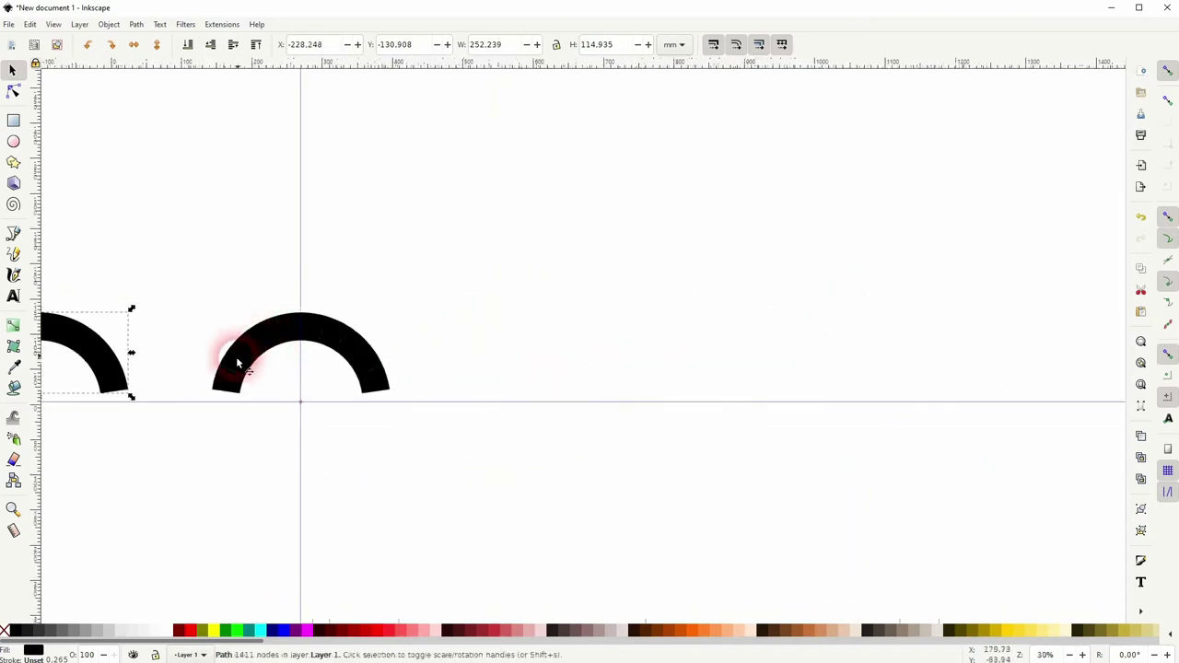
Apply a linear fill gradient to the arc group from its lower-left corner far right
drag(192, 396, 460, 292)
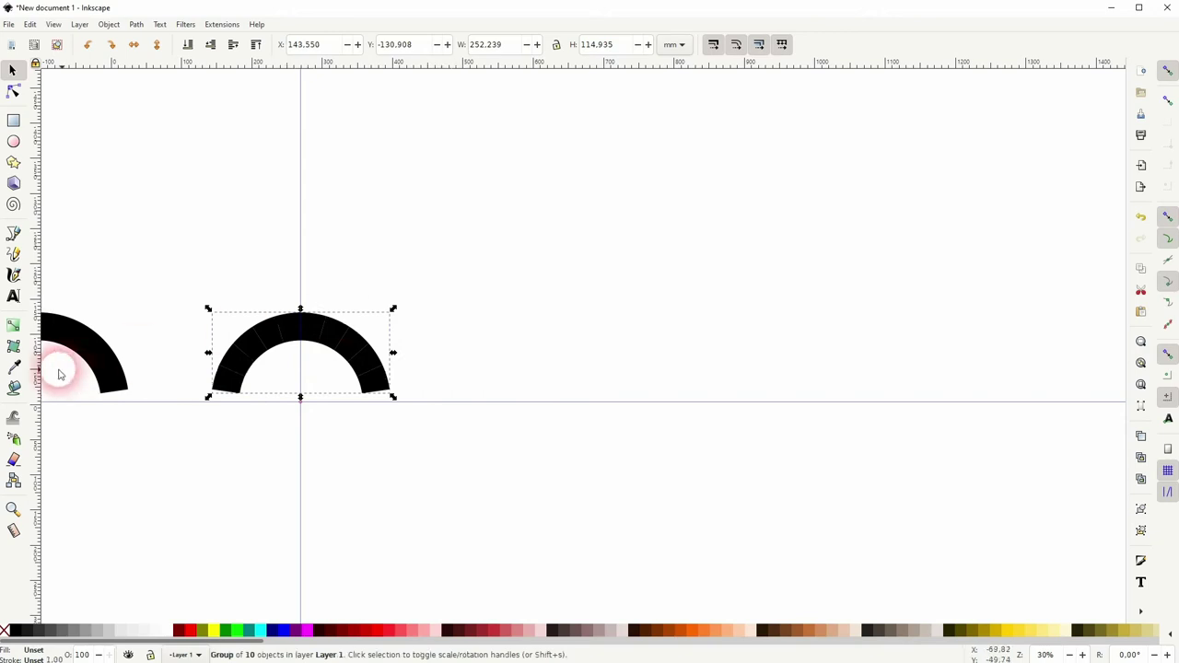
click(15, 327)
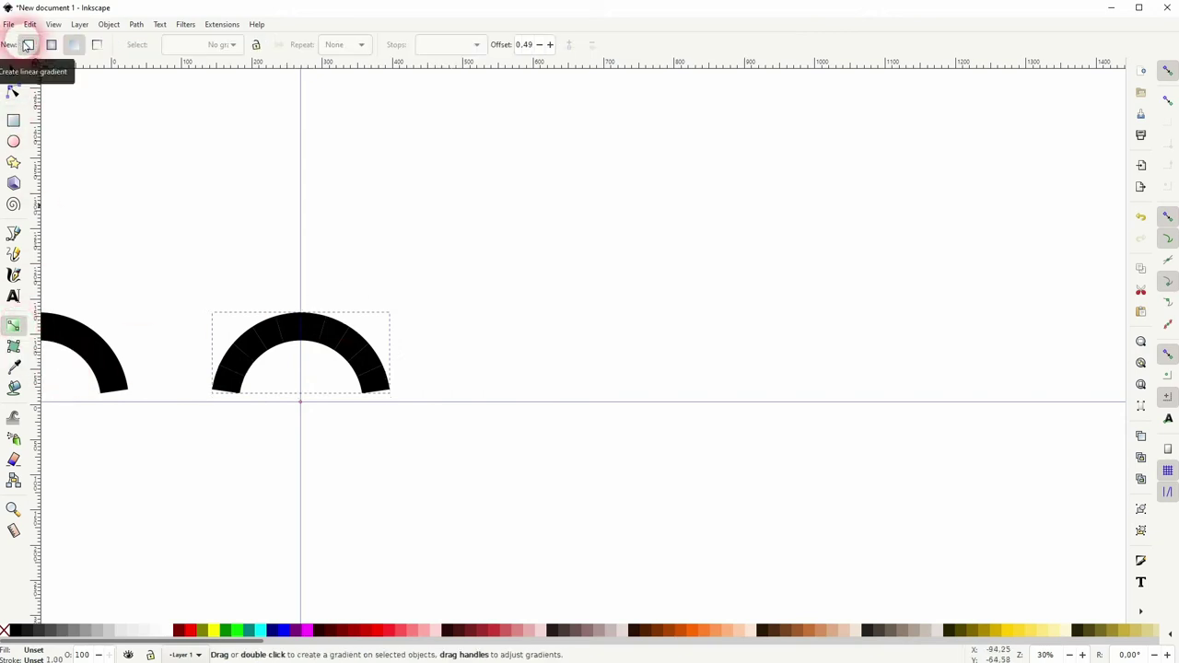
click(75, 50)
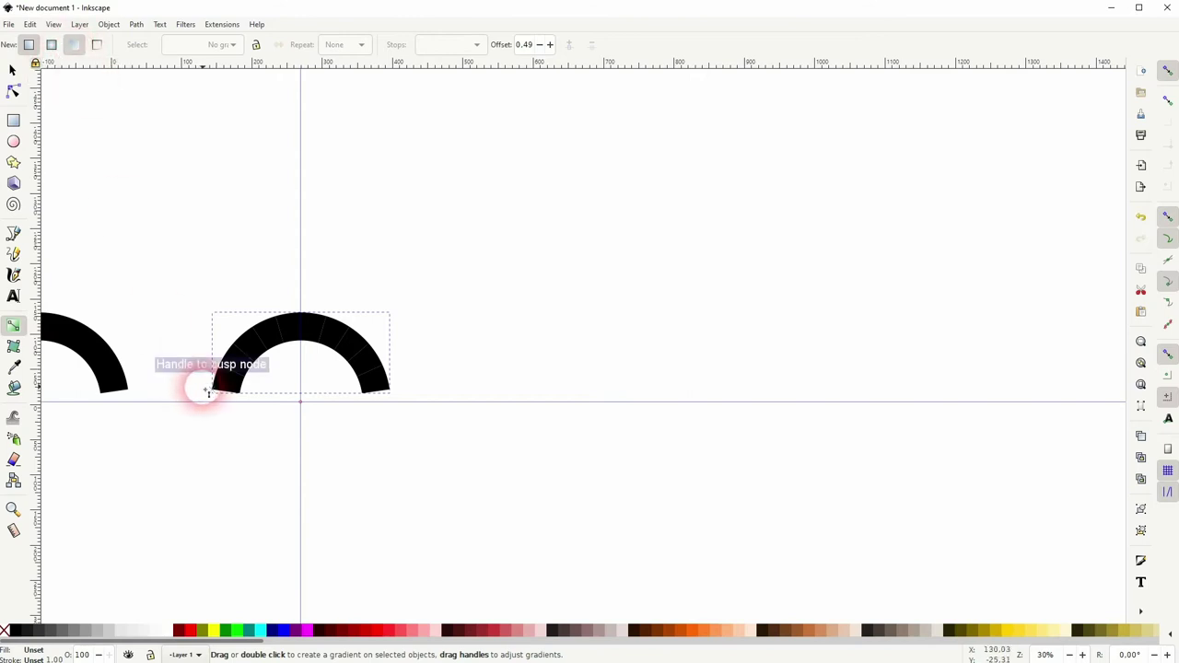
drag(213, 392, 690, 388)
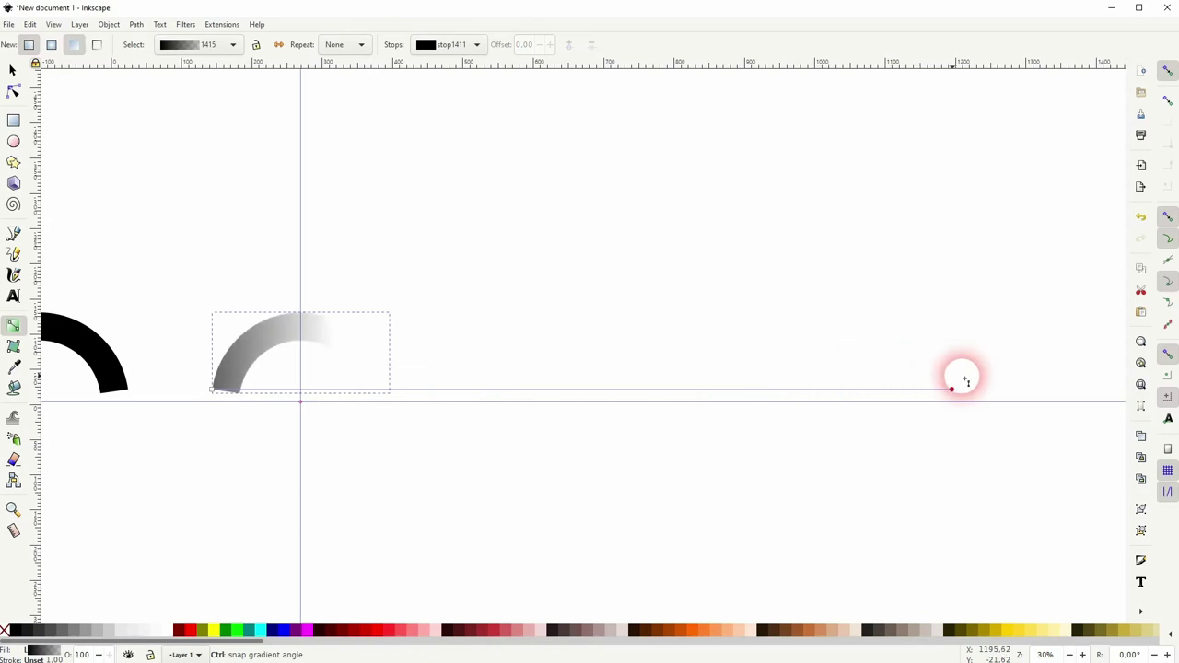
drag(996, 380, 768, 443)
scroll(1040, 361, down, 3)
scroll(506, 434, up, 1)
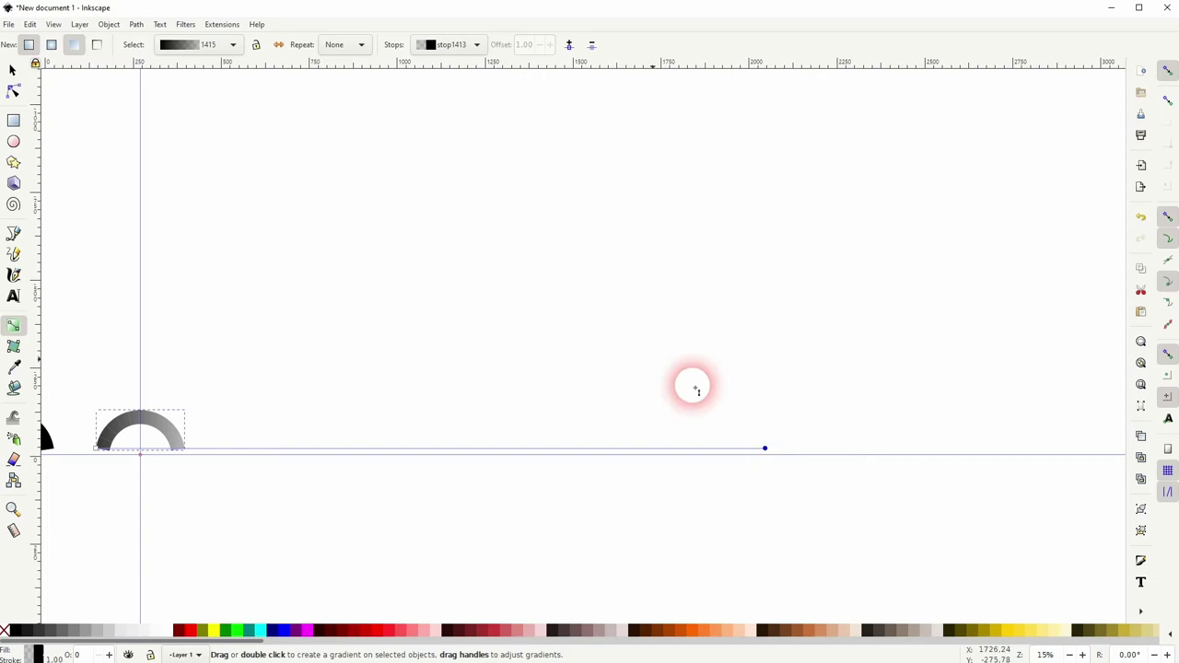
In Fill and Stroke, make the gradient's end stop fully opaque and turn off snapping
click(107, 25)
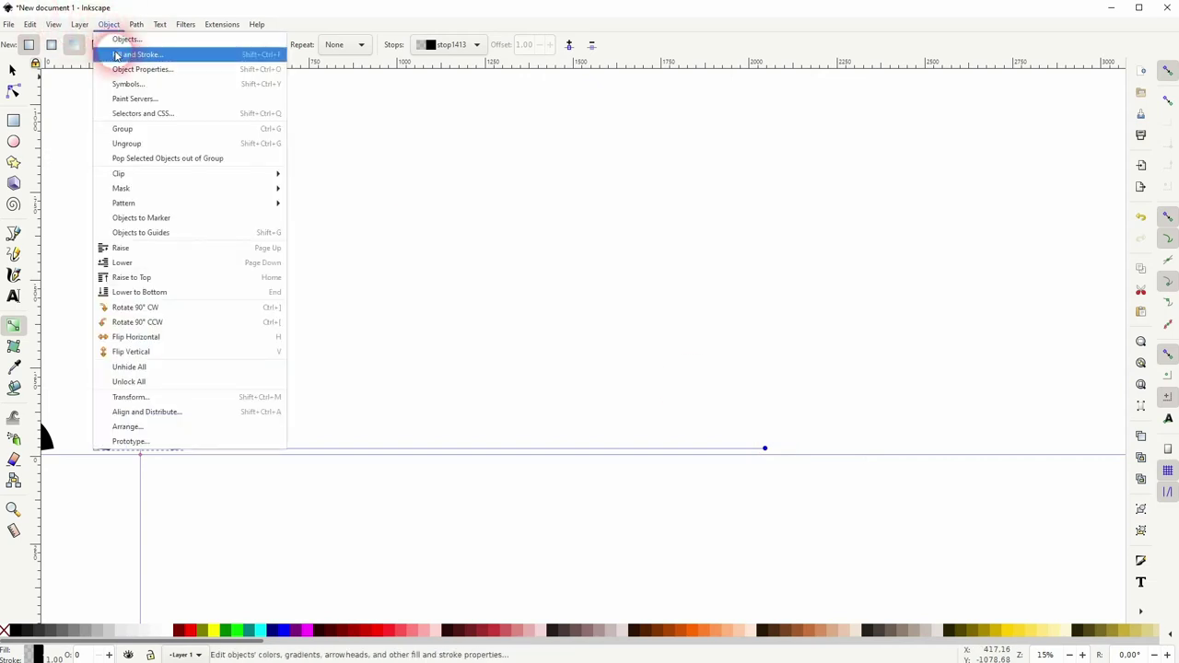
click(120, 53)
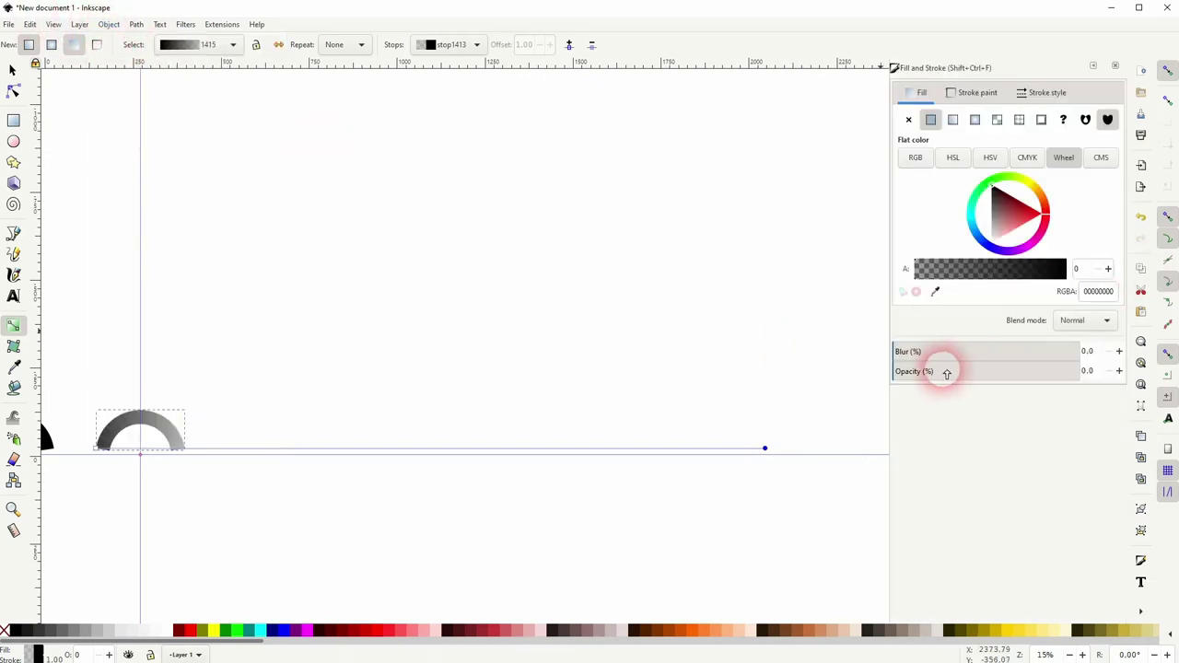
drag(937, 371, 1109, 379)
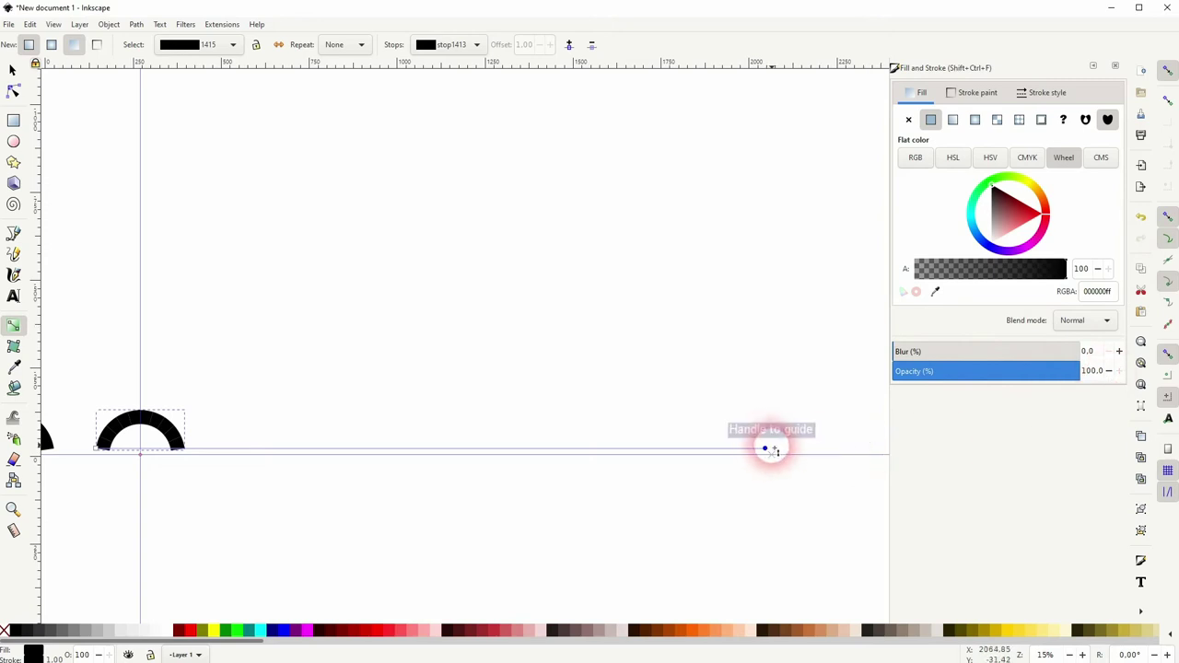
click(1050, 223)
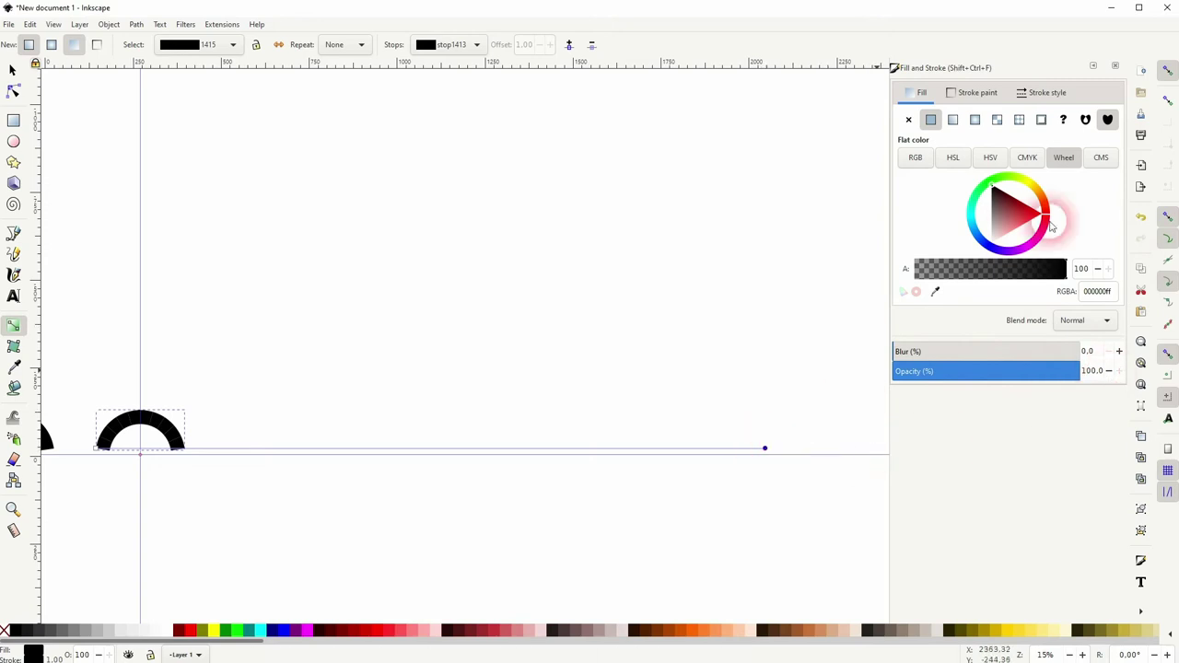
click(1168, 71)
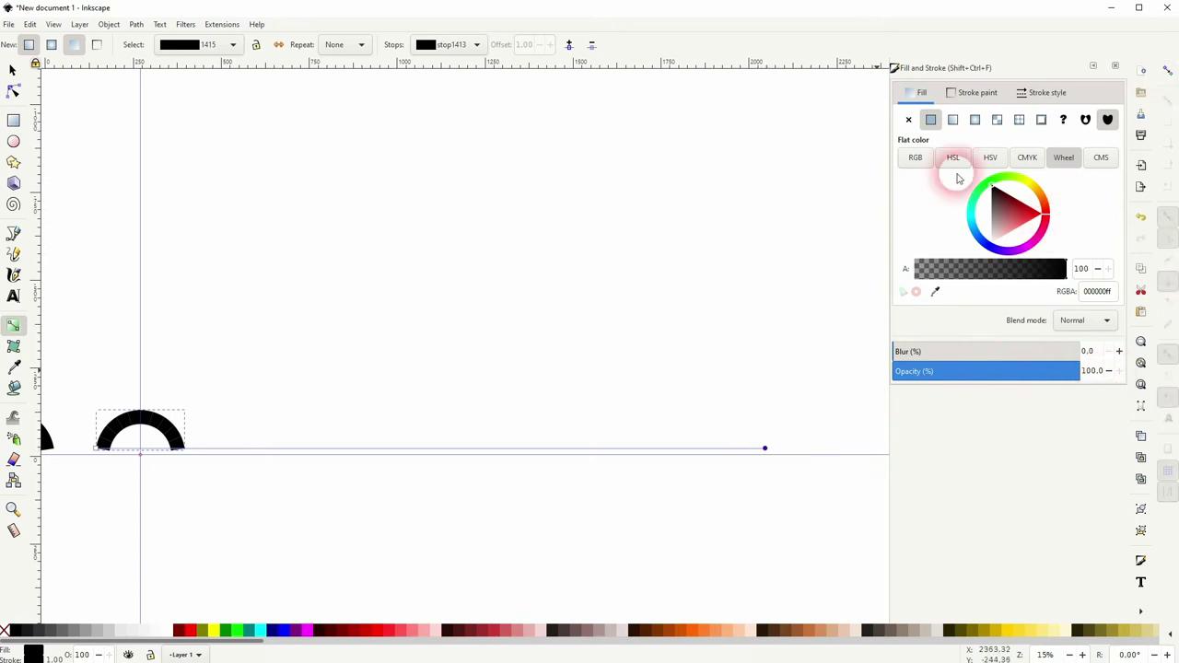
Colour the gradient's start stop red and its end stop green (20e400ff)
click(97, 449)
drag(986, 368, 1127, 382)
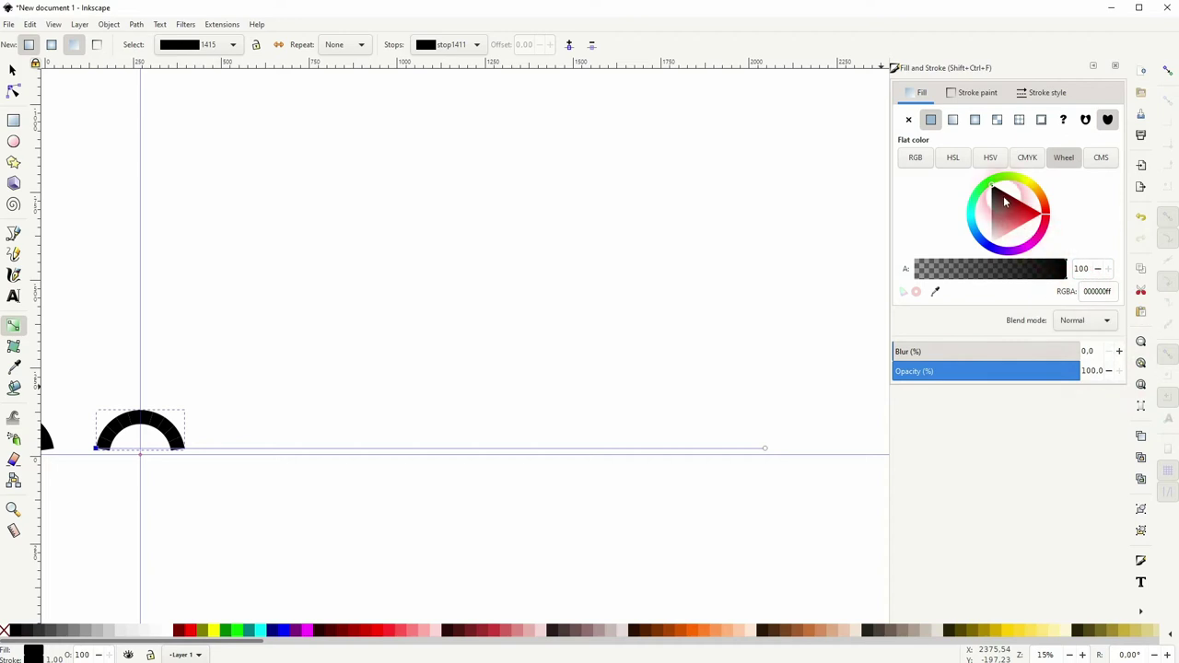
drag(1002, 199, 1031, 217)
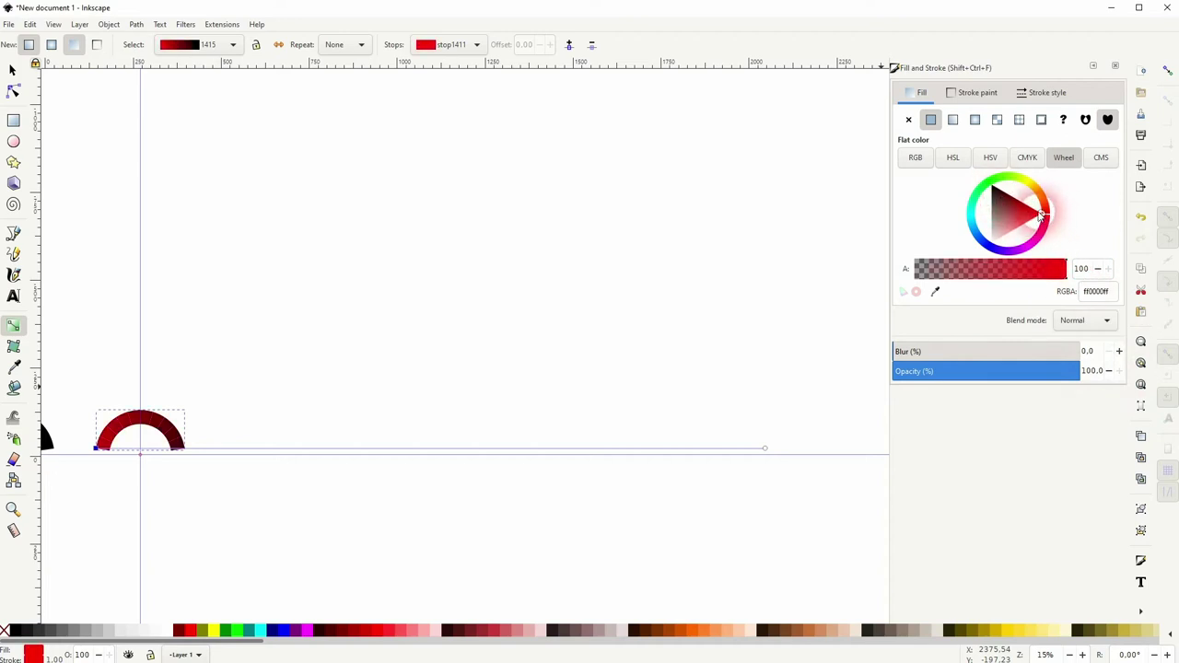
click(765, 449)
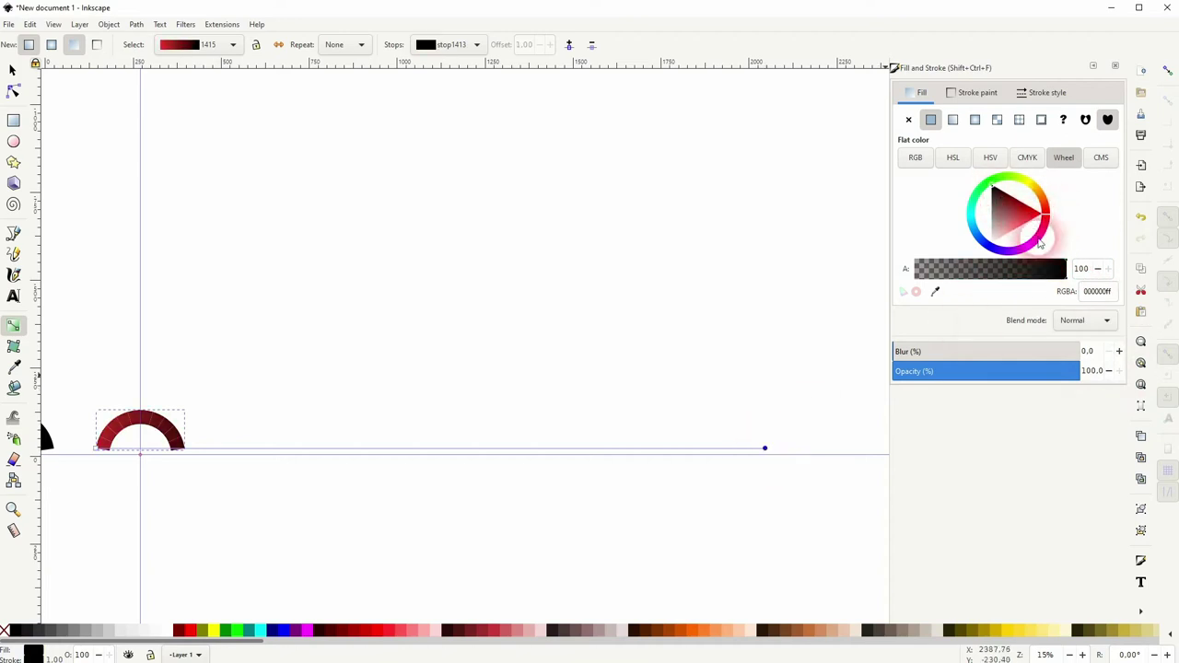
click(1055, 215)
mouse_move(1058, 219)
mouse_down()
mouse_move(997, 179)
mouse_move(995, 218)
mouse_move(1010, 203)
mouse_move(985, 197)
mouse_up()
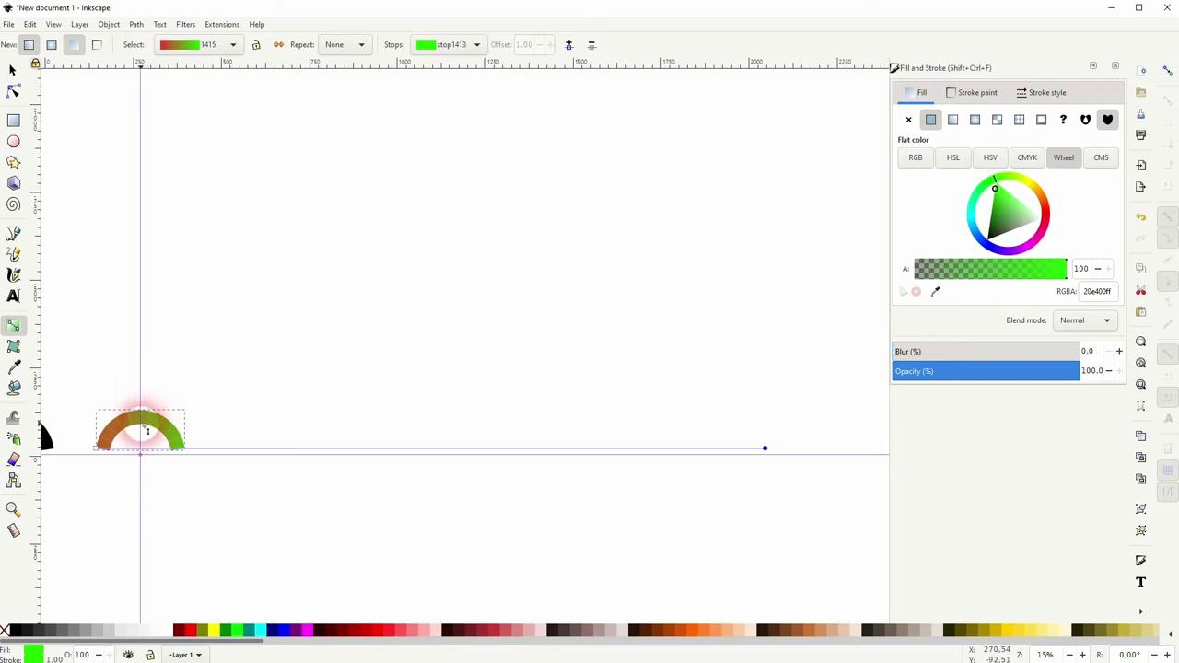
Add a middle gradient stop and colour it yellow (ffe500ff)
click(434, 450)
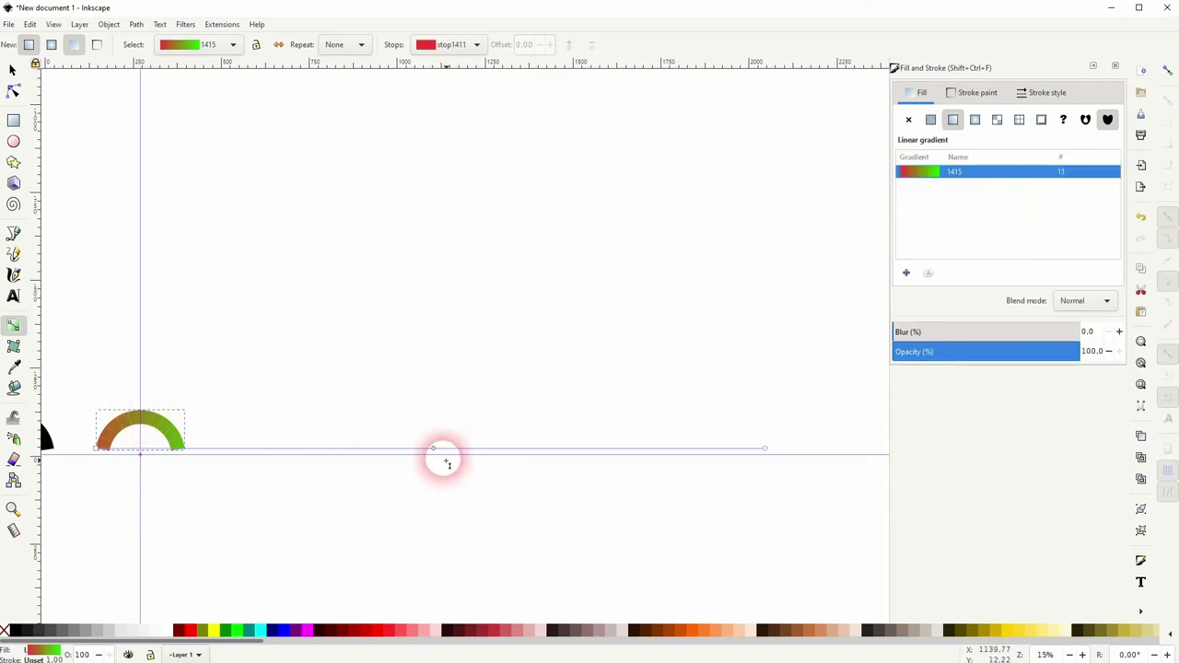
click(437, 452)
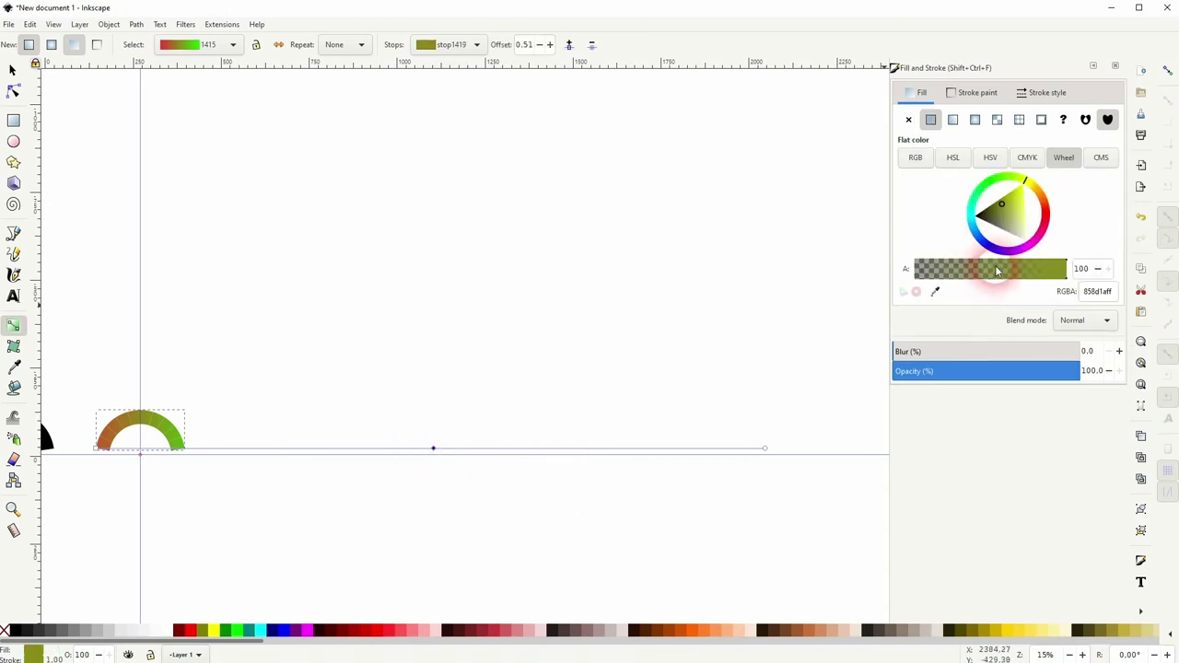
drag(1006, 209, 1029, 185)
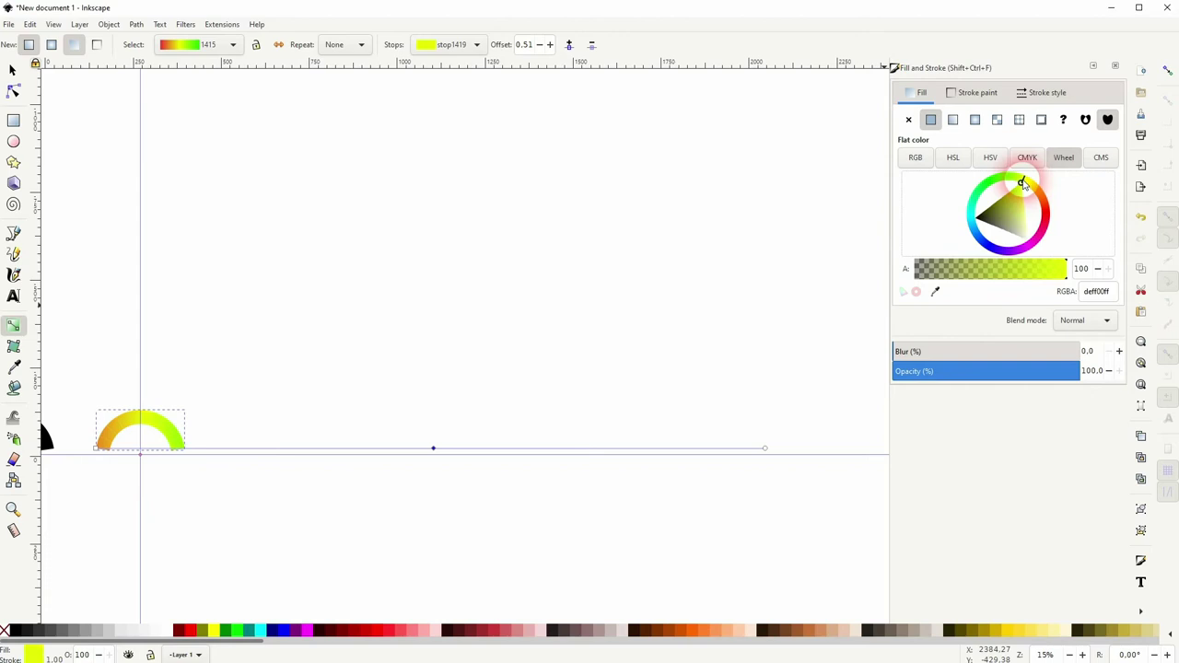
mouse_move(1024, 191)
mouse_down()
mouse_move(993, 168)
mouse_move(1039, 192)
mouse_move(1030, 185)
mouse_up()
mouse_move(433, 449)
mouse_down()
mouse_move(472, 448)
mouse_move(421, 448)
mouse_up()
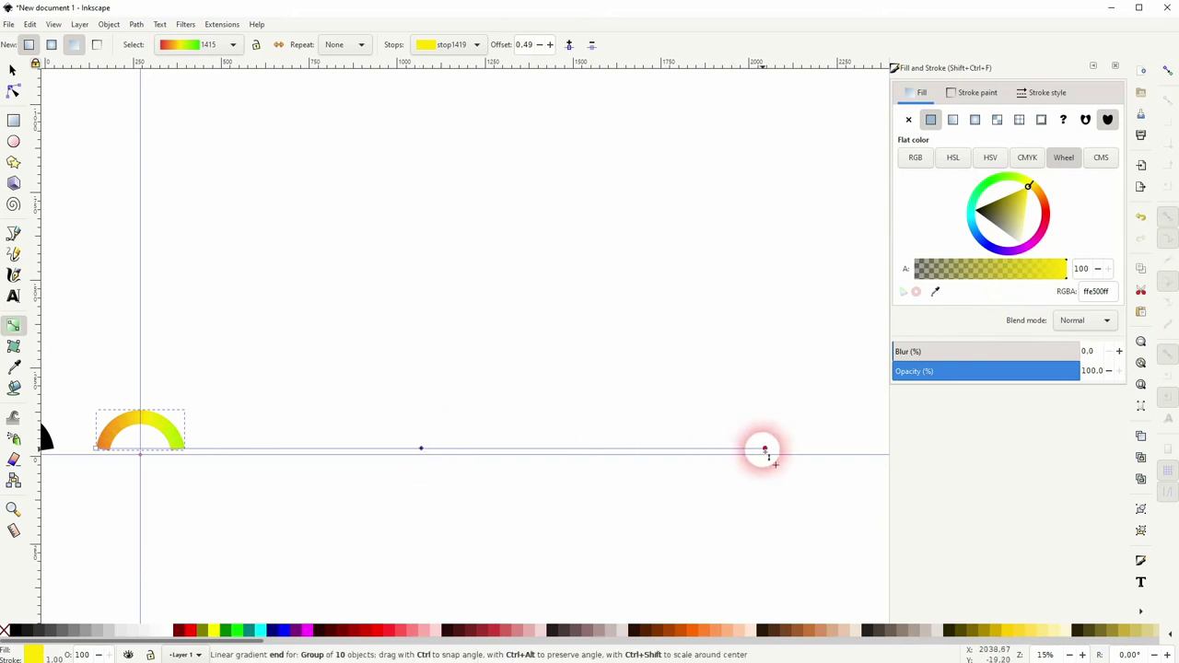
Adjust the end stop's green and set the start stop to pure red
click(764, 448)
mouse_move(981, 191)
mouse_down()
mouse_move(970, 182)
mouse_move(982, 208)
mouse_up()
click(95, 447)
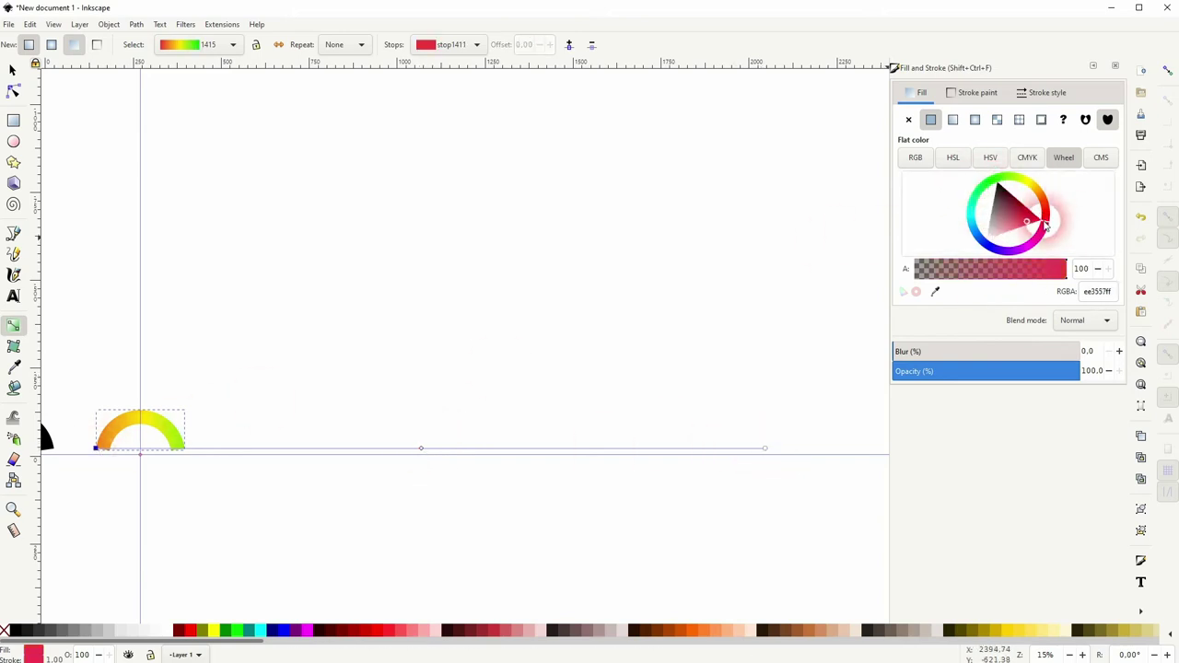
drag(1049, 230, 1042, 214)
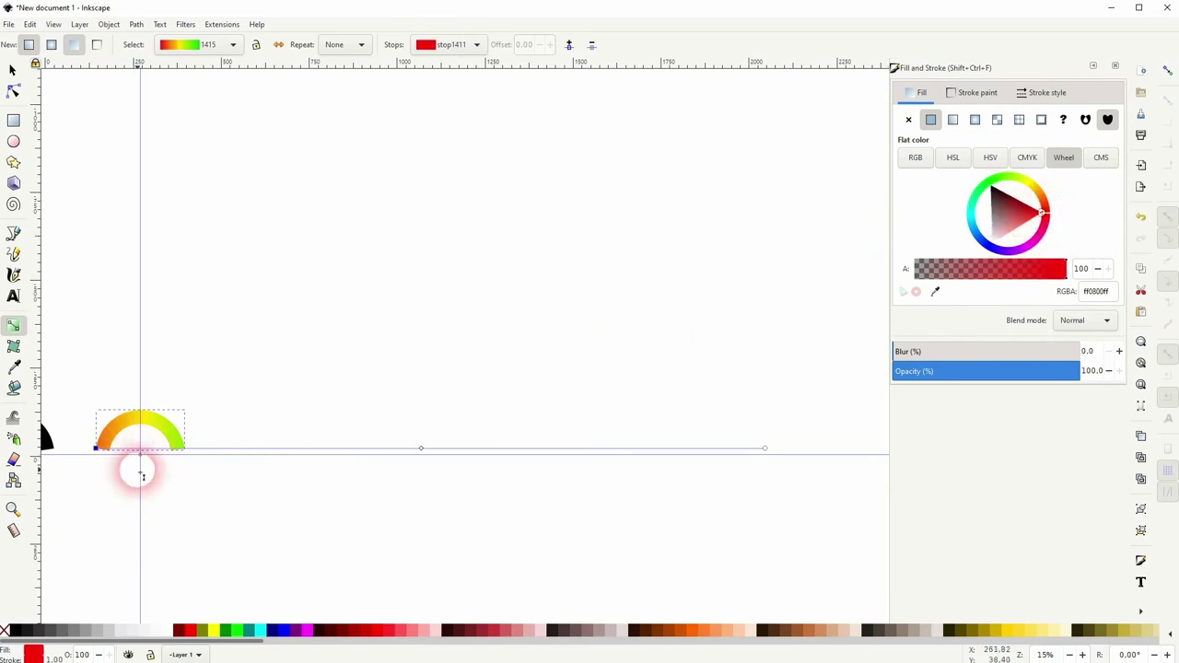
Reposition the gradient stops, placing the yellow middle stop at offset 0.68
drag(764, 449, 497, 453)
drag(298, 448, 414, 439)
scroll(413, 439, left, 10)
mouse_move(475, 460)
mouse_down()
mouse_move(492, 466)
mouse_move(421, 463)
mouse_move(619, 463)
mouse_up()
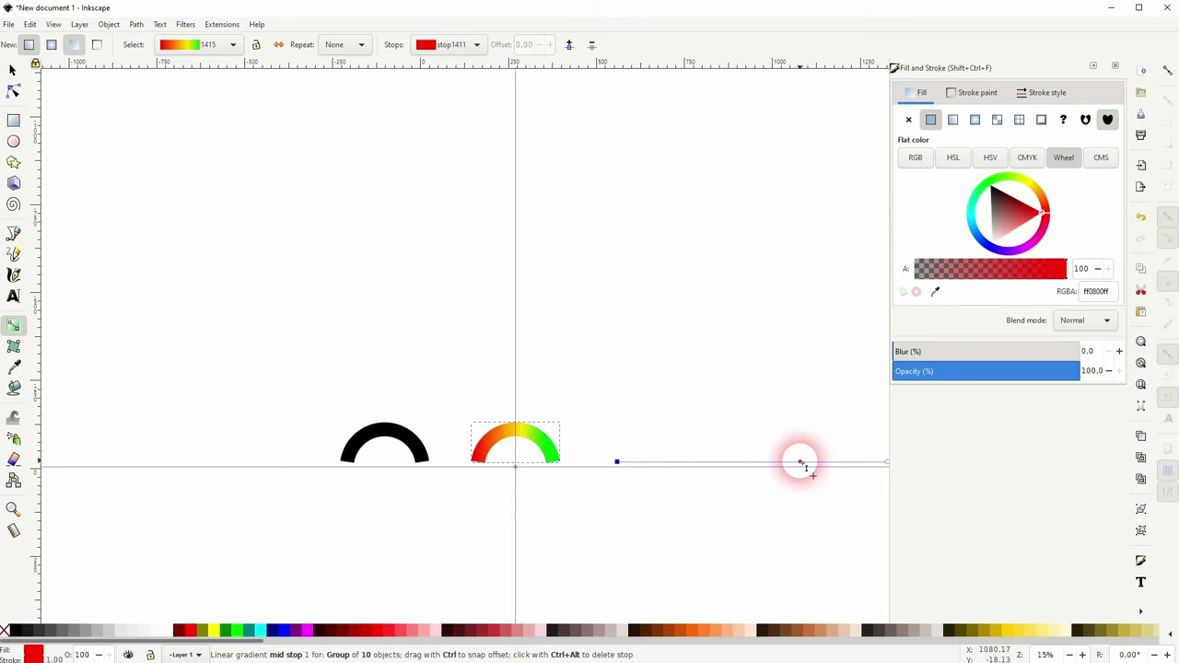
click(802, 462)
drag(729, 415, 598, 439)
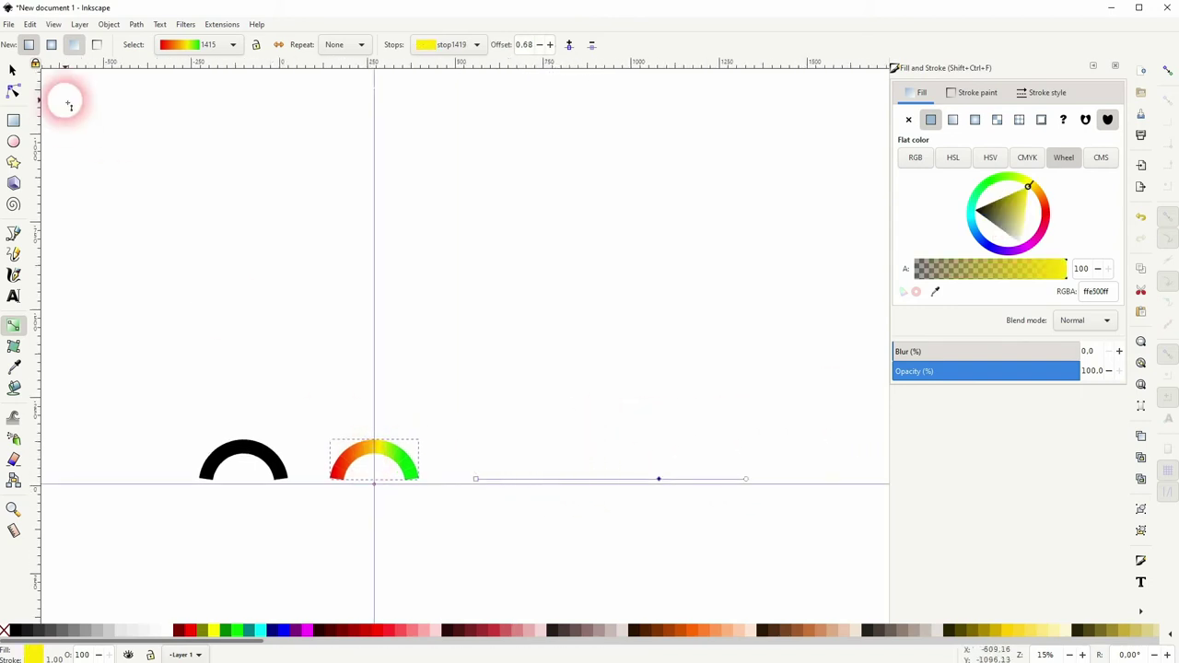
click(13, 71)
scroll(324, 472, up, 5)
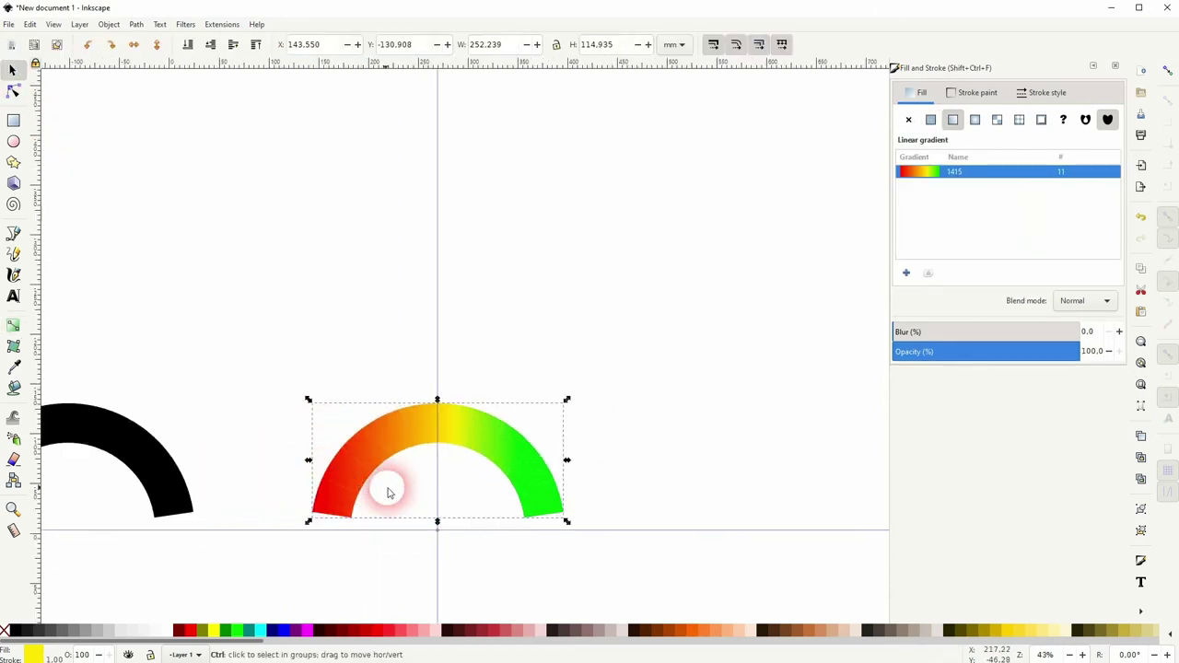
drag(466, 537, 489, 466)
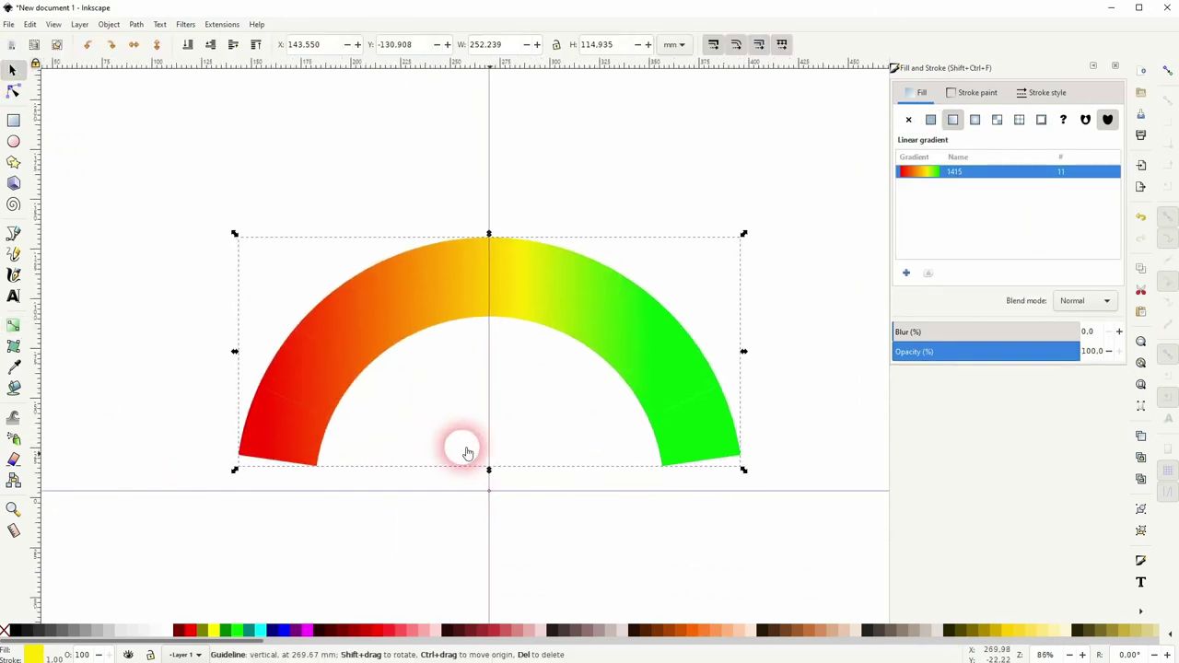
click(806, 391)
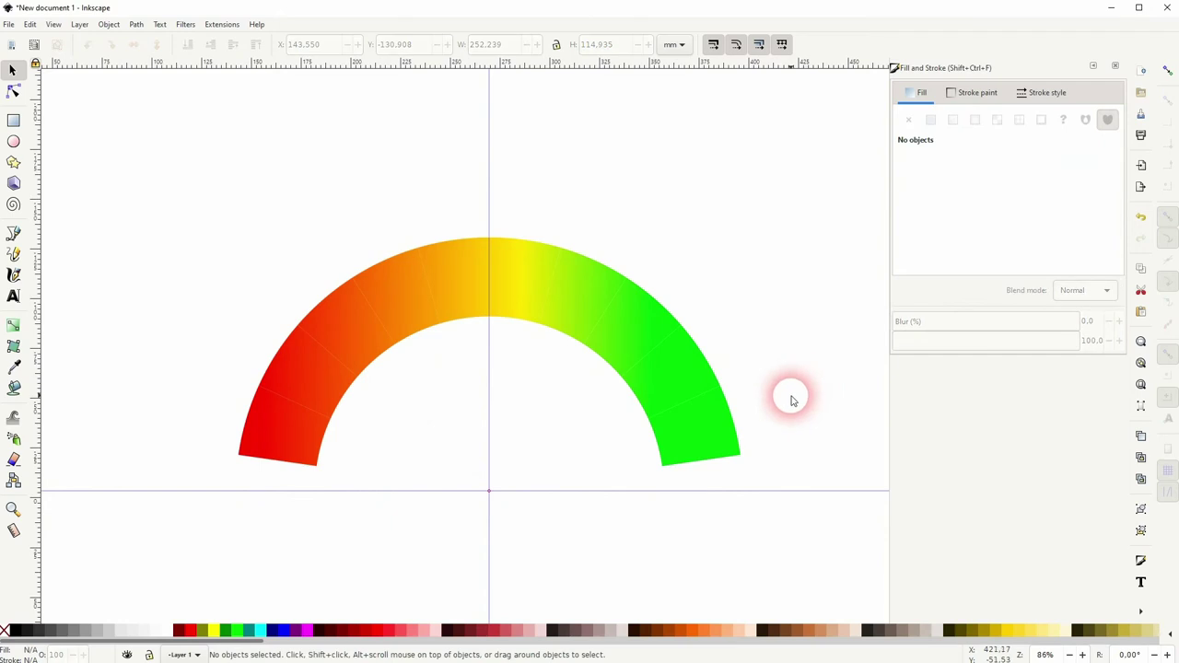
scroll(437, 319, up, 2)
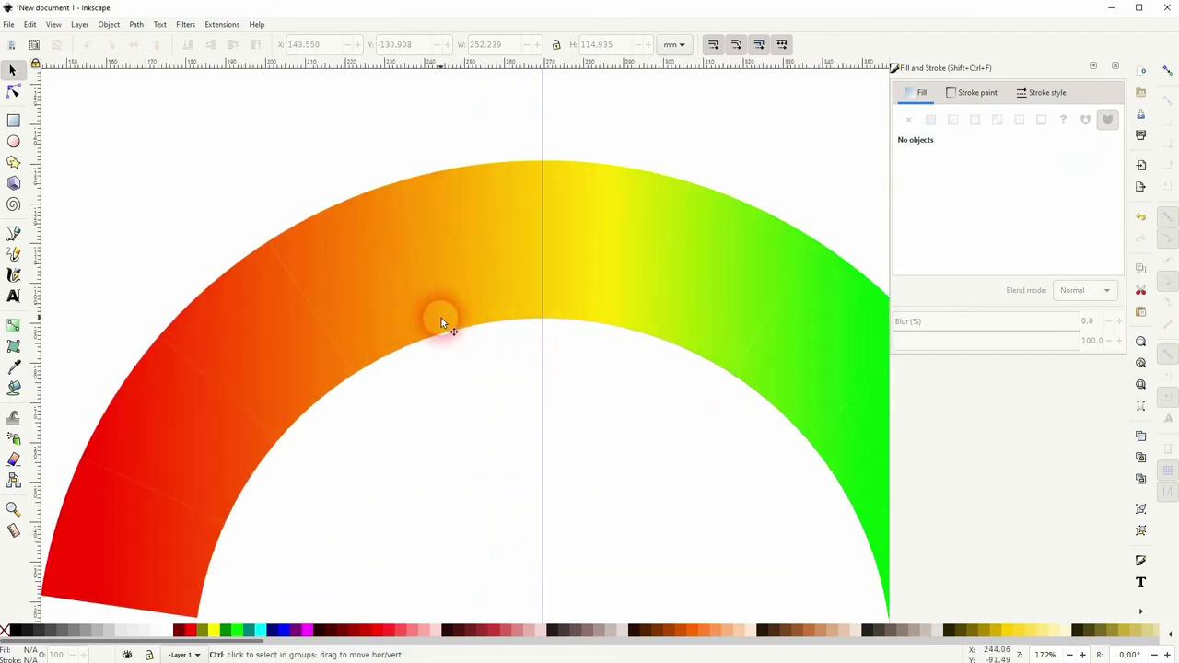
scroll(452, 329, down, 2)
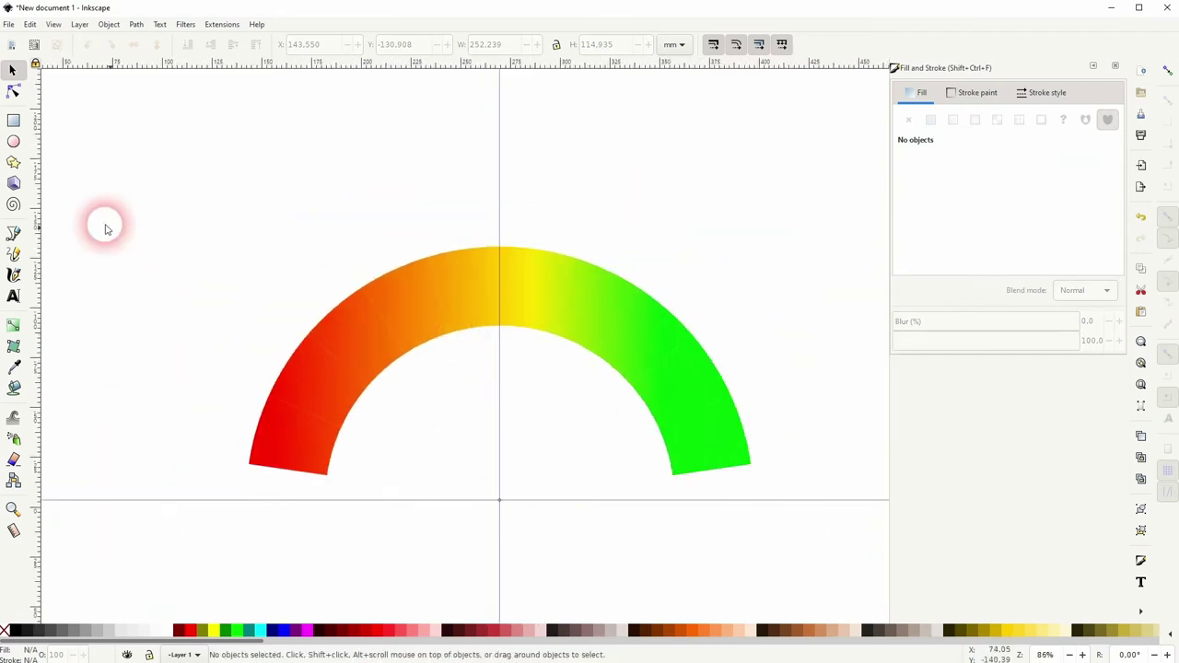
click(13, 120)
drag(145, 176, 817, 501)
click(12, 72)
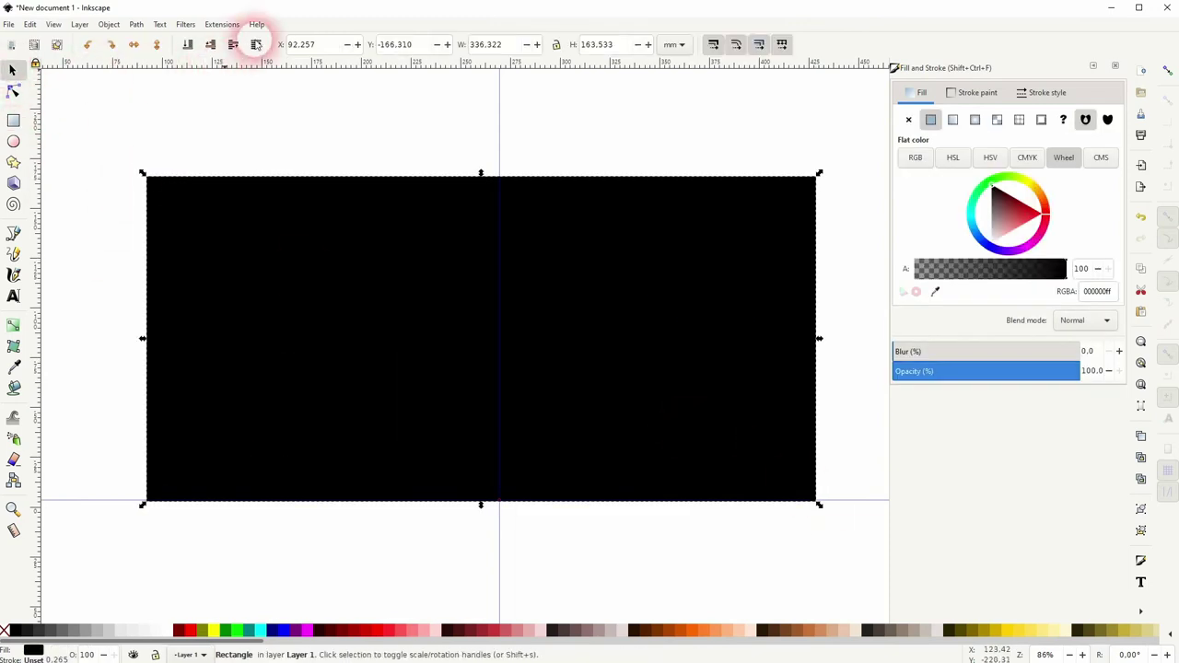
click(187, 44)
scroll(455, 316, up, 3)
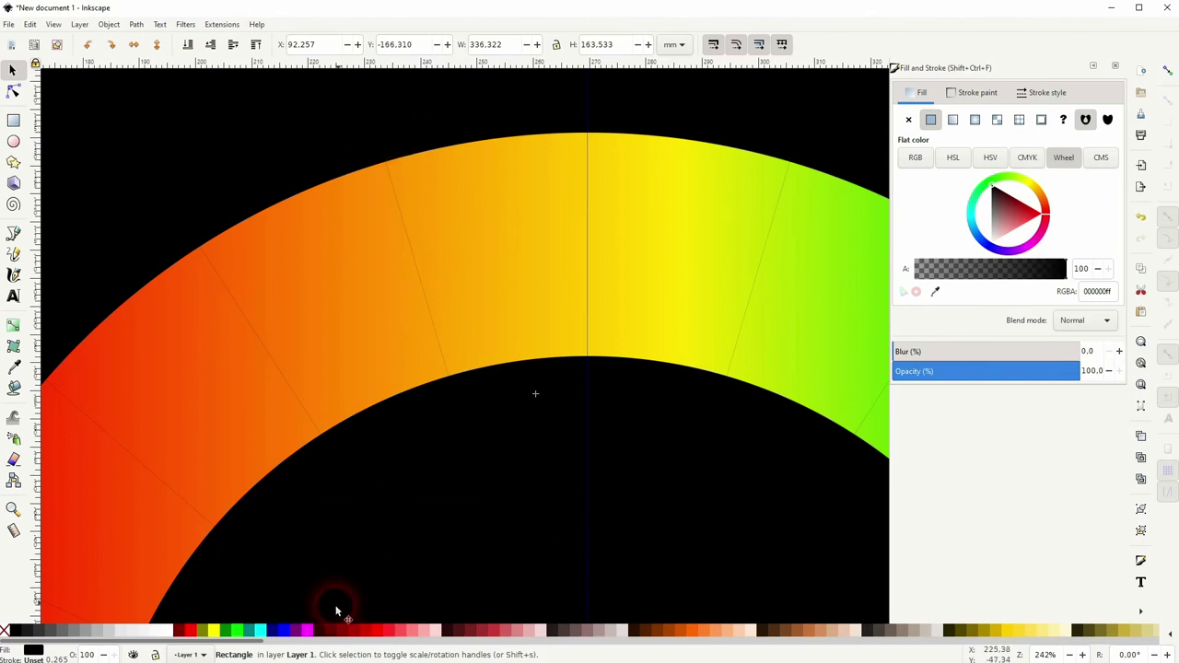
click(308, 630)
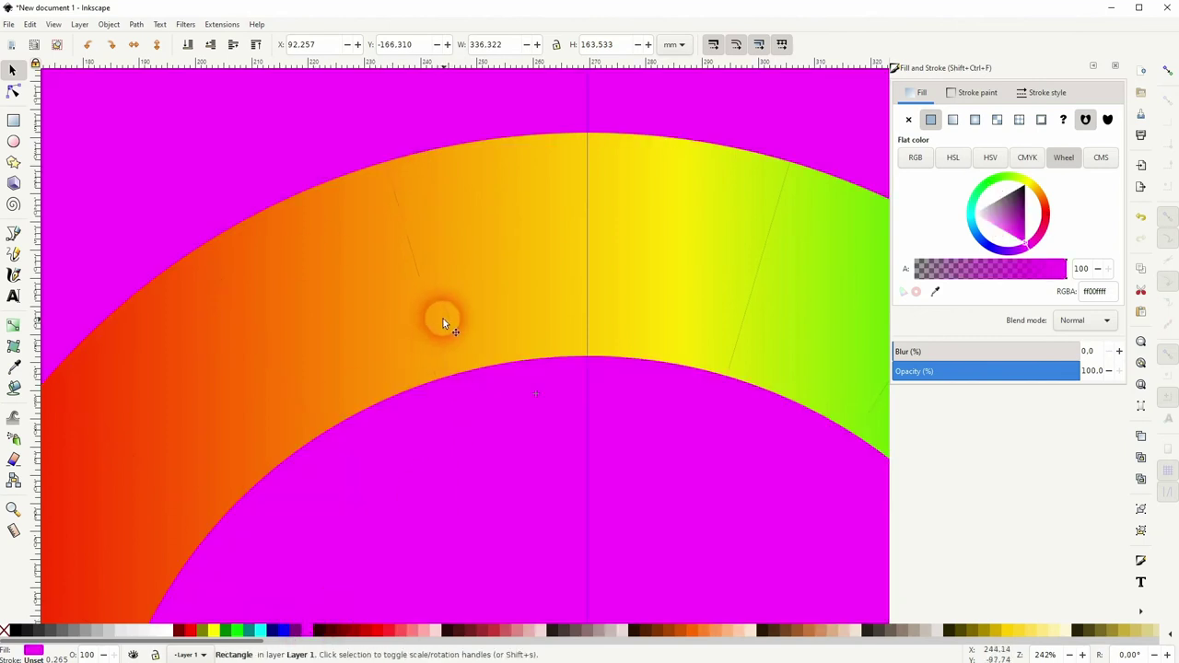
key(Delete)
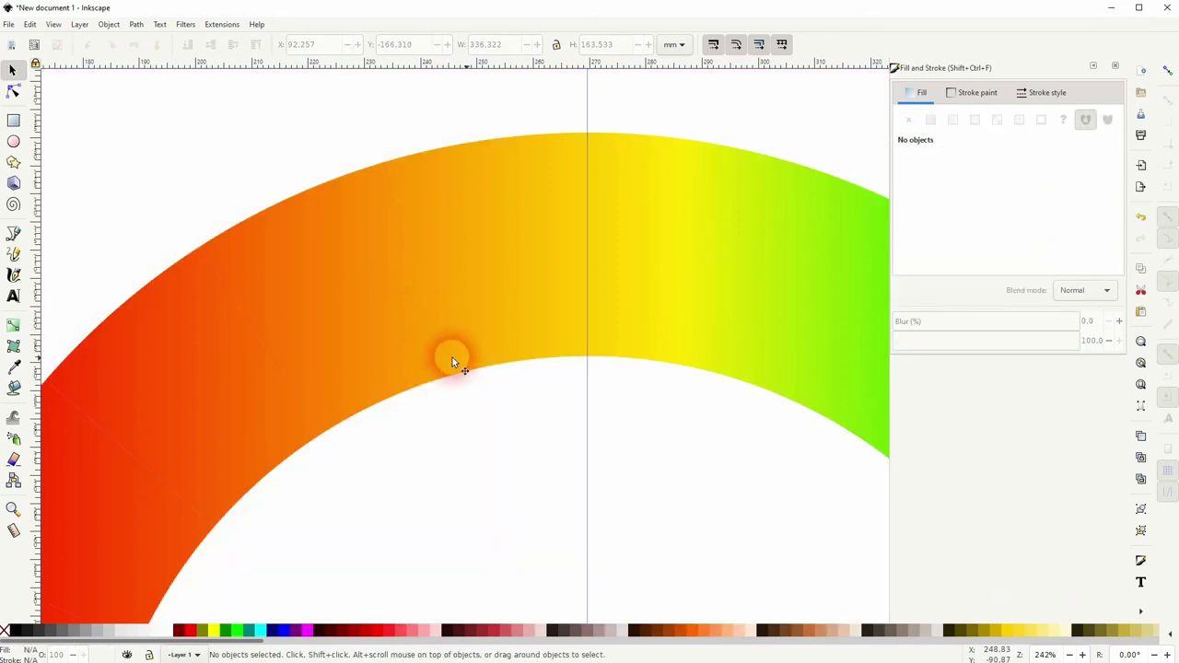
Drag the black arc onto the coloured gradient arc
scroll(428, 350, down, 6)
click(241, 353)
drag(228, 356, 500, 356)
Centre both arcs horizontally and vertically on each other with Align and Distribute
drag(314, 270, 571, 430)
click(109, 24)
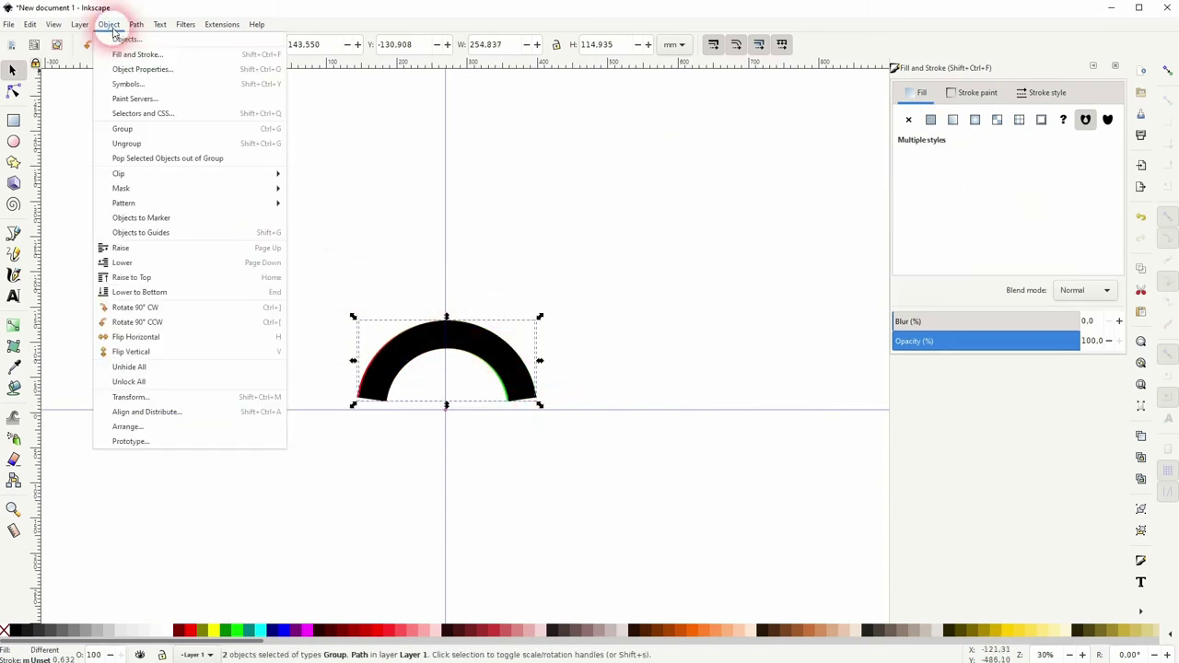
click(179, 408)
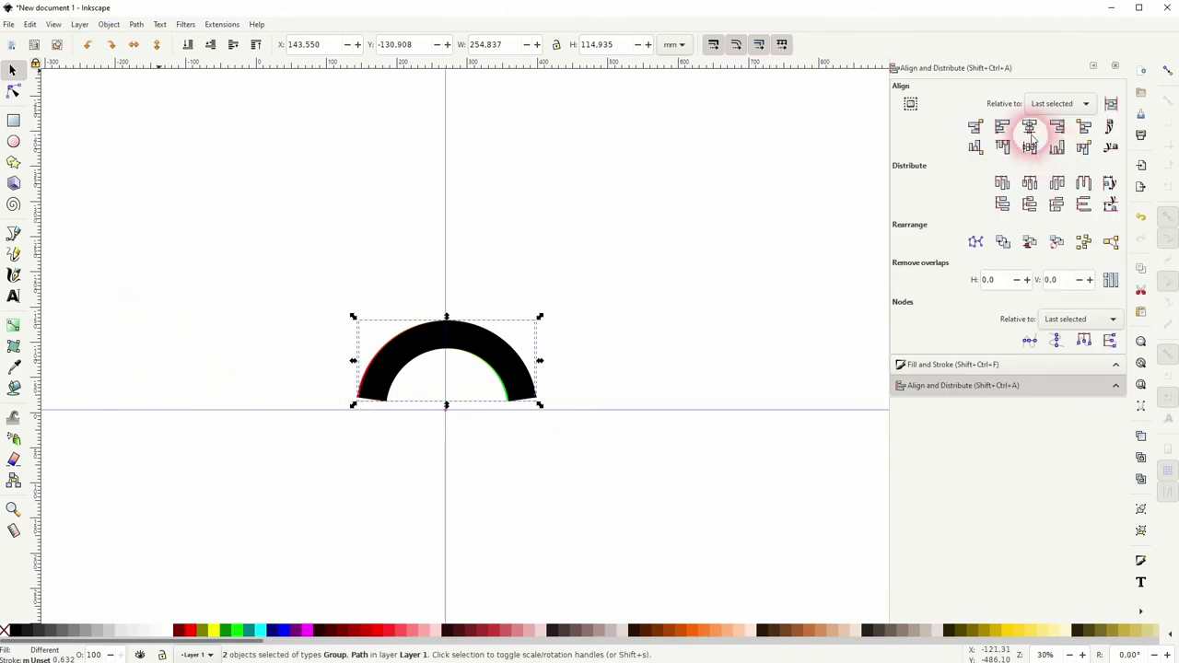
click(1028, 126)
click(1030, 147)
click(1114, 66)
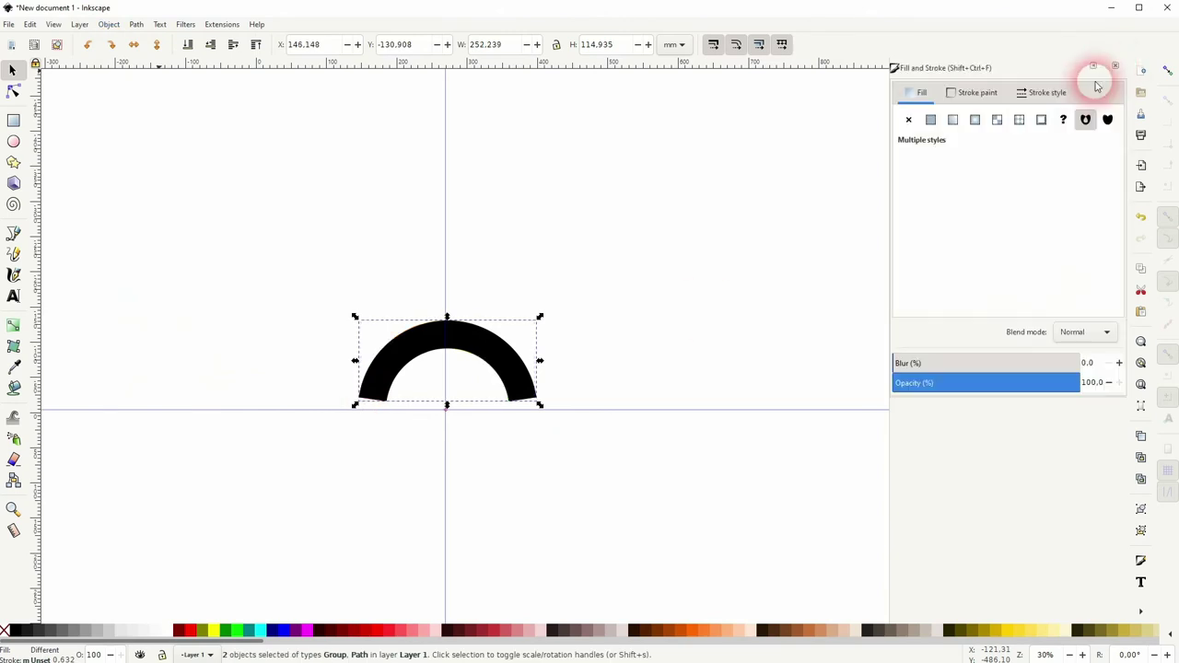
Lower the black arc to the bottom, behind the gradient arc
click(579, 329)
click(511, 366)
click(187, 44)
scroll(451, 376, up, 4)
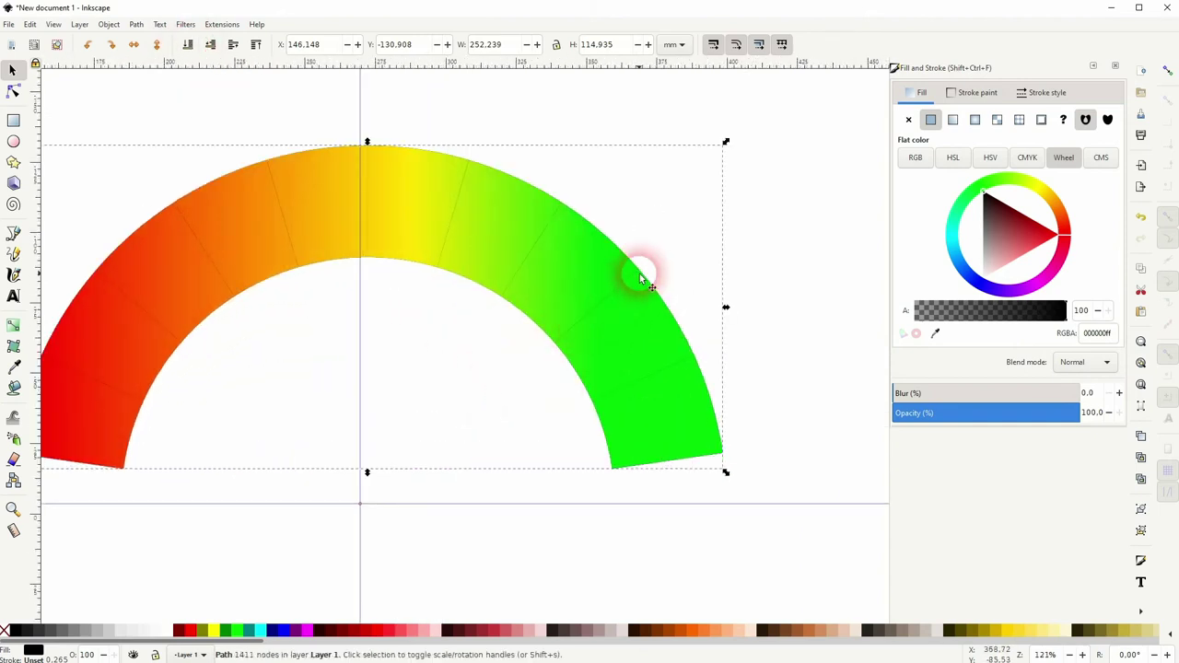
Select all the arc segments and shift the whole arc slightly left
click(789, 319)
click(419, 373)
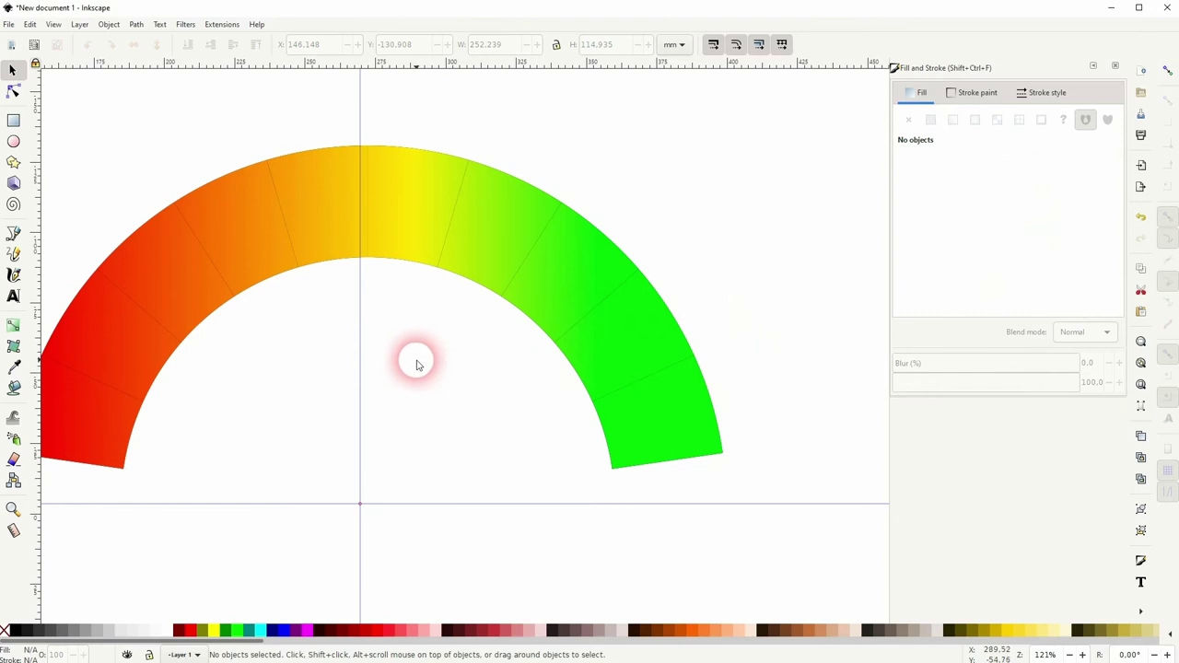
drag(416, 363, 571, 408)
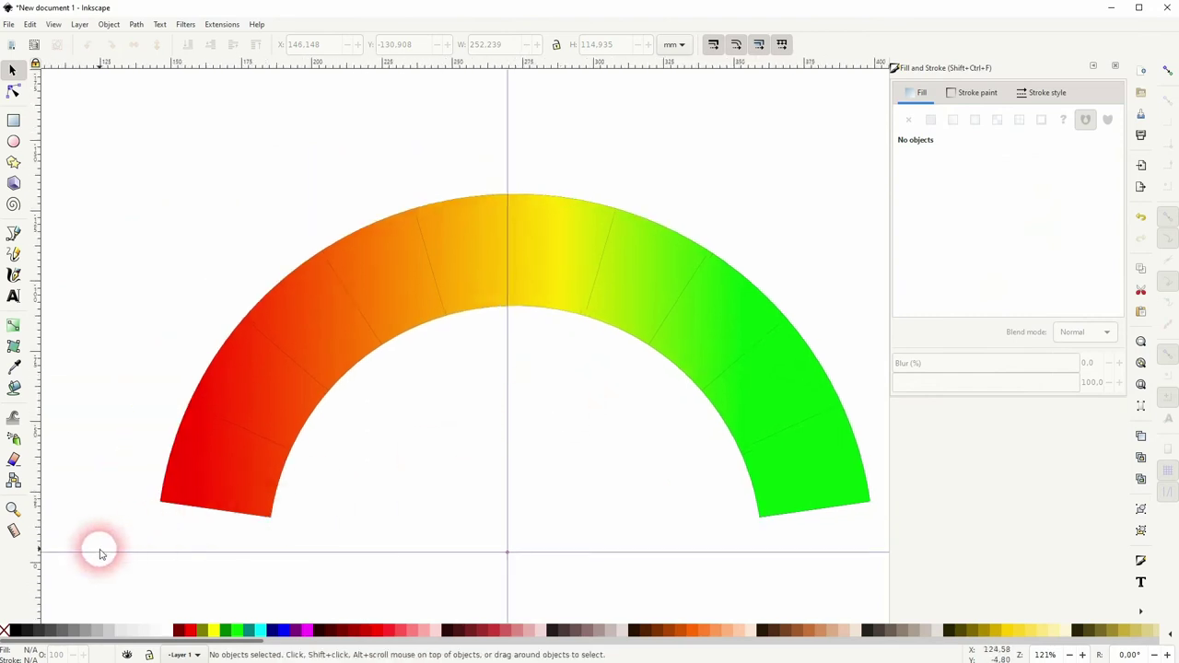
drag(102, 554, 877, 139)
drag(535, 253, 526, 252)
click(736, 115)
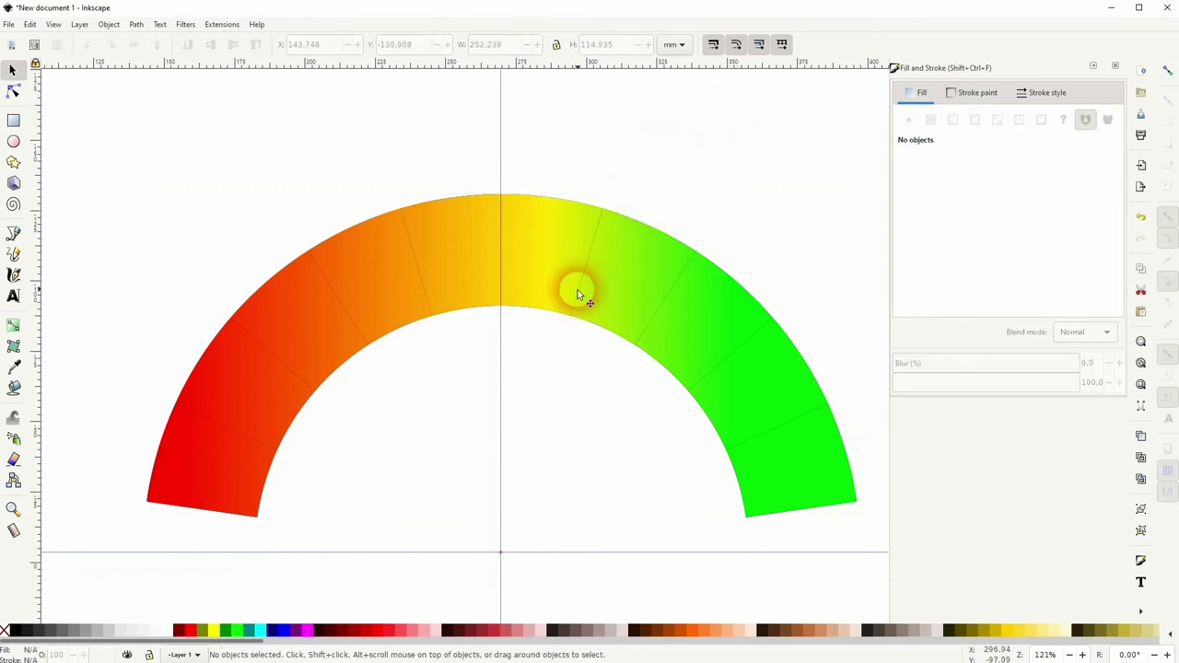
click(39, 289)
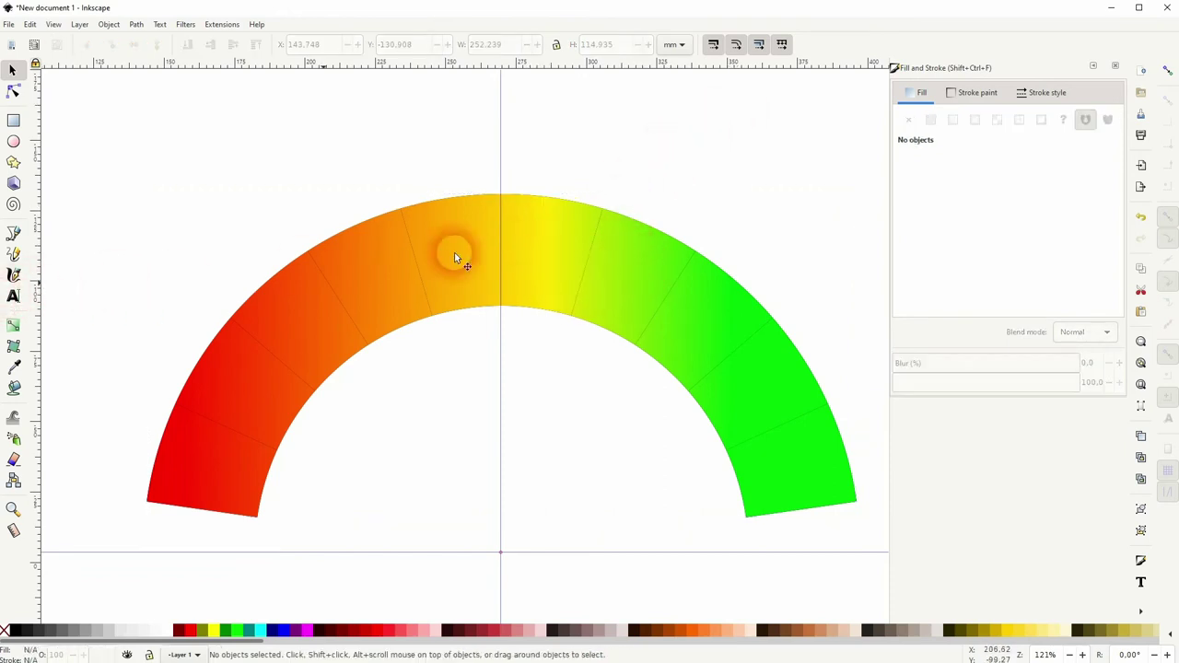
click(487, 161)
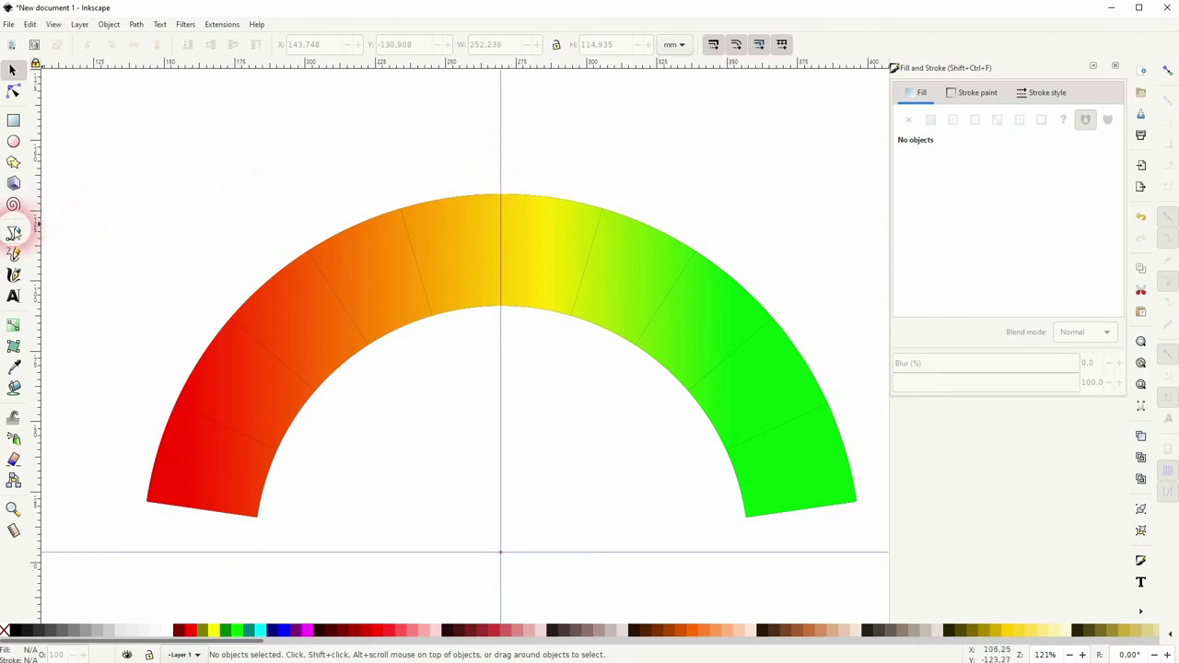
With node snapping on, draw a vertical Bezier line up from the arc's top node
click(13, 233)
click(1168, 72)
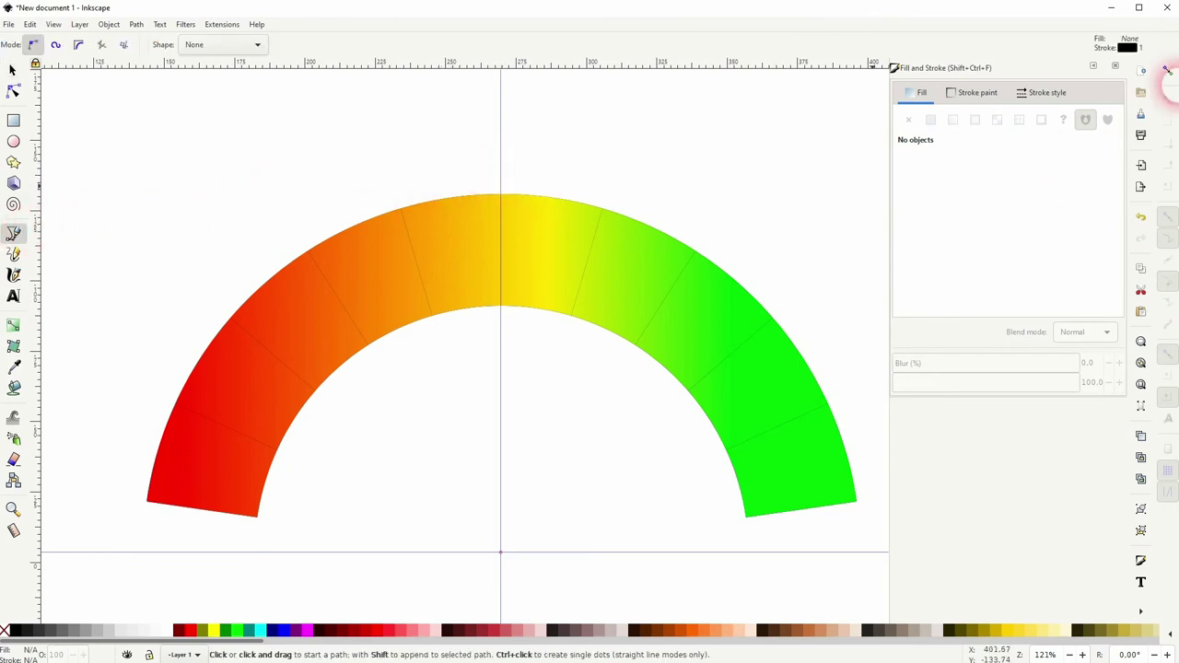
click(500, 196)
click(502, 136)
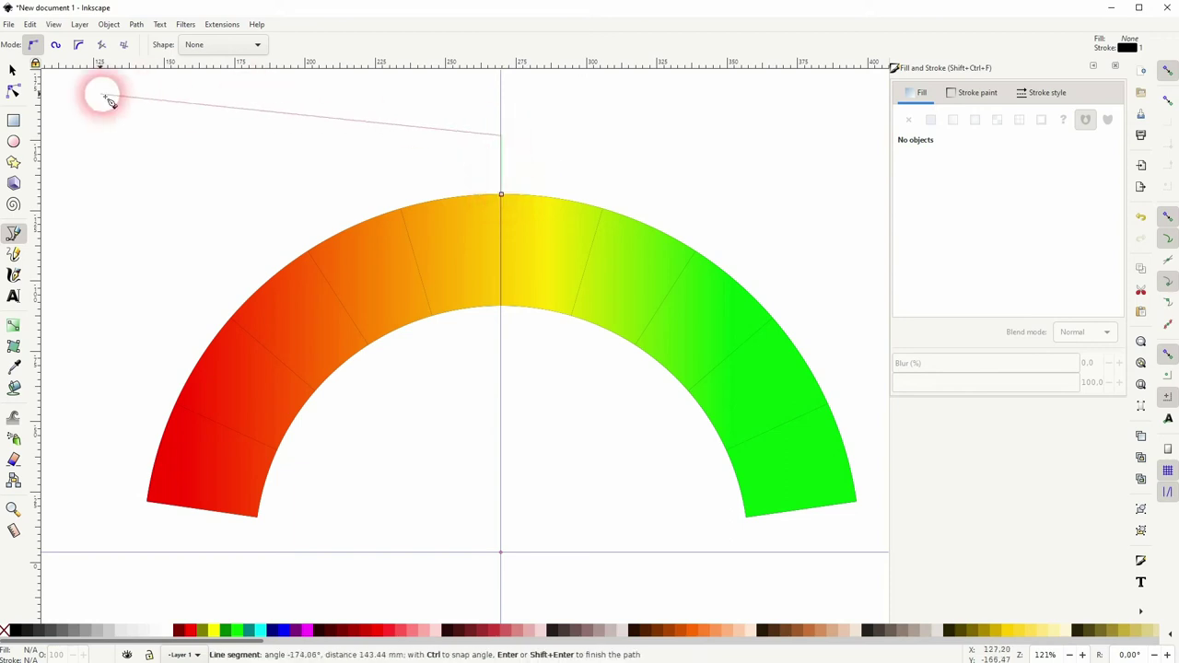
key(s)
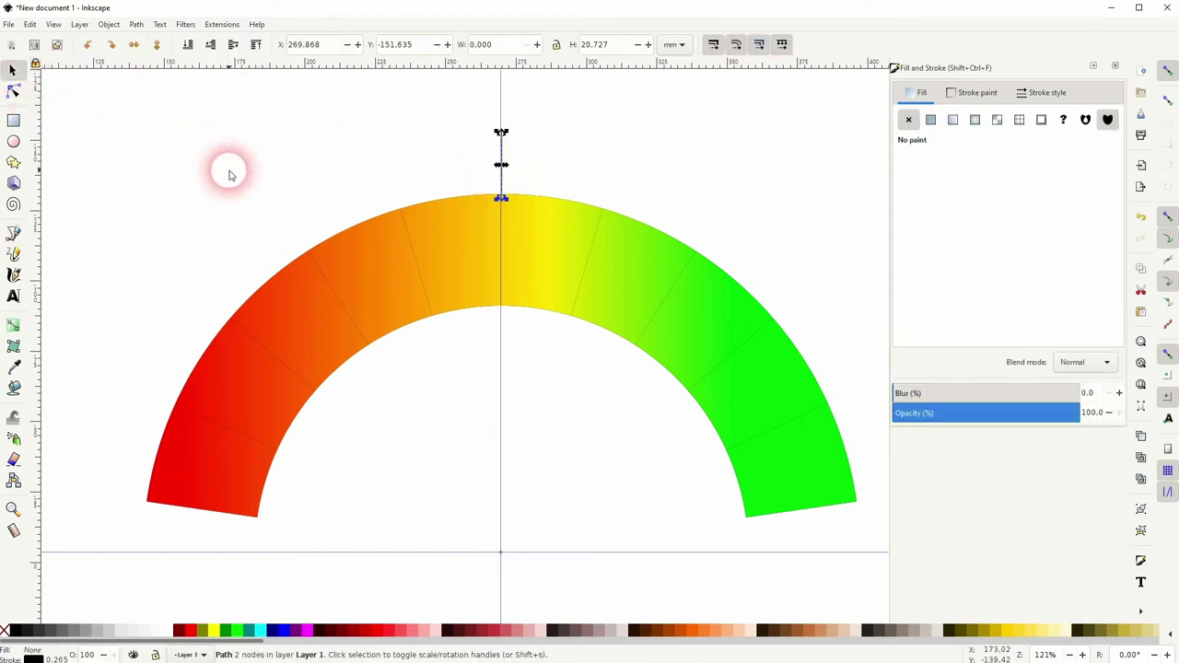
key(Escape)
Paste the 50 label and scale it down to sit centred above the arc
click(13, 297)
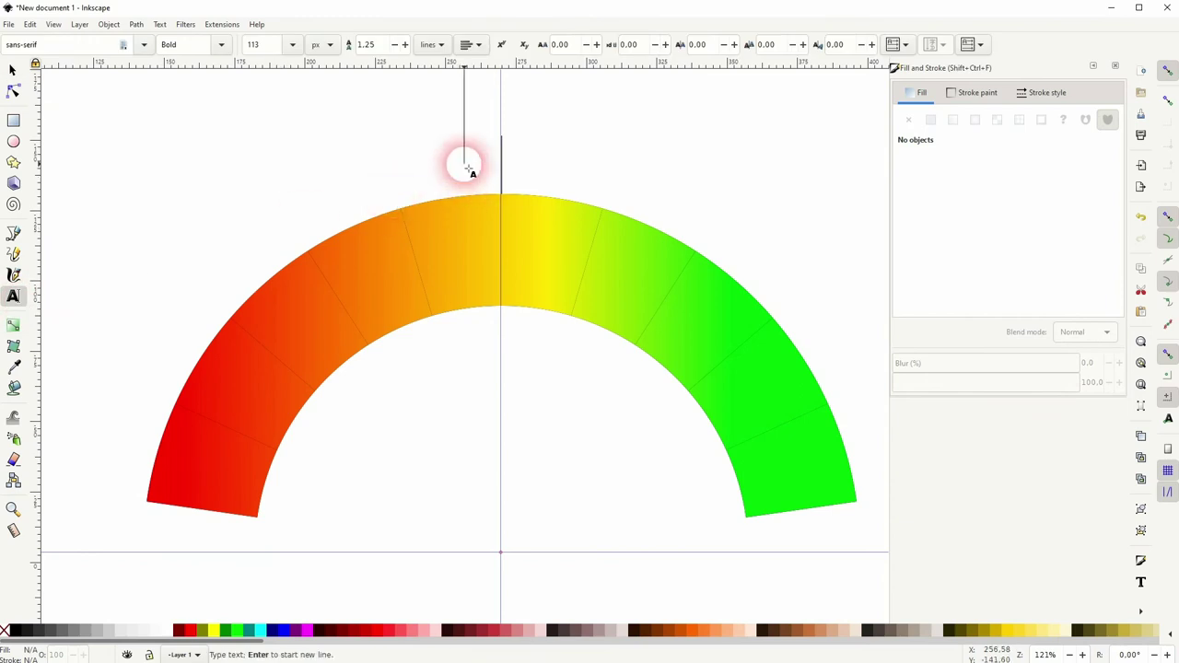
key(ctrl+v)
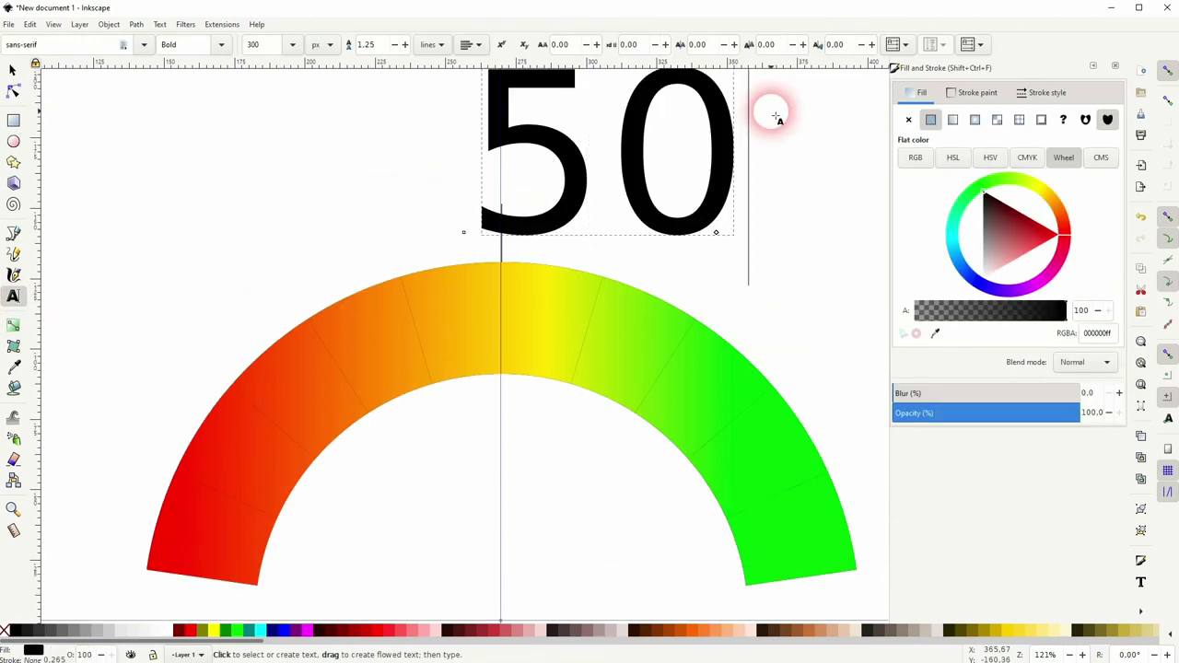
click(12, 70)
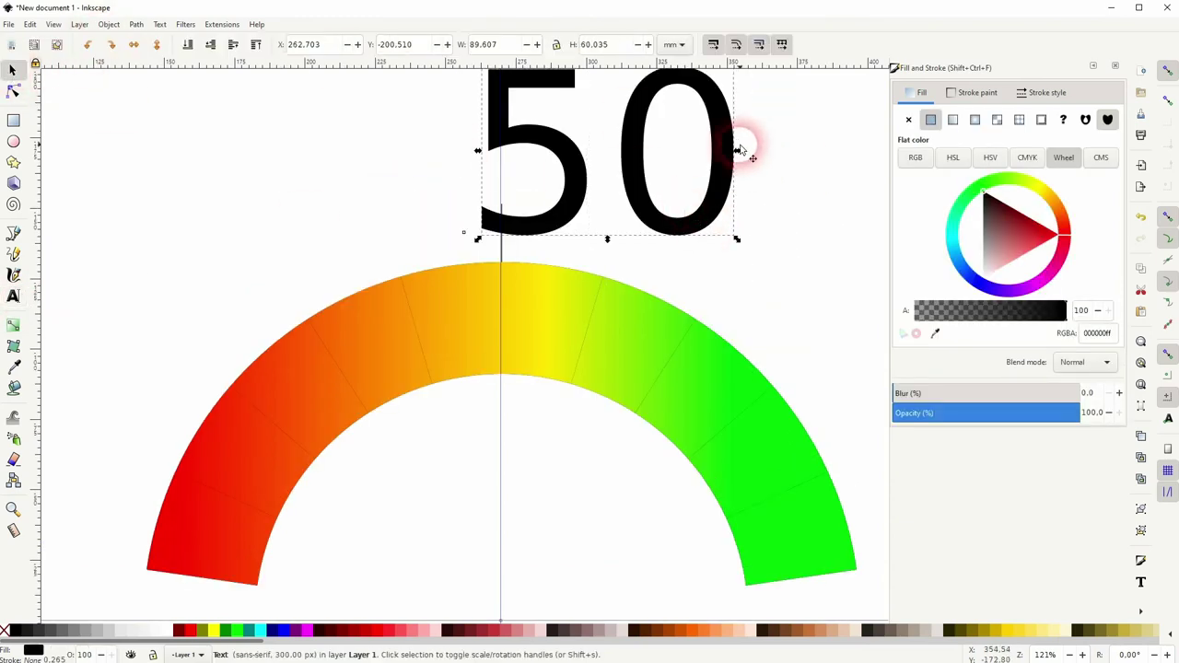
drag(743, 150, 510, 247)
click(531, 219)
click(505, 225)
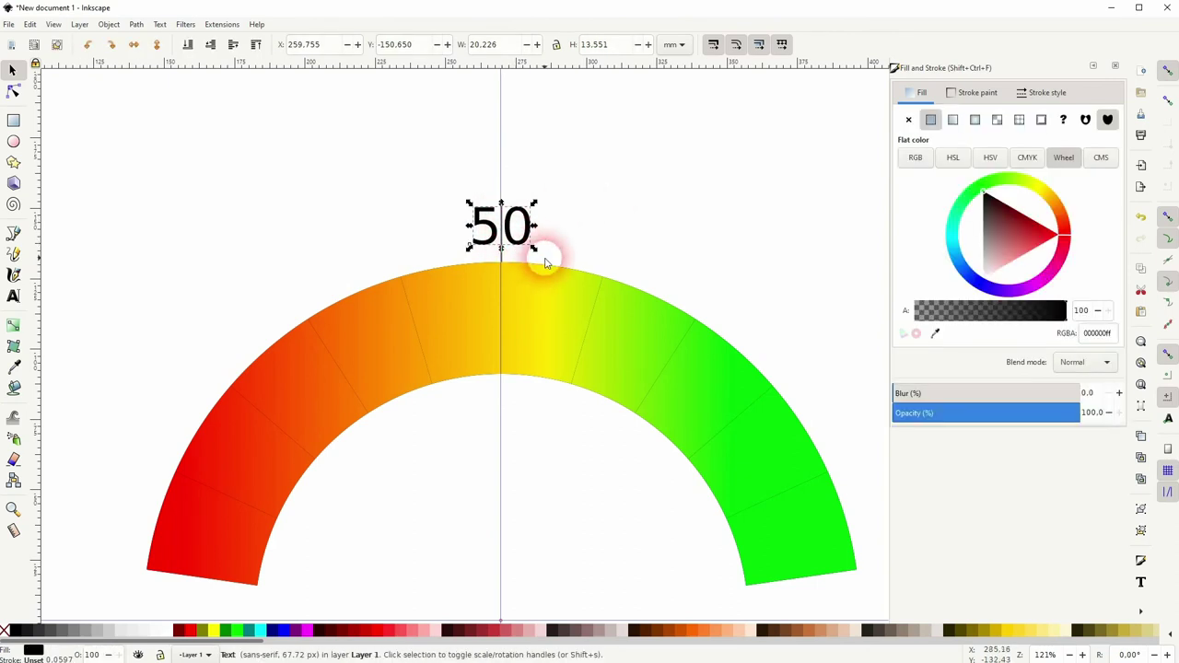
Select the 50 label in rotate mode and drag its rotation centre down toward the arc
click(540, 255)
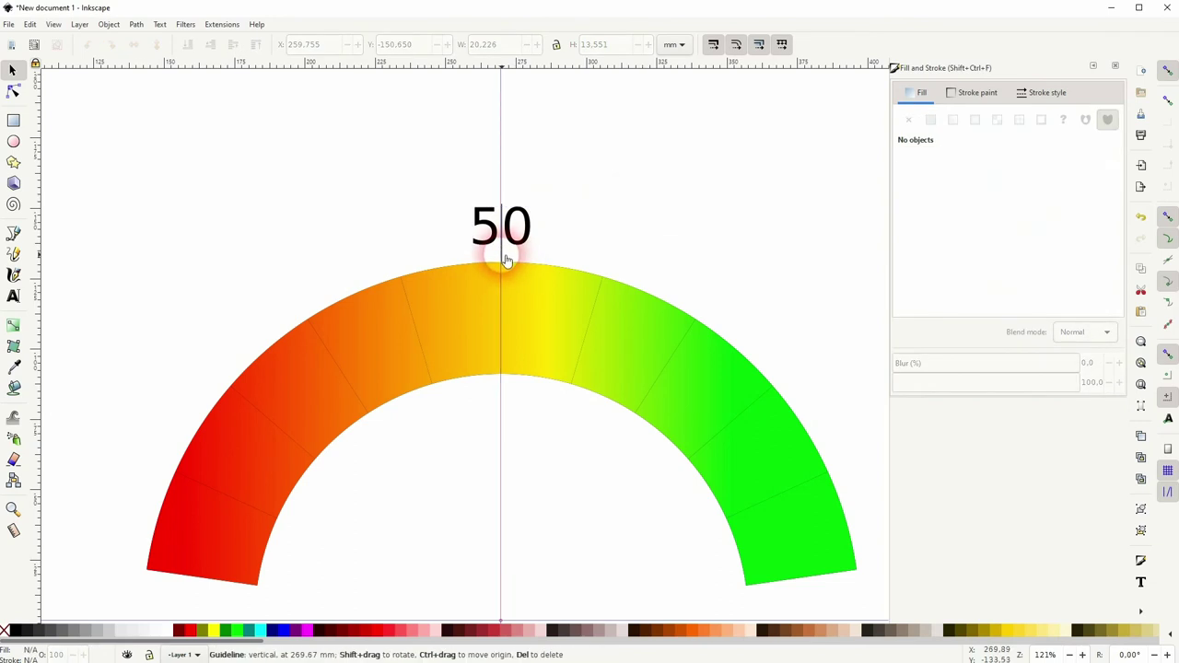
click(504, 259)
click(527, 259)
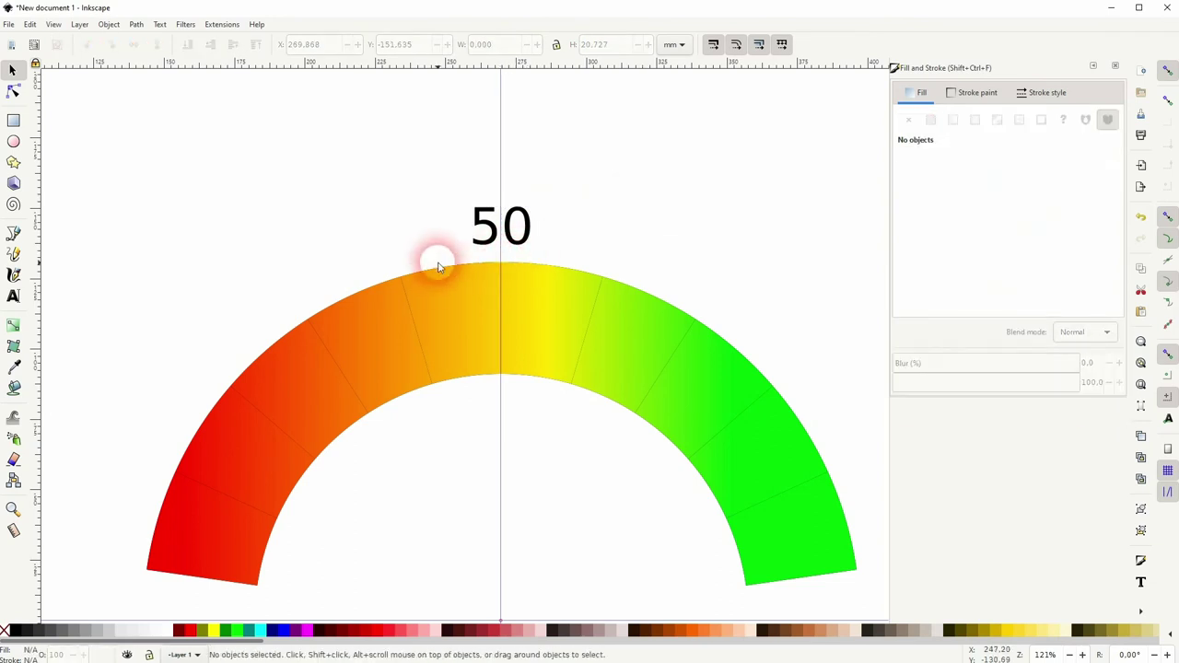
click(535, 213)
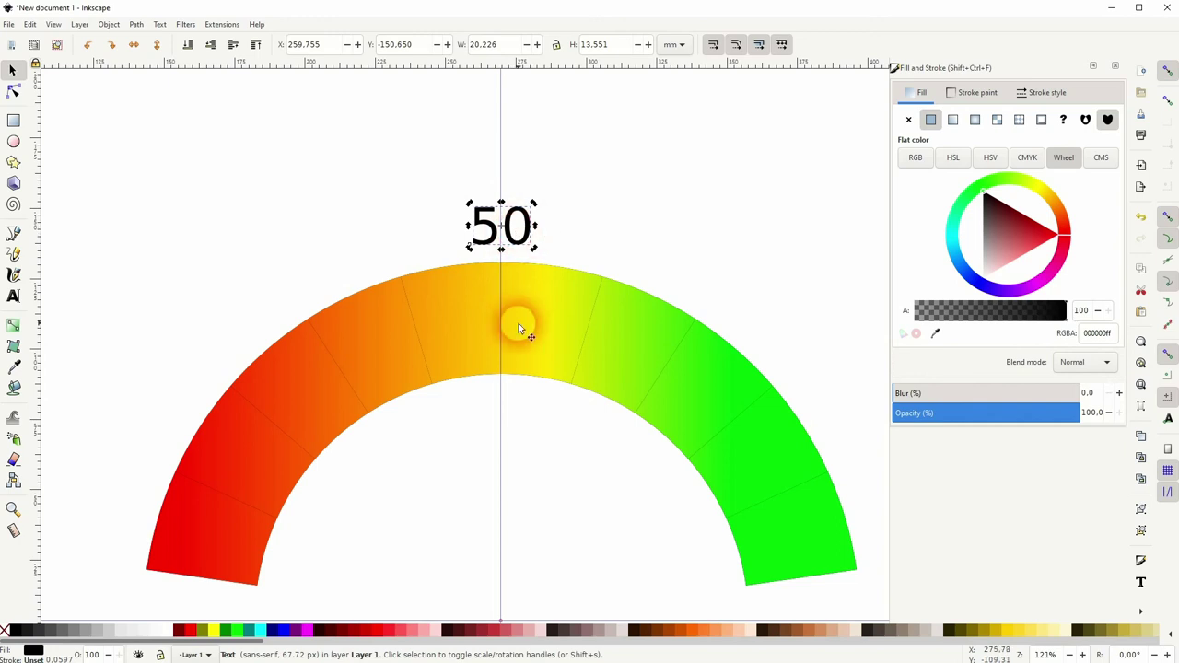
scroll(518, 283, down, 3)
click(480, 106)
drag(485, 102, 488, 502)
drag(547, 126, 526, 218)
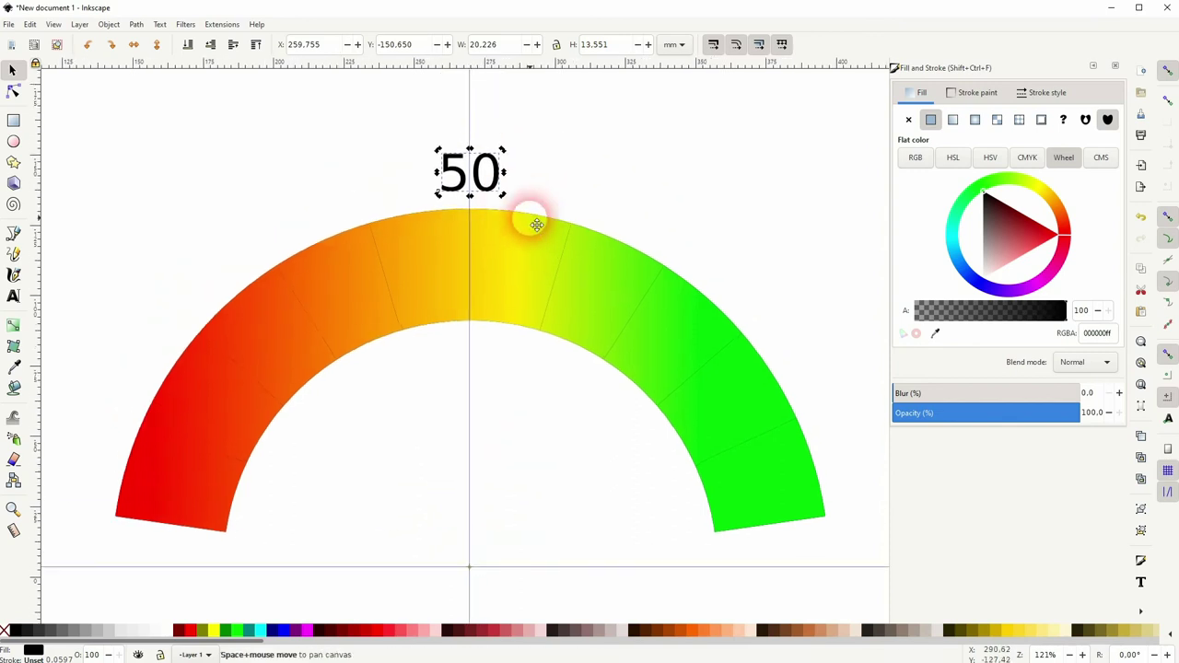
click(1116, 67)
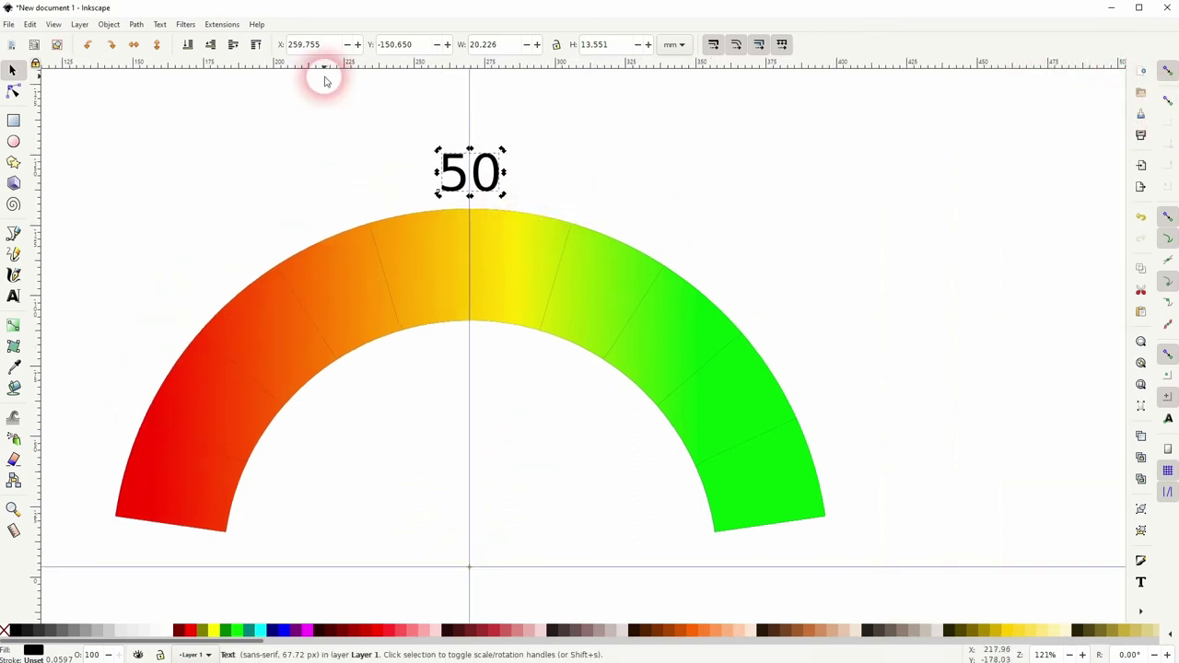
Rotate the 50 label by 16.364° using Object > Transform
click(109, 24)
click(130, 396)
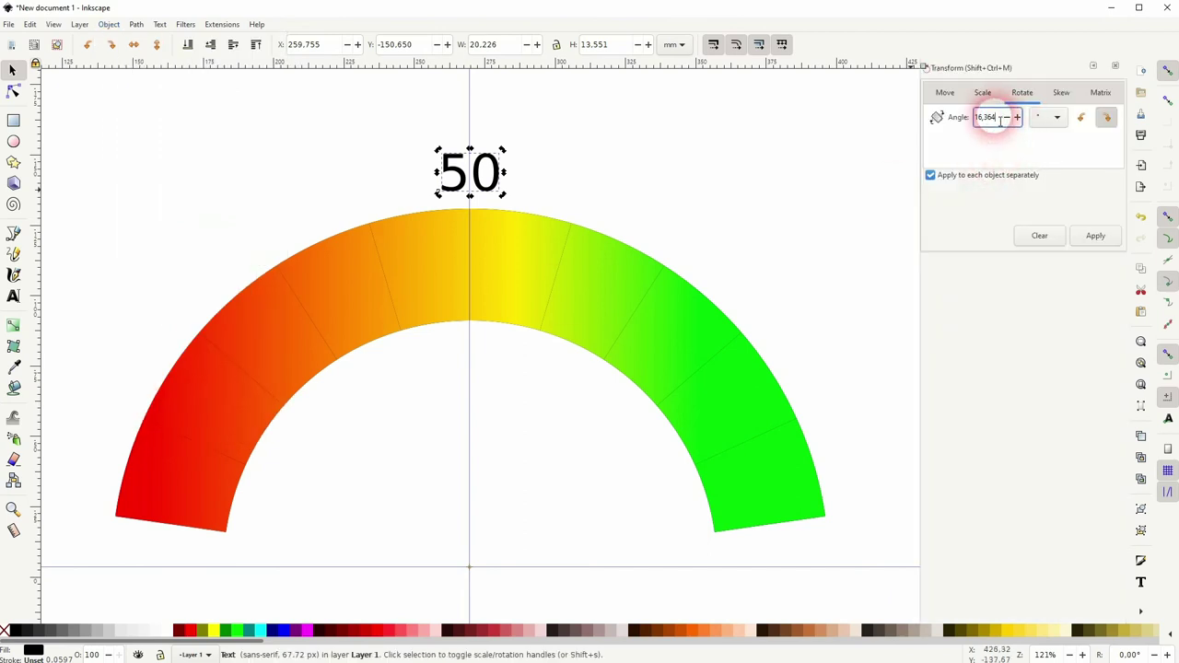
double_click(998, 116)
click(1092, 238)
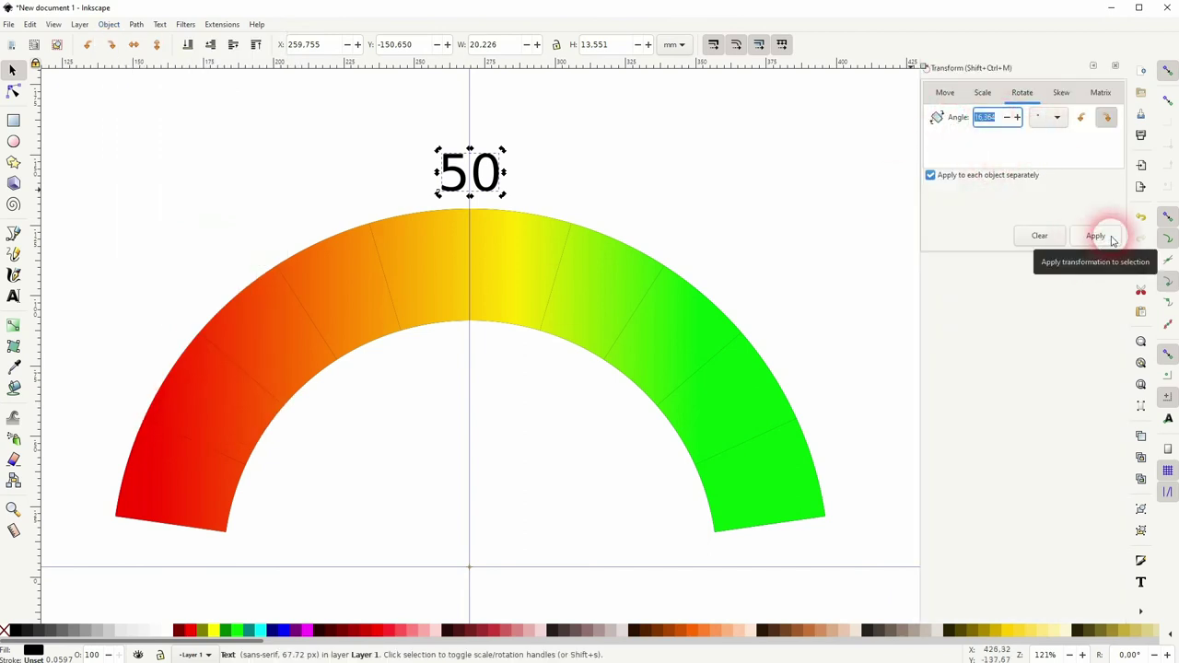
click(581, 181)
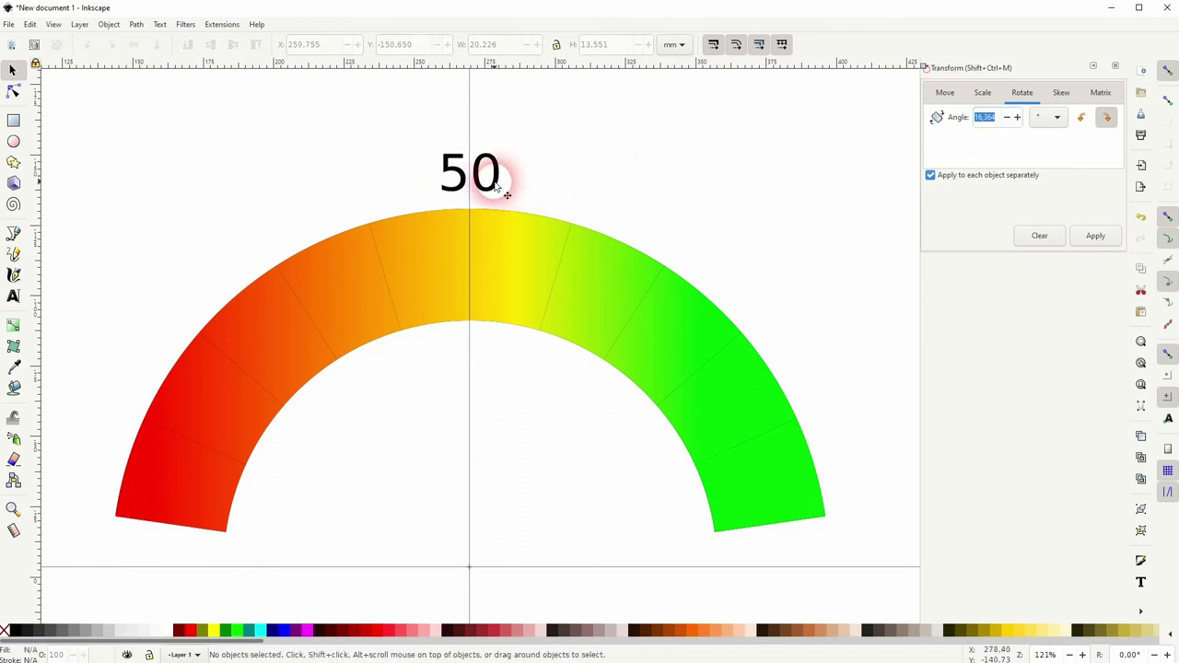
click(497, 184)
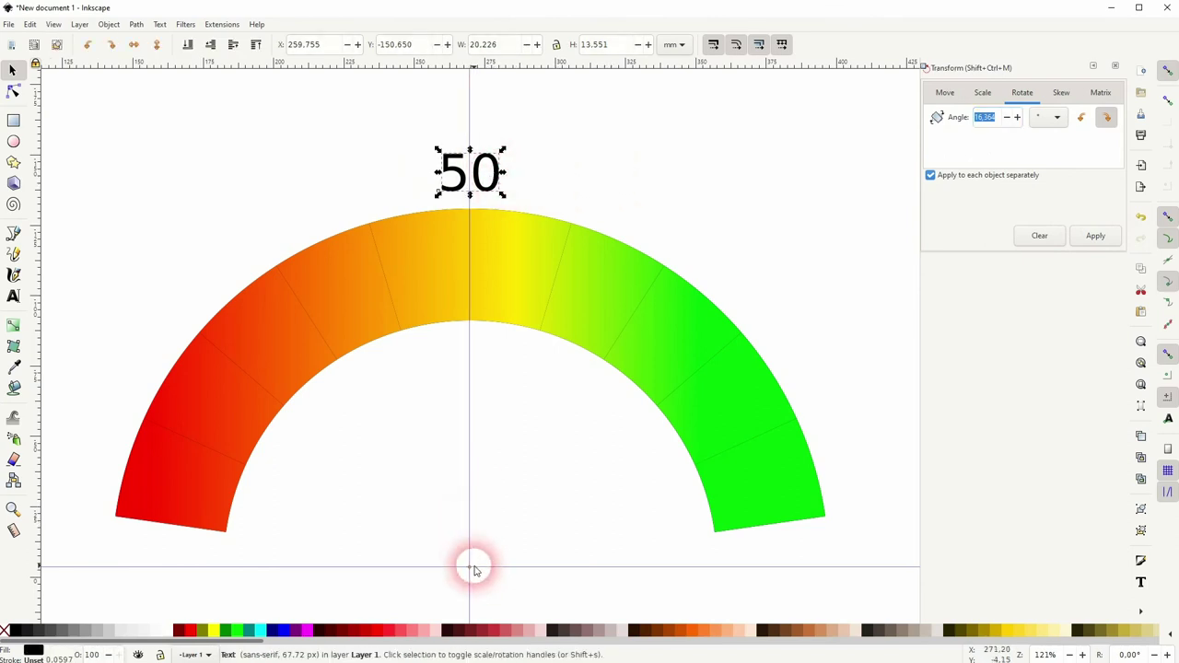
Duplicate and rotate four 50 label copies 16.364° each along the right side of the arc
key(ctrl+d)
click(1094, 235)
key(ctrl+d)
click(1095, 236)
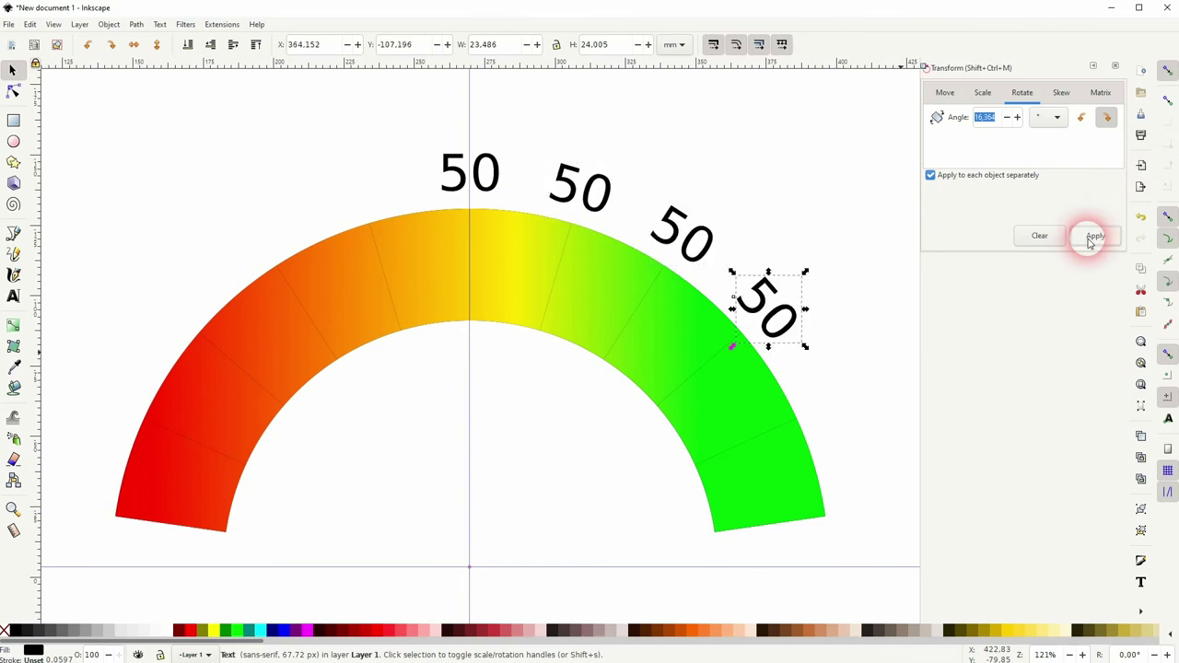
key(ctrl+d)
click(1094, 235)
key(ctrl+d)
click(1094, 236)
Reverse the rotation direction and add three rotated 50 label copies down the left side
click(1096, 134)
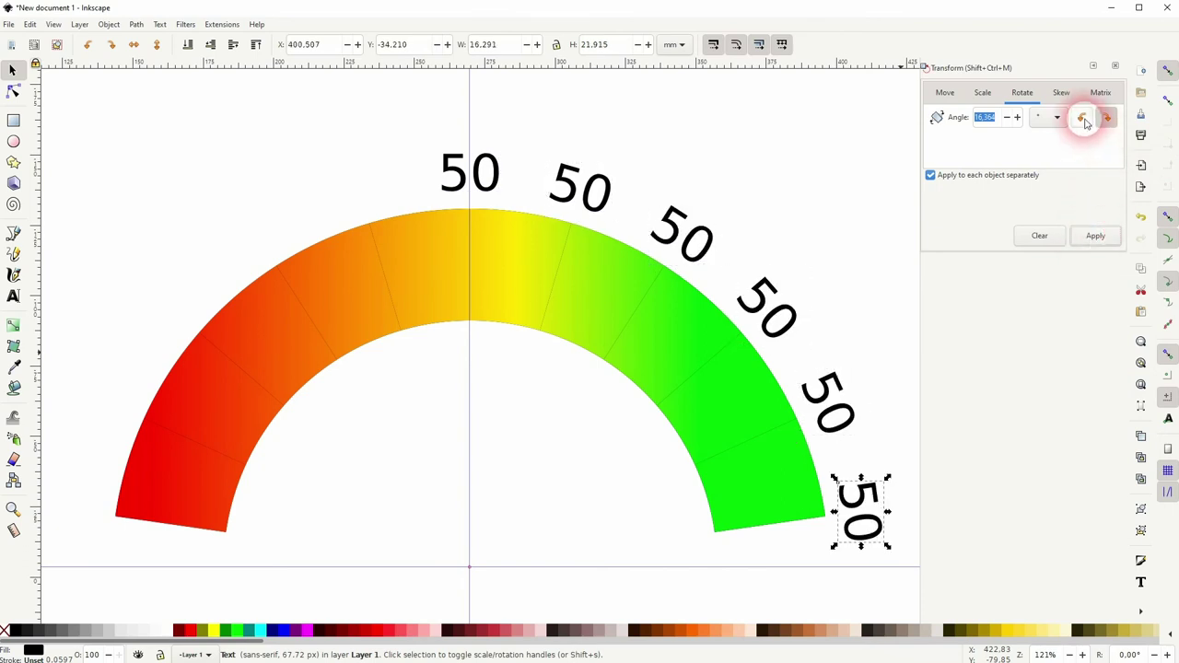
click(484, 198)
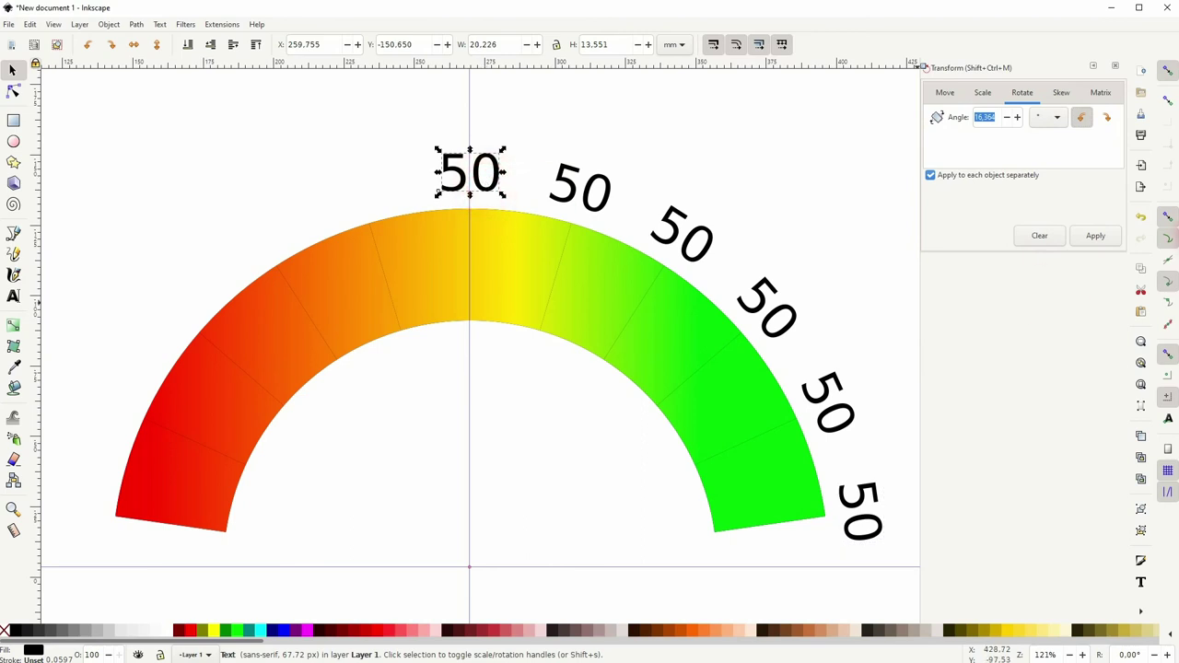
key(ctrl+d)
click(1095, 242)
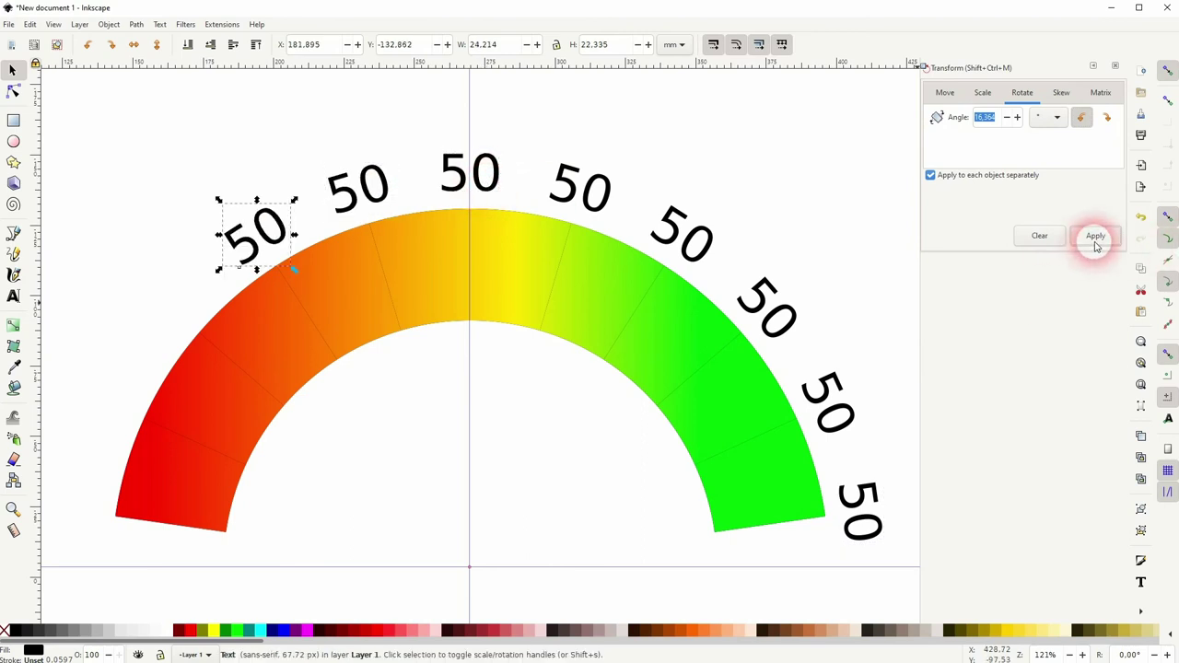
key(ctrl+d)
click(1095, 242)
key(ctrl+d)
click(1095, 242)
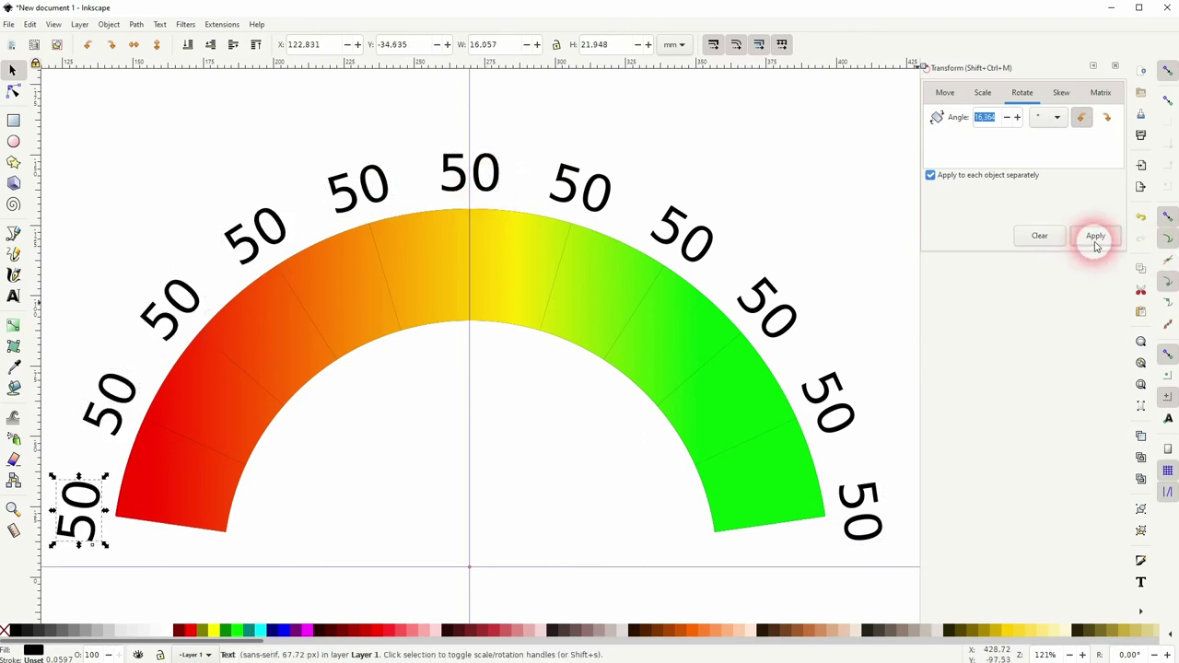
click(1114, 66)
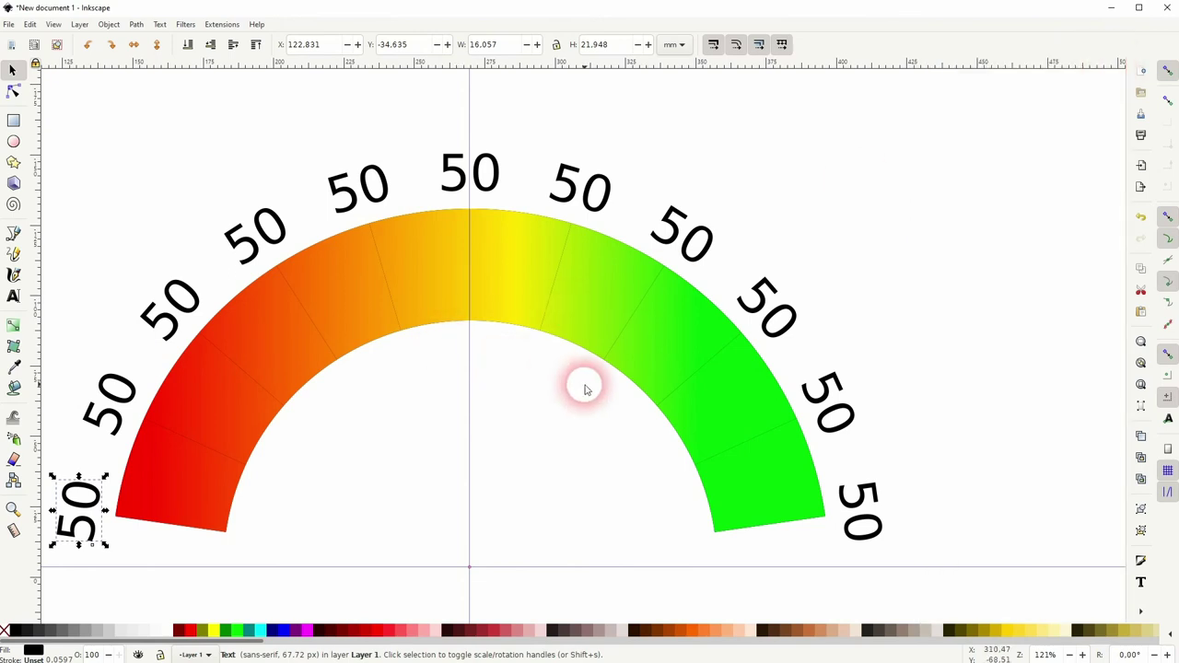
Retype the left-side labels to read 10, 20, 30 and 40
click(124, 166)
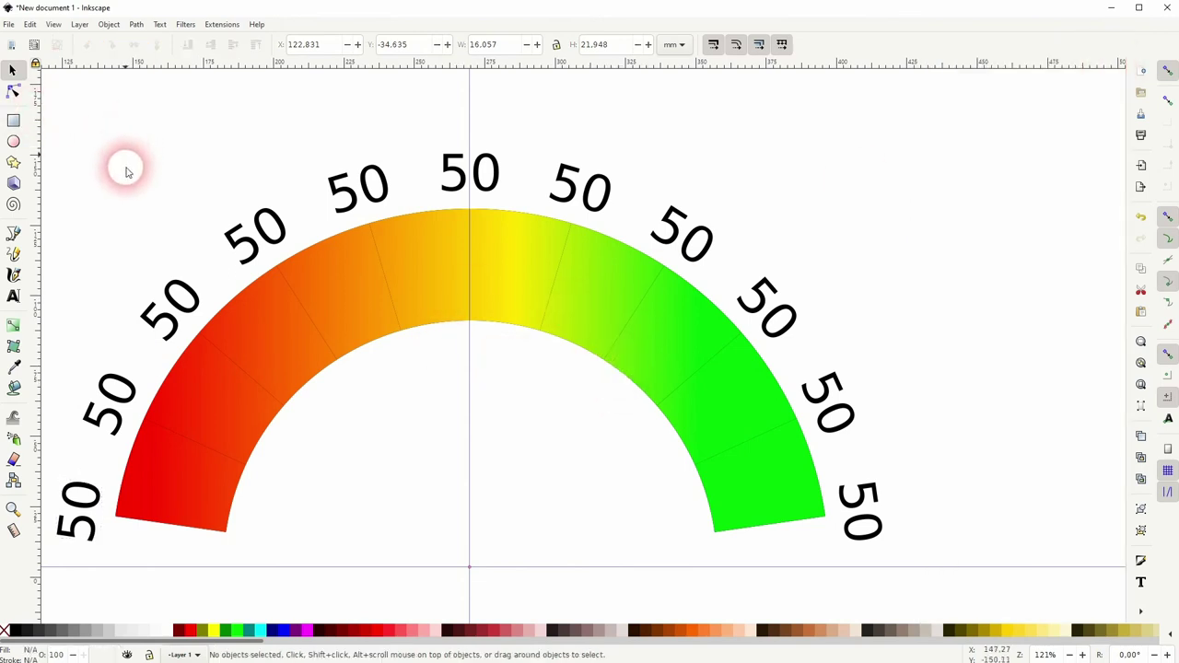
click(13, 296)
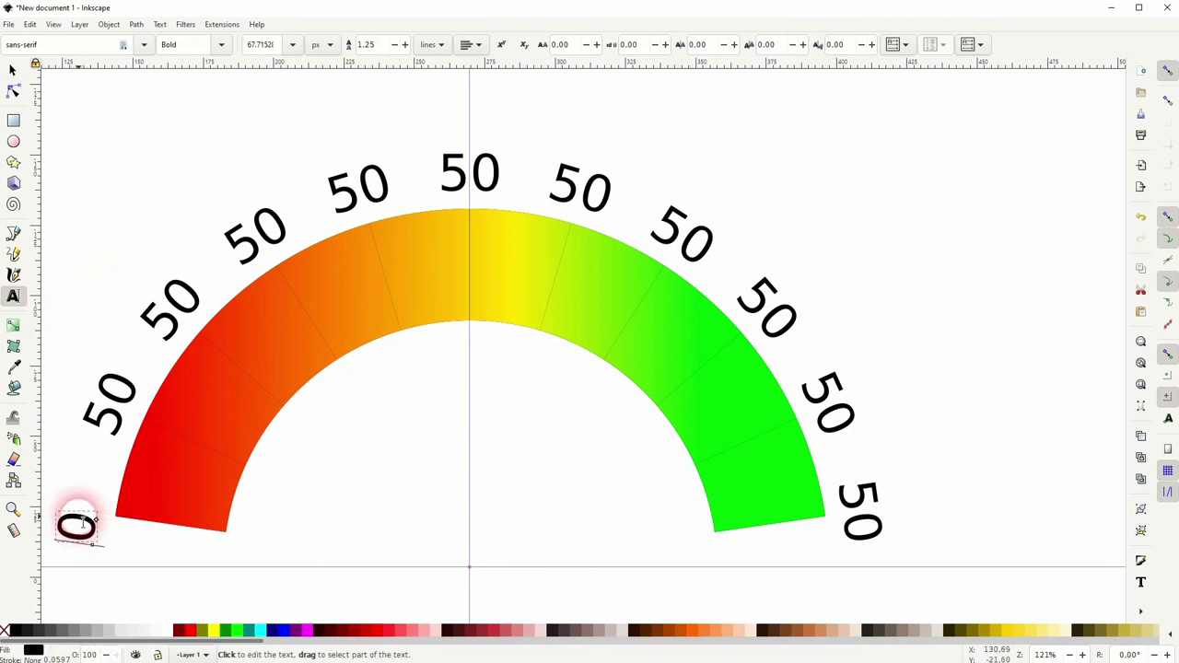
double_click(106, 417)
text(10)
double_click(177, 318)
text(20)
double_click(255, 241)
text(30)
double_click(358, 188)
text(40)
Retype the right-side labels to read 60, 70, 80, 90 and 100
double_click(579, 188)
text(60)
double_click(684, 236)
text(70)
double_click(764, 306)
text(80)
double_click(829, 394)
text(90)
double_click(862, 514)
text(100)
key(F1)
Rotate the 100 label about the gauge centre so it follows the arc
click(894, 513)
click(856, 540)
drag(856, 540, 469, 567)
drag(891, 480, 881, 459)
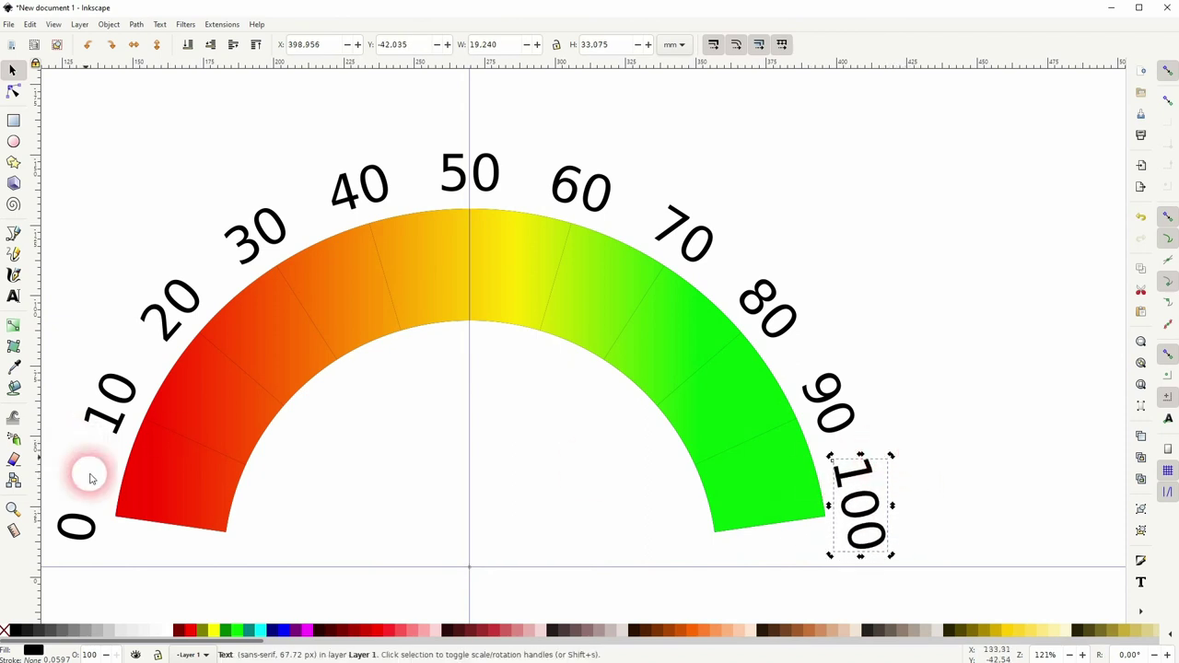
click(344, 521)
Rotate the 0 label about the gauge centre so it follows the arc
click(87, 529)
drag(78, 525, 468, 567)
drag(57, 504, 58, 489)
click(967, 348)
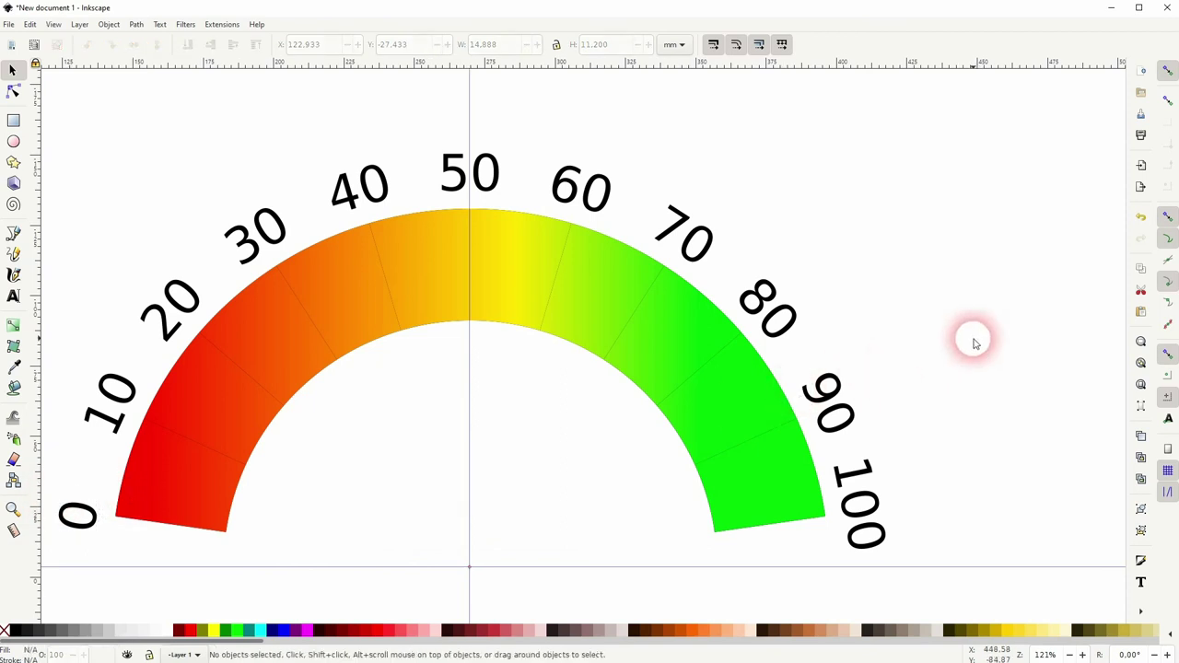
Flip the gradient arc horizontally so green sits on the left
scroll(467, 457, down, 1)
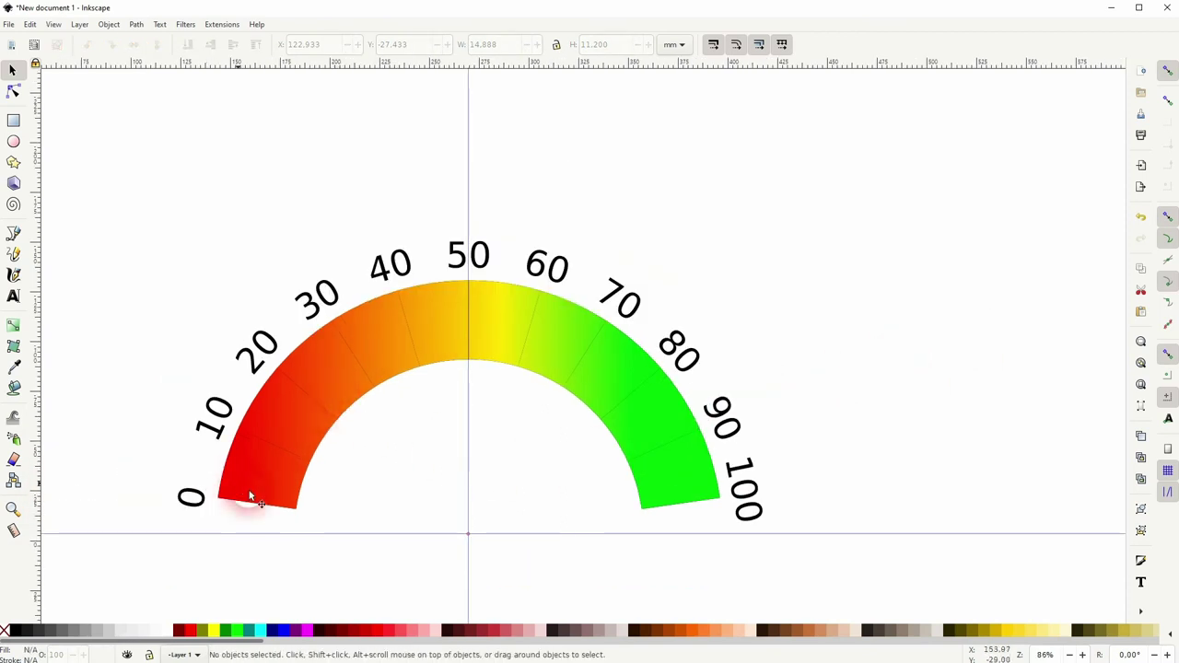
click(630, 427)
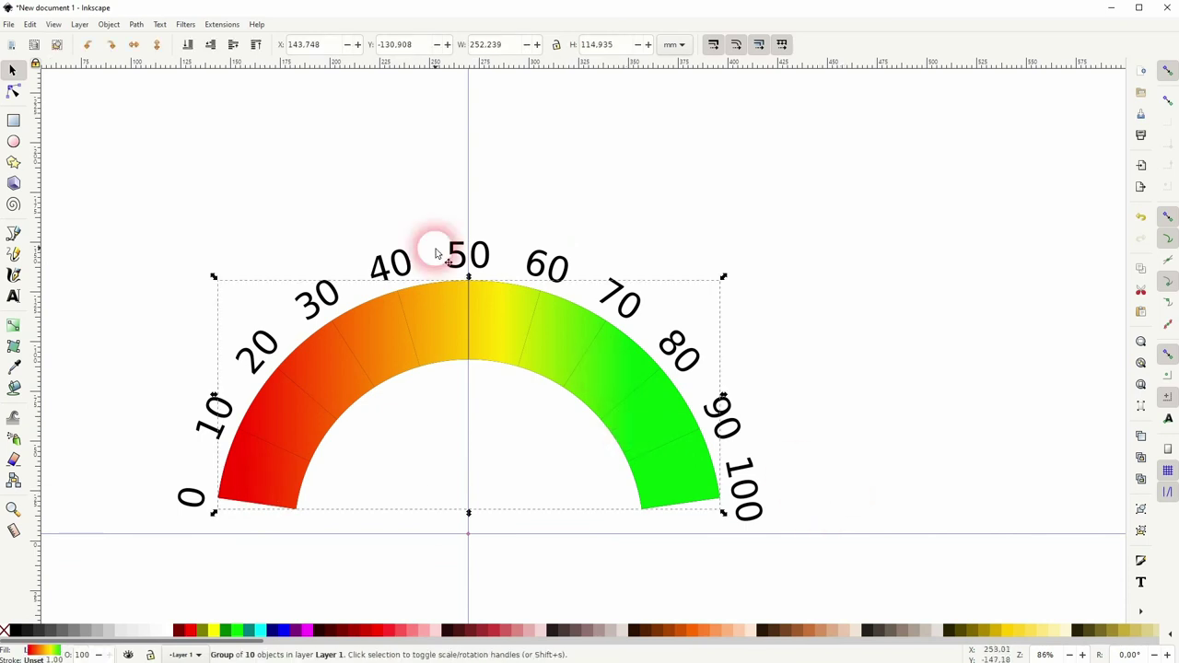
click(133, 45)
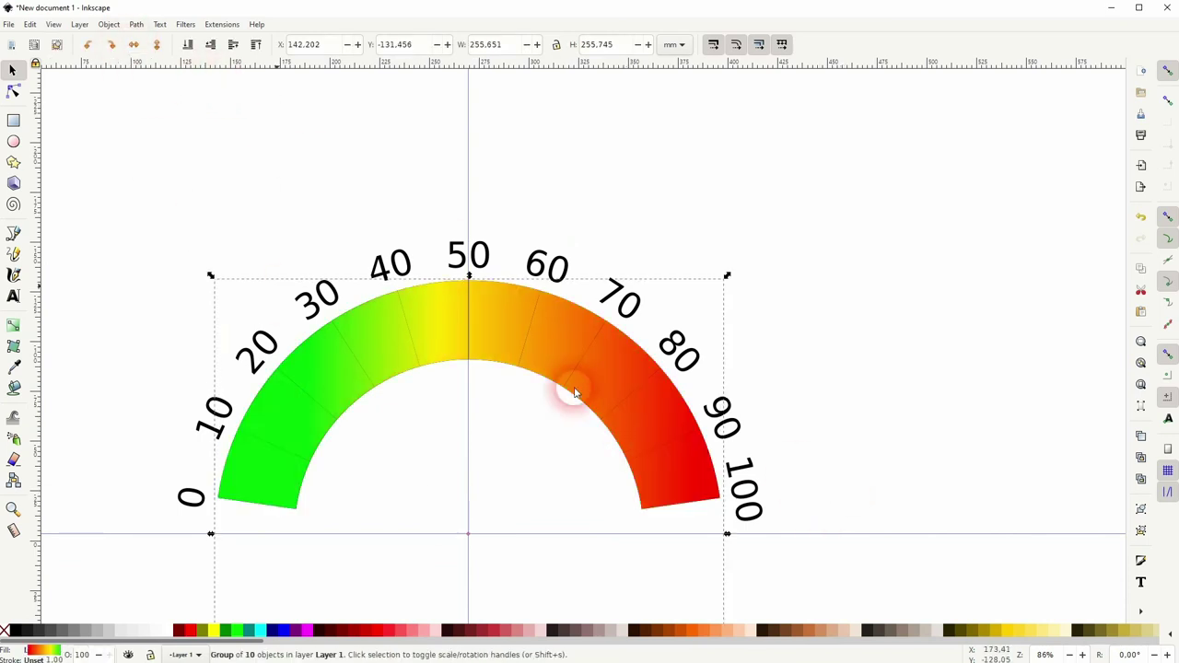
click(879, 363)
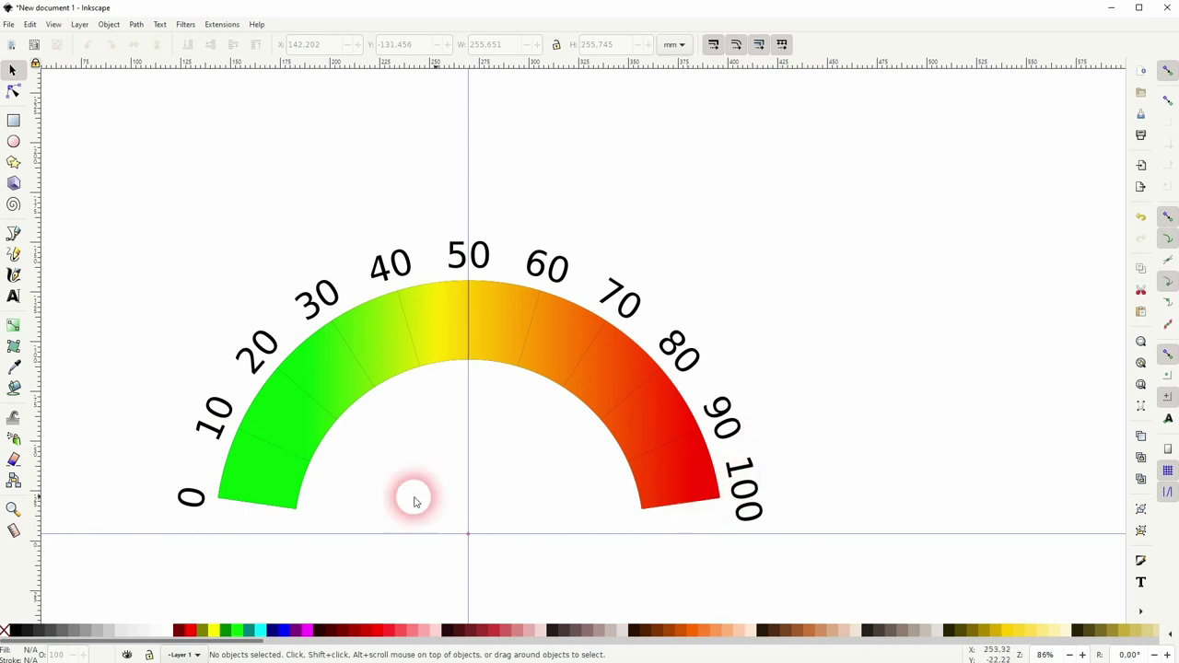
Group all 13 gauge objects into one group and move it up and right
drag(124, 577, 875, 150)
key(ctrl+g)
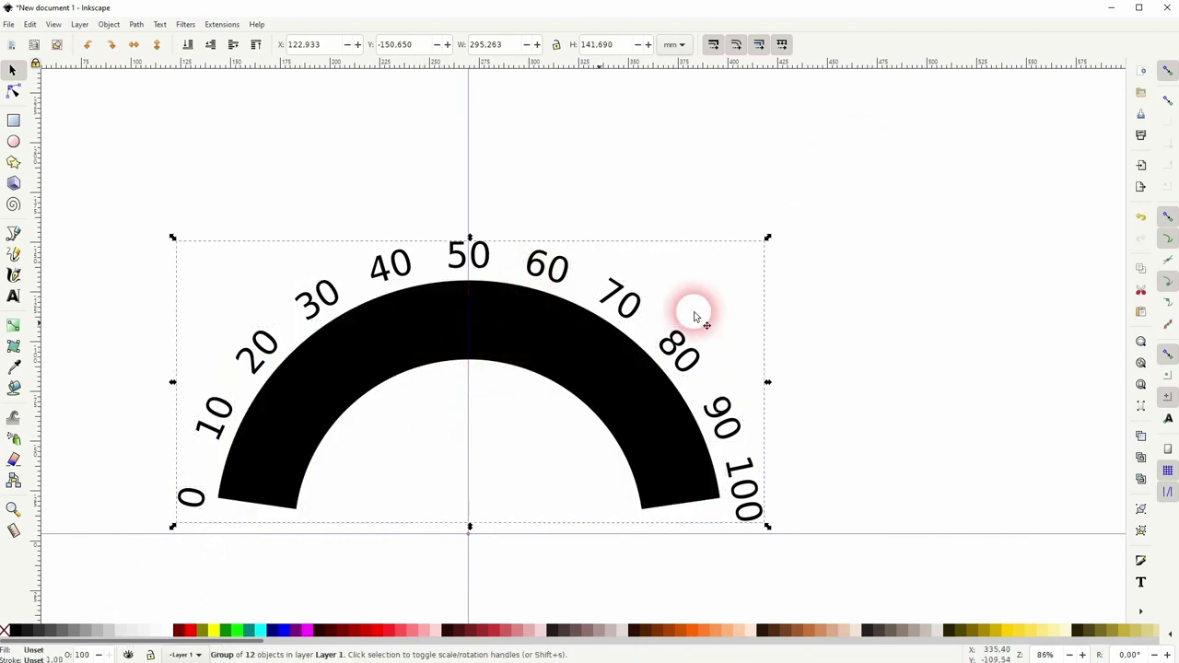
click(890, 299)
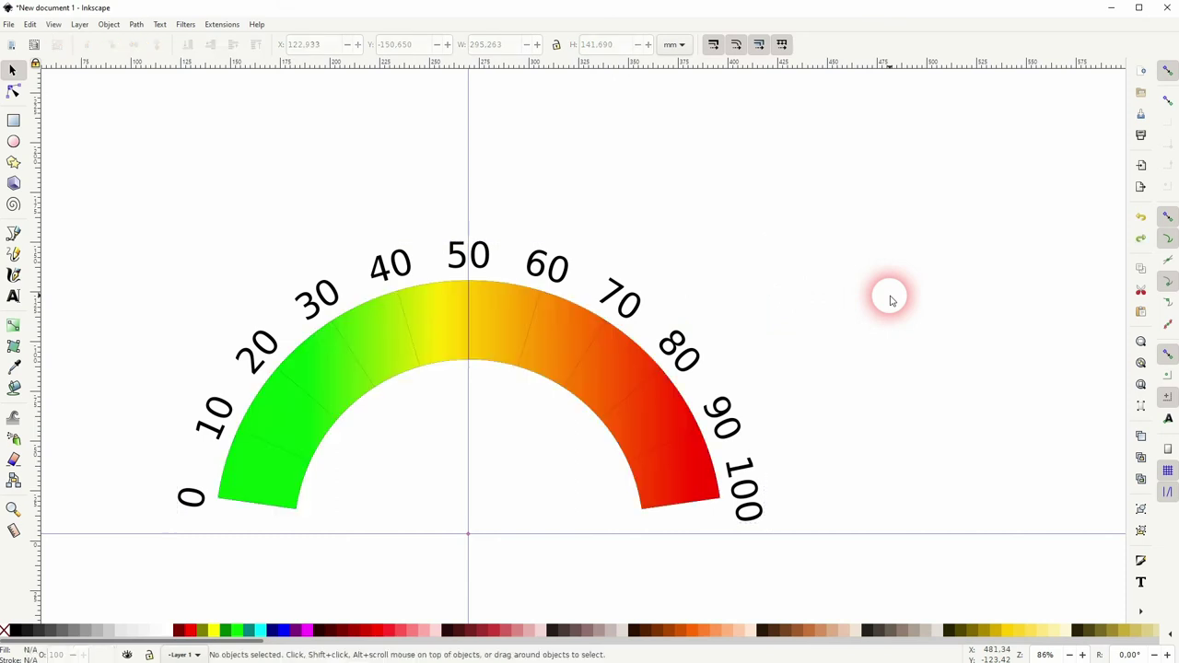
drag(141, 580, 884, 124)
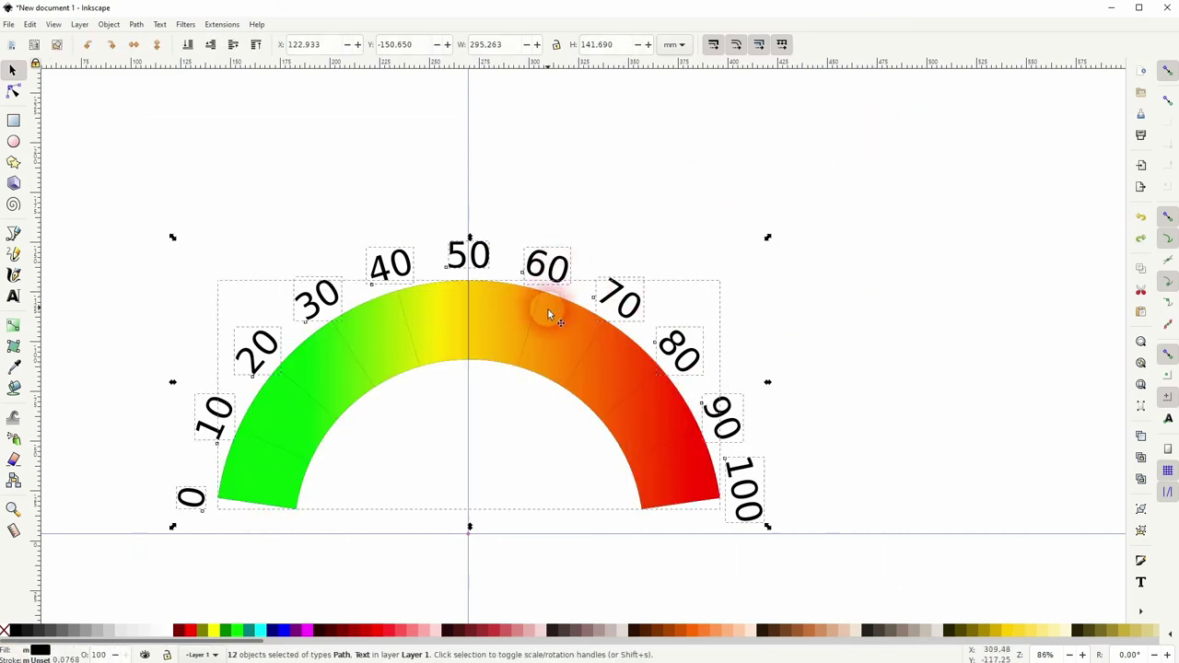
drag(518, 333, 811, 264)
key(ctrl+z)
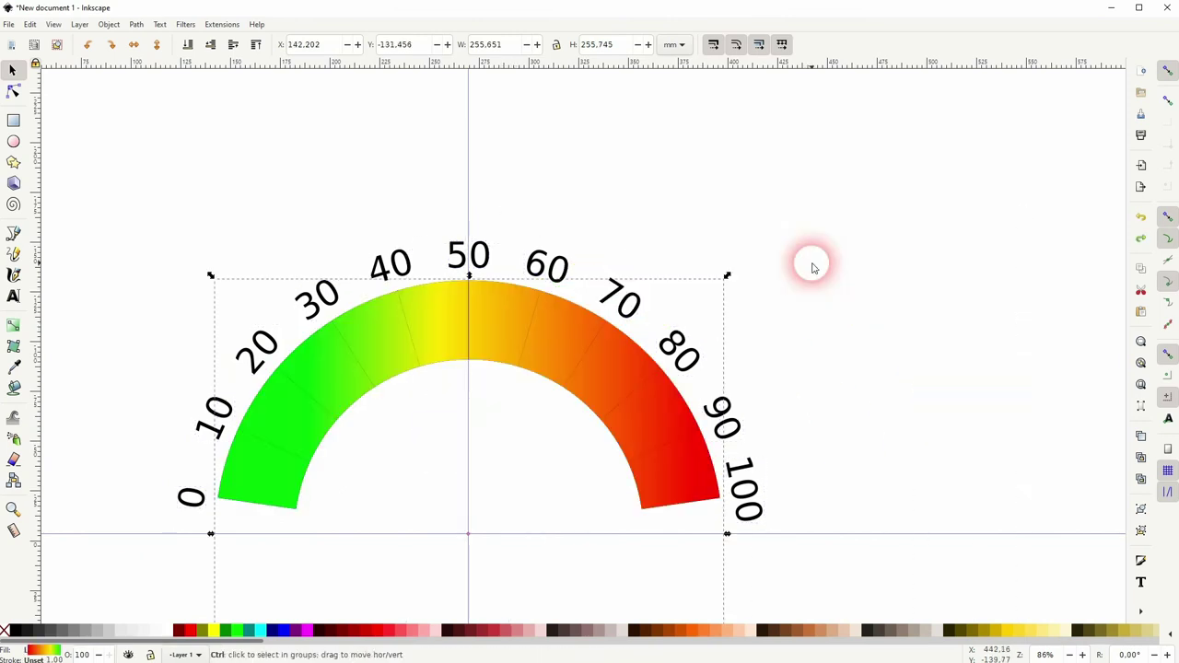
key(ctrl+a)
key(ctrl+g)
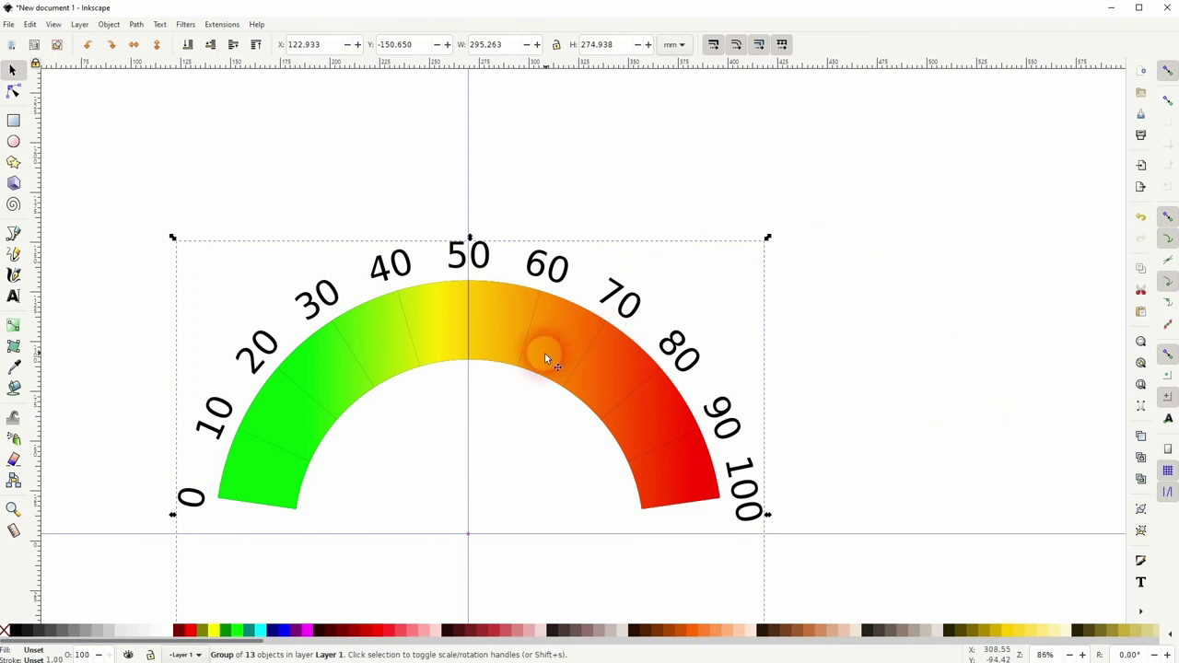
drag(553, 341, 802, 273)
scroll(797, 300, down, 2)
drag(1013, 321, 700, 368)
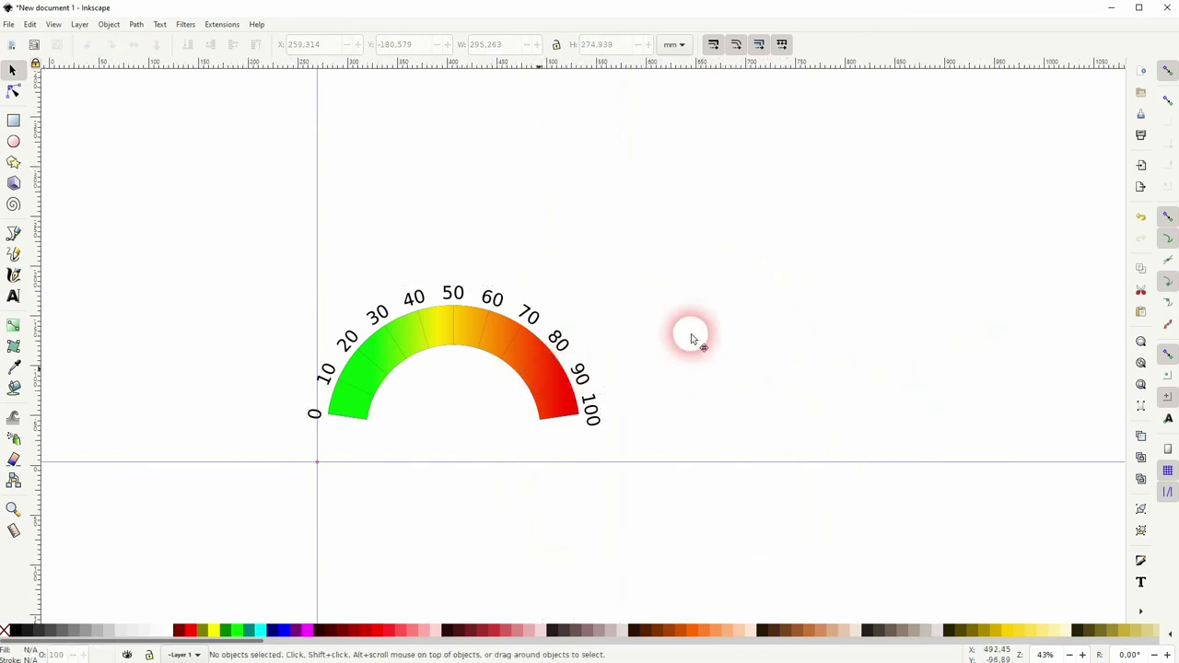
drag(568, 366, 720, 322)
Delete all guides via Edit > Delete All Guides
click(30, 24)
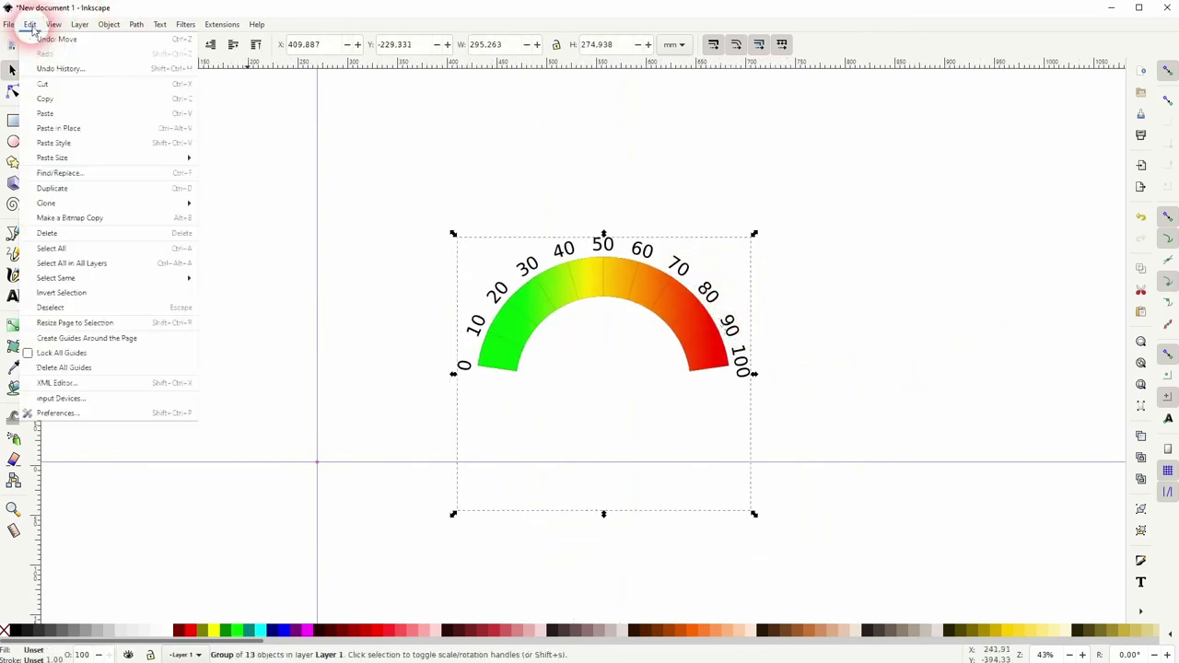
click(65, 367)
click(872, 252)
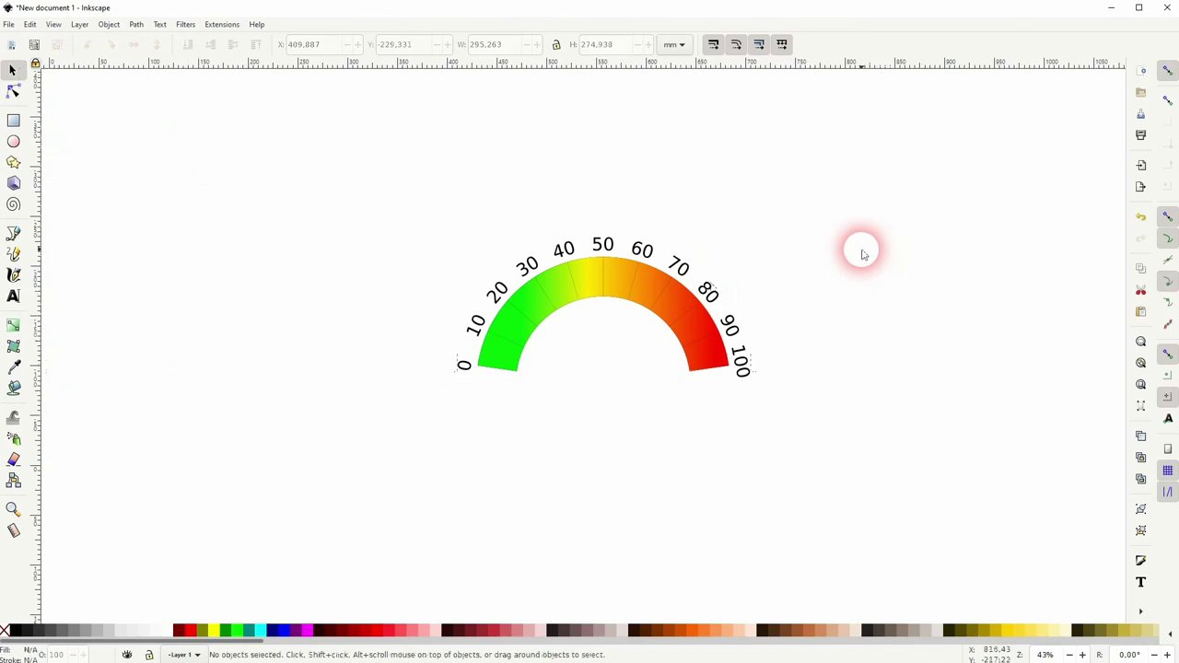